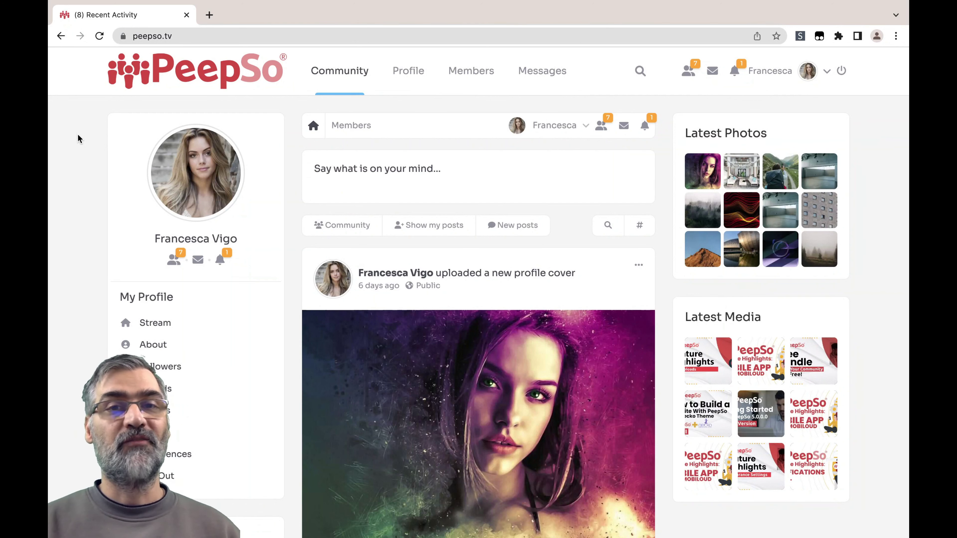
Examine the community site's front end, including the Messages page and the links in the header's profile dropdown
scroll(78, 134, down, 20)
click(543, 71)
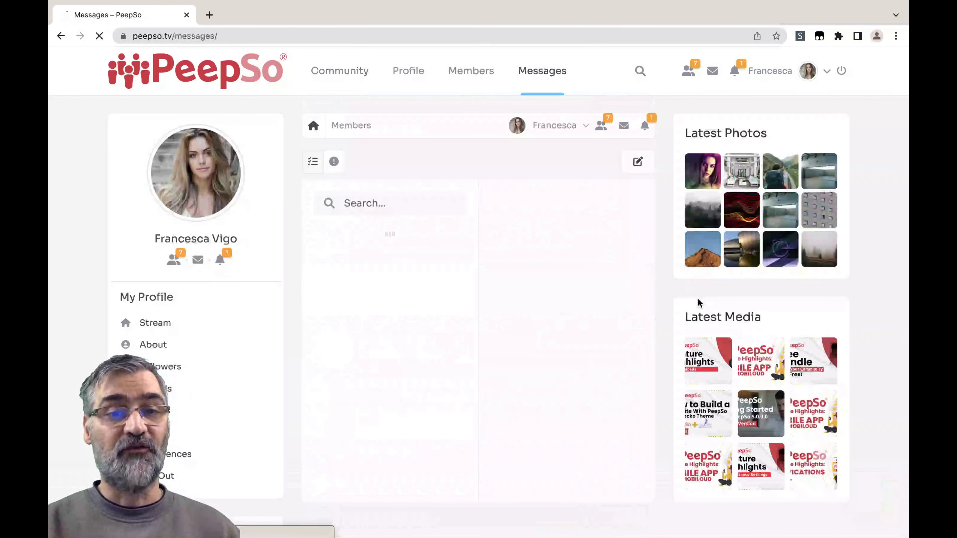
scroll(566, 327, down, 3)
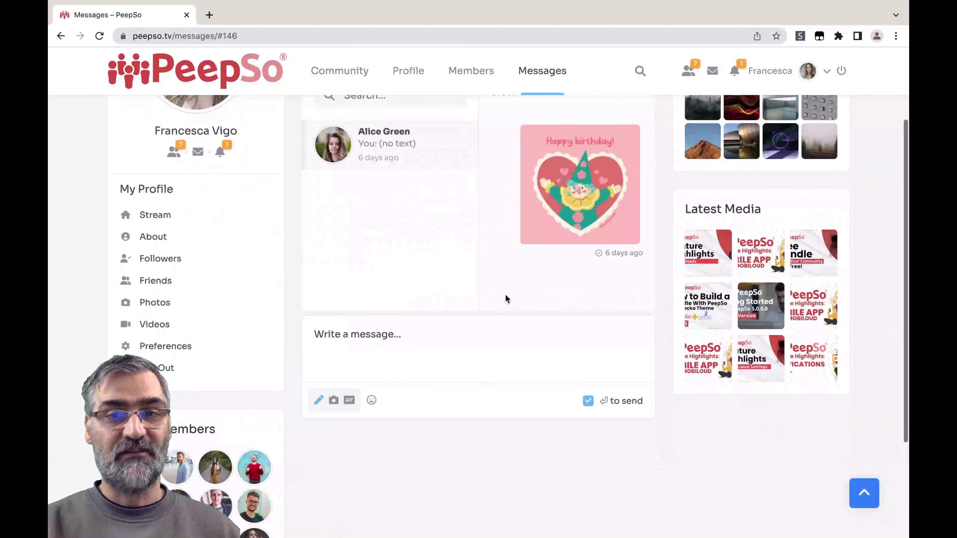
scroll(516, 445, down, 3)
scroll(516, 444, down, 1)
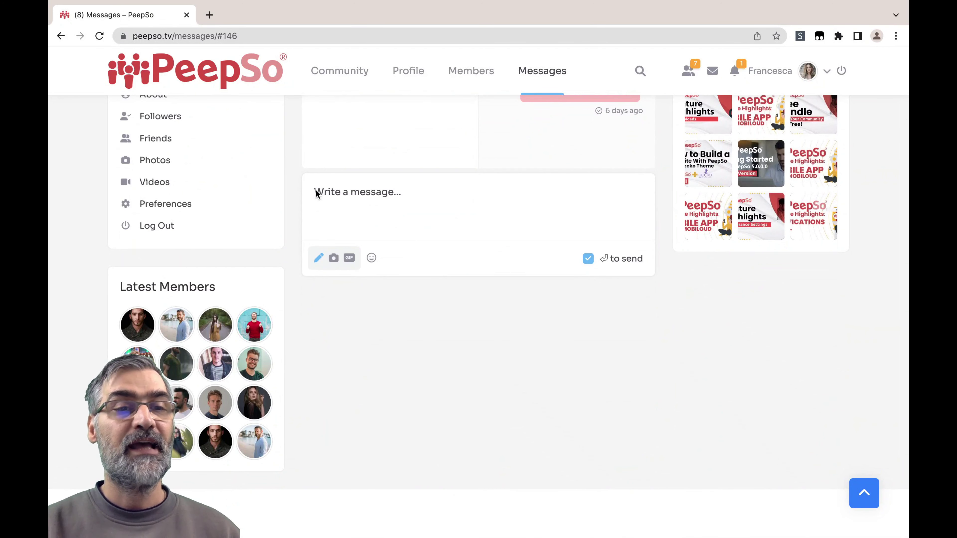
scroll(317, 258, up, 3)
scroll(317, 258, up, 3)
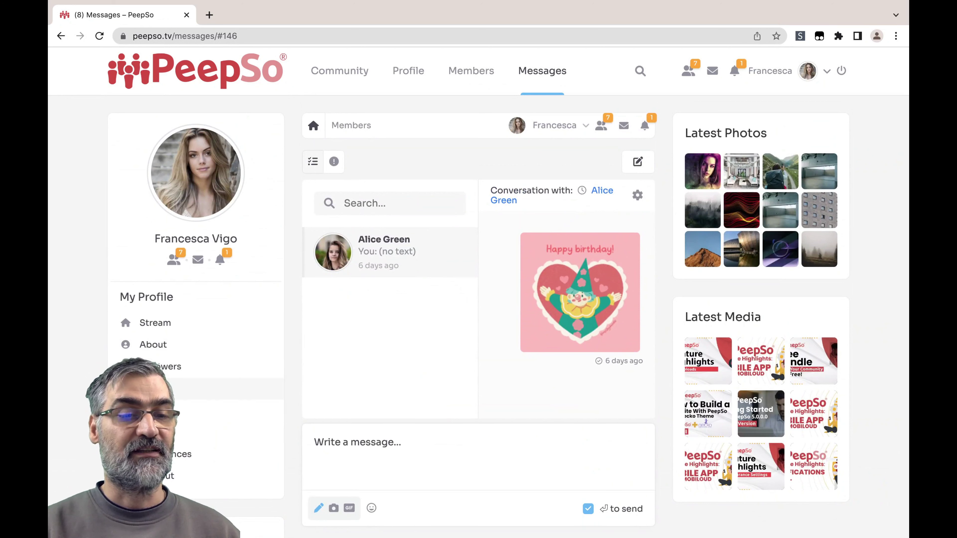
click(826, 73)
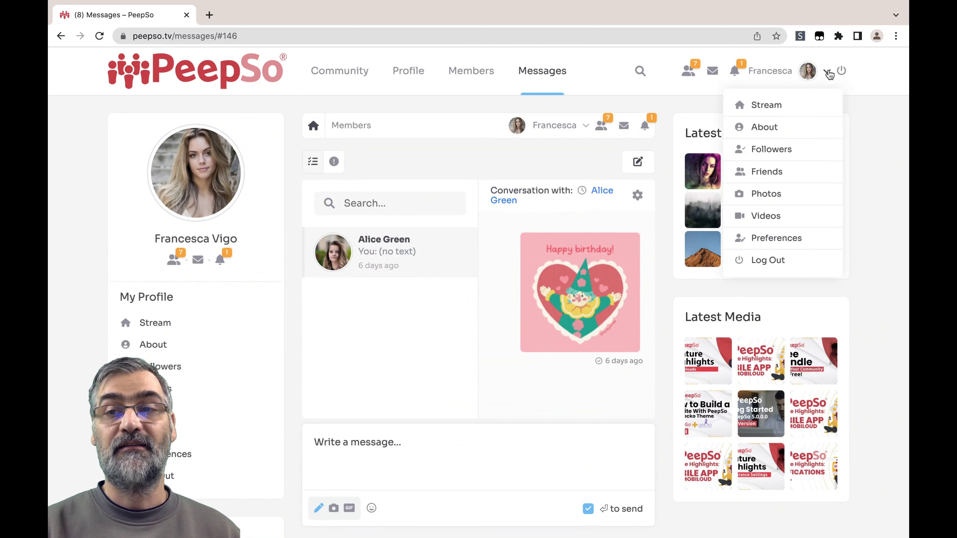
click(866, 127)
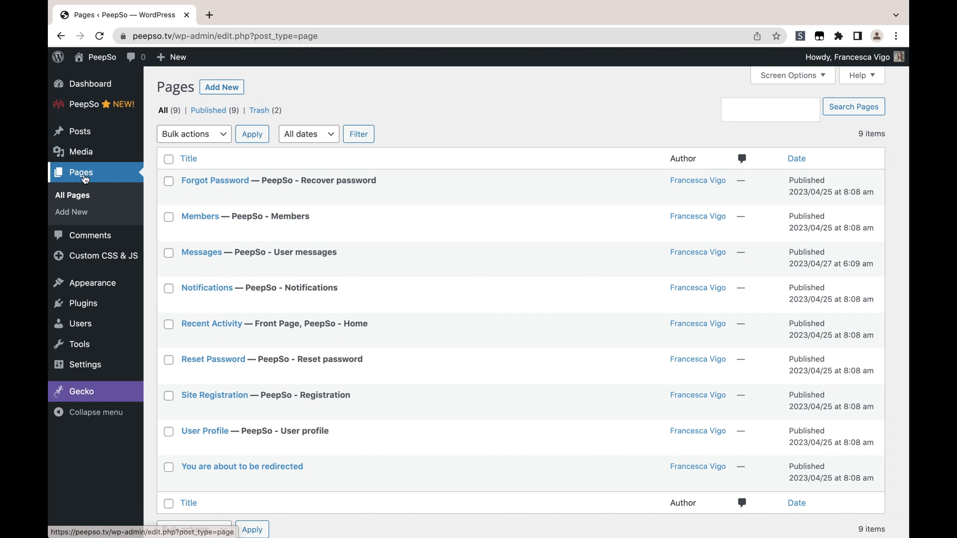
Review the list of PeepSo pages in the WordPress admin and open the navigation menu editor
mouse_move(215, 193)
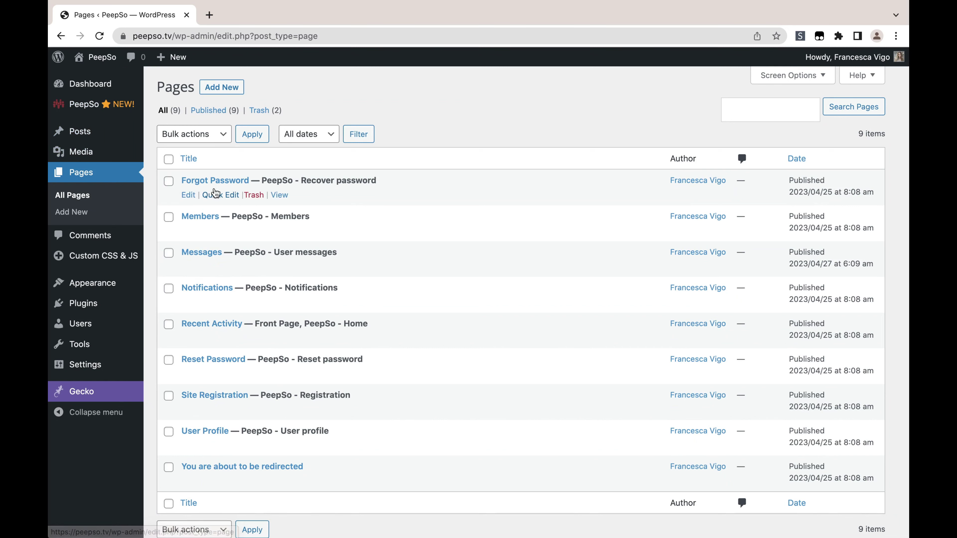
mouse_move(253, 429)
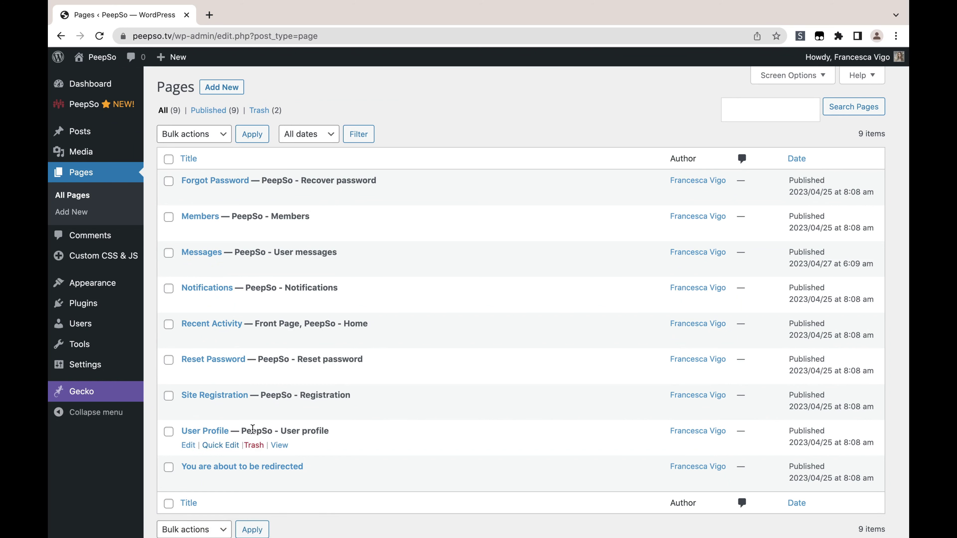
mouse_move(281, 196)
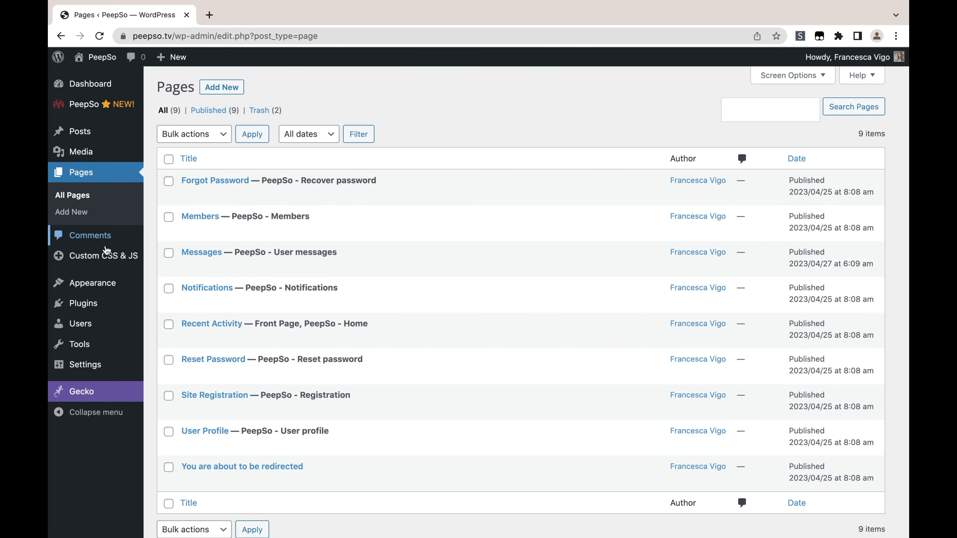
mouse_move(94, 286)
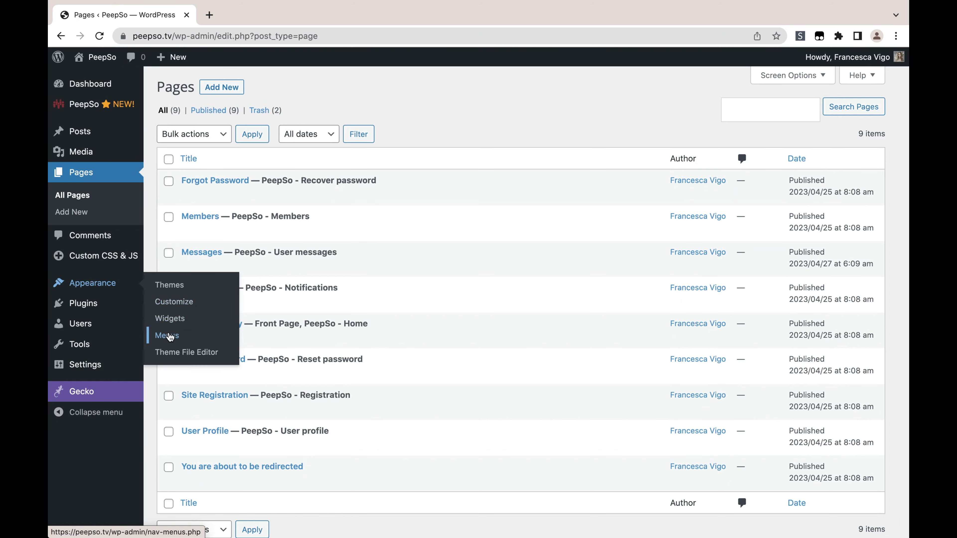
click(169, 336)
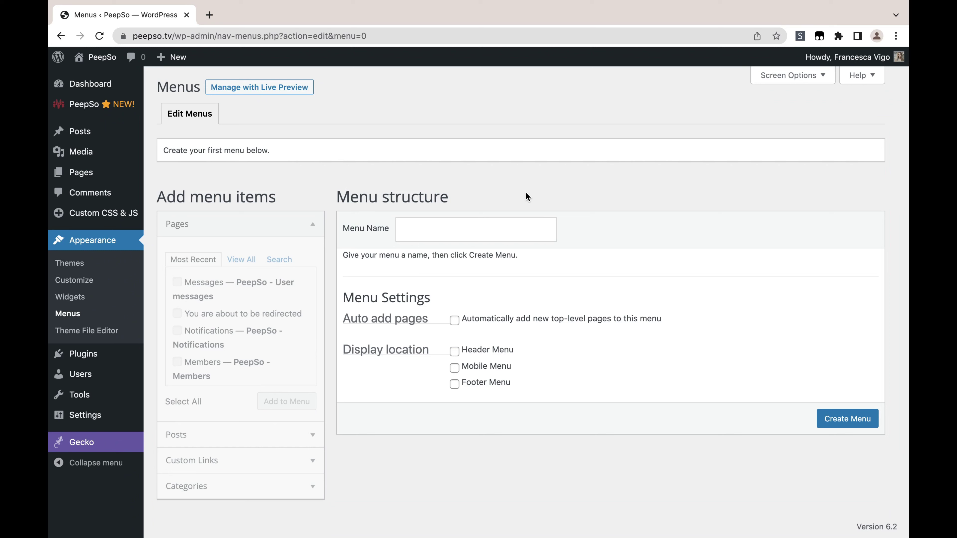
Create and save a menu named Main Header Navigation, assigned to the Header Menu display location
click(476, 231)
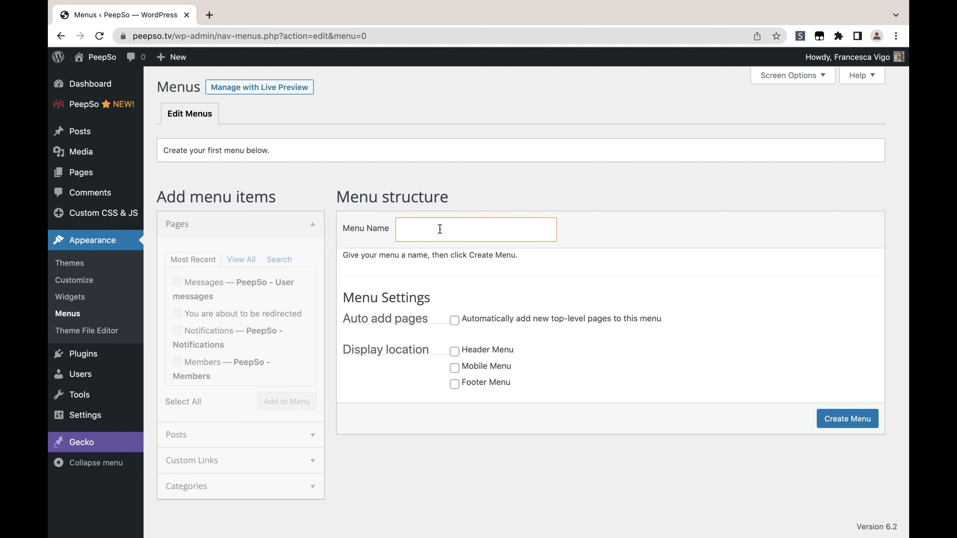
text(Main Header Navigation)
click(455, 351)
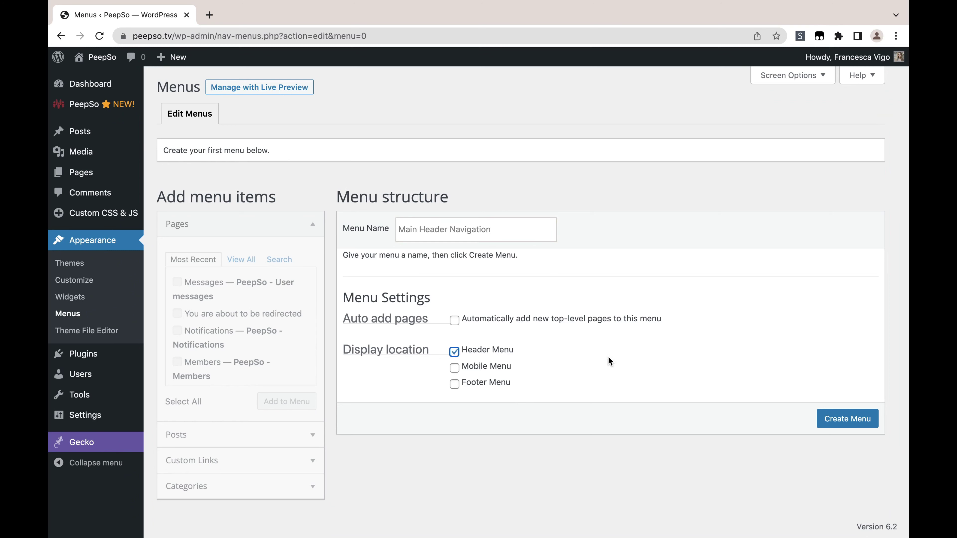
click(834, 422)
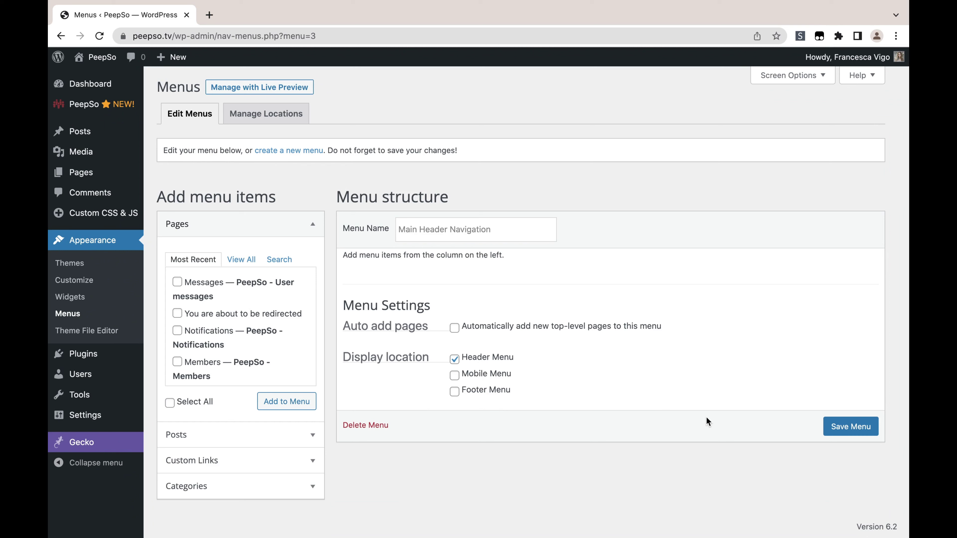
click(829, 430)
Add the Recent Activity, Members, Messages, Notifications and User Profile pages to the menu and save it
click(238, 262)
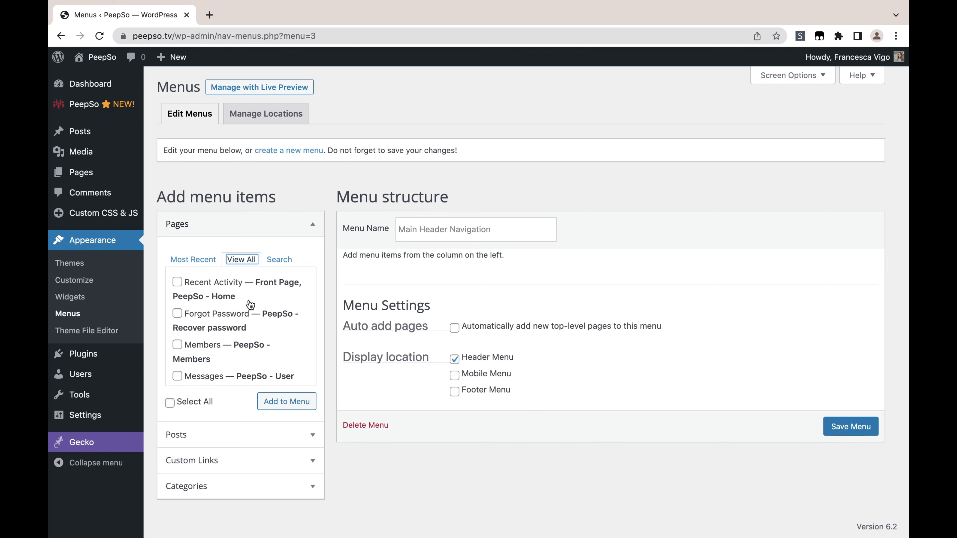
scroll(250, 304, down, 1)
scroll(250, 304, down, 2)
scroll(249, 303, up, 3)
click(177, 283)
click(177, 345)
scroll(219, 347, down, 2)
click(178, 335)
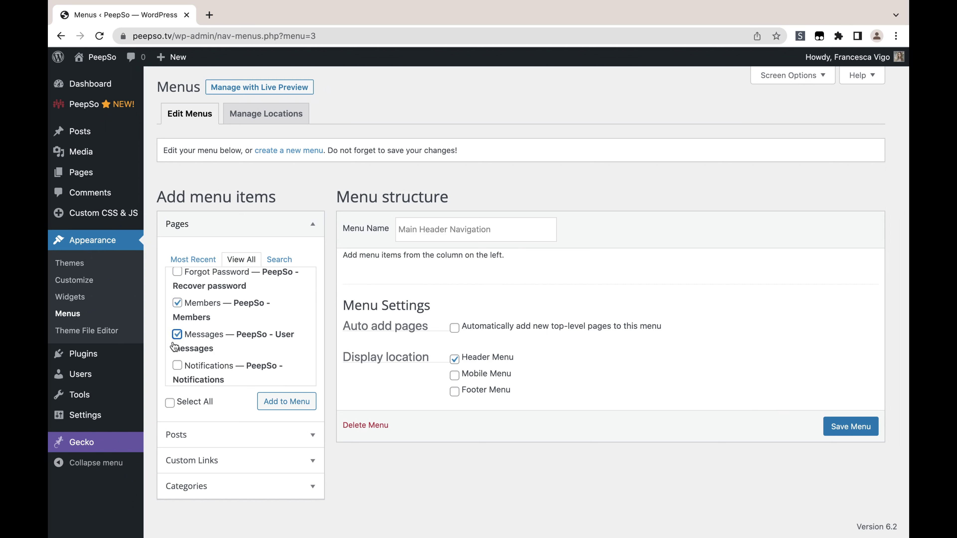
click(178, 366)
scroll(237, 346, down, 3)
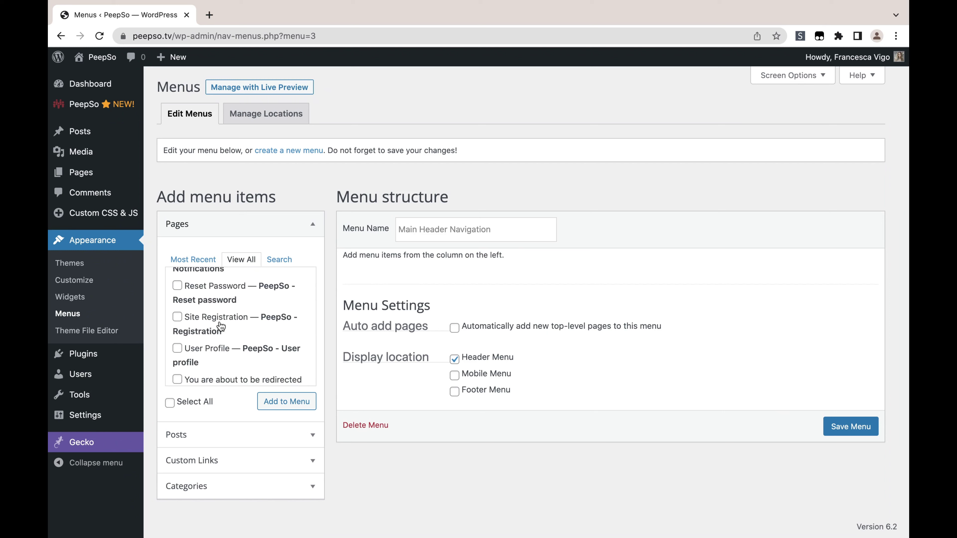
click(177, 349)
scroll(238, 348, down, 1)
click(279, 405)
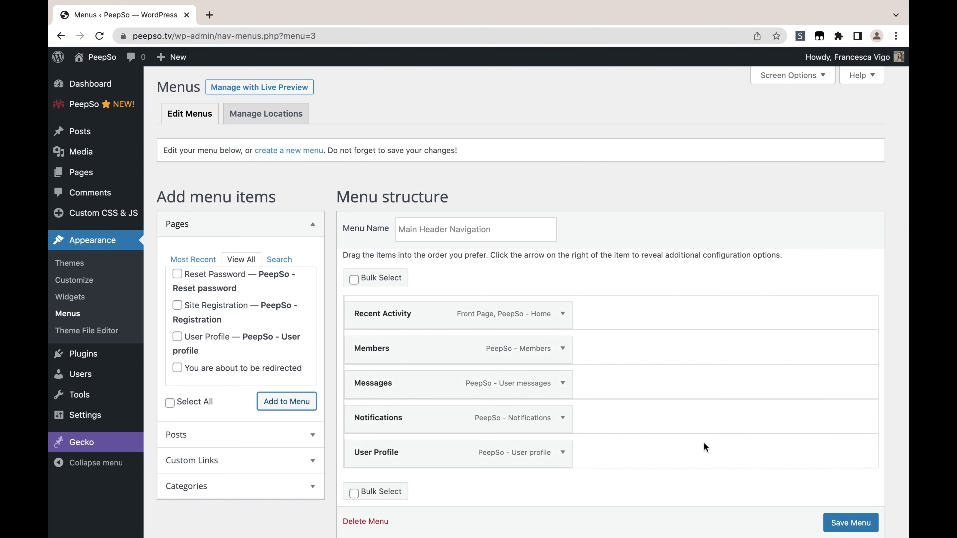
click(835, 524)
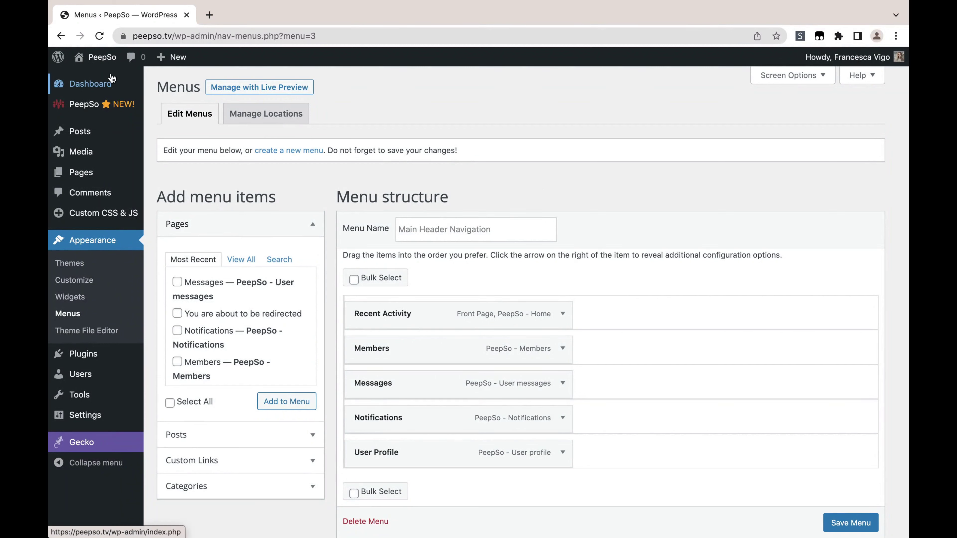
Open the community site in a new tab and check its header navigation
mouse_move(100, 56)
right_click(110, 96)
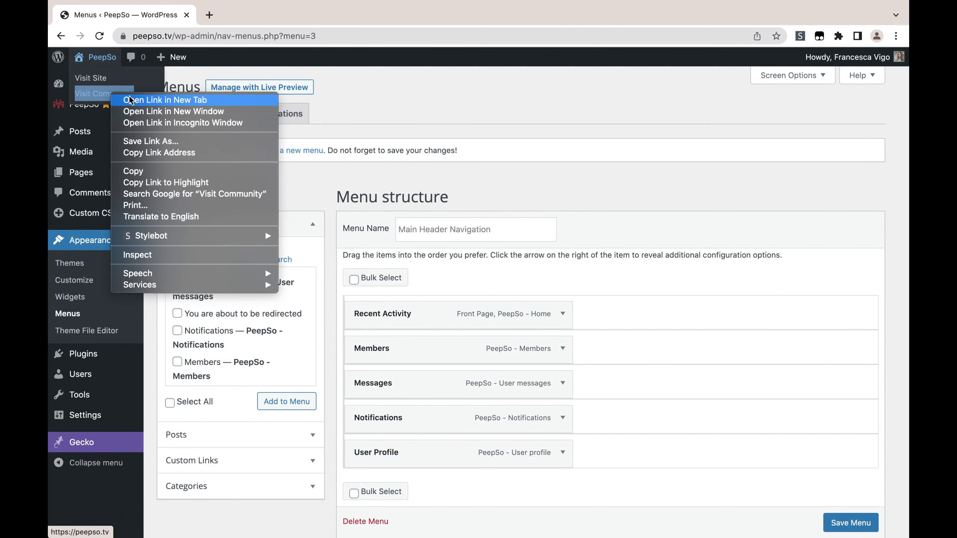
click(113, 99)
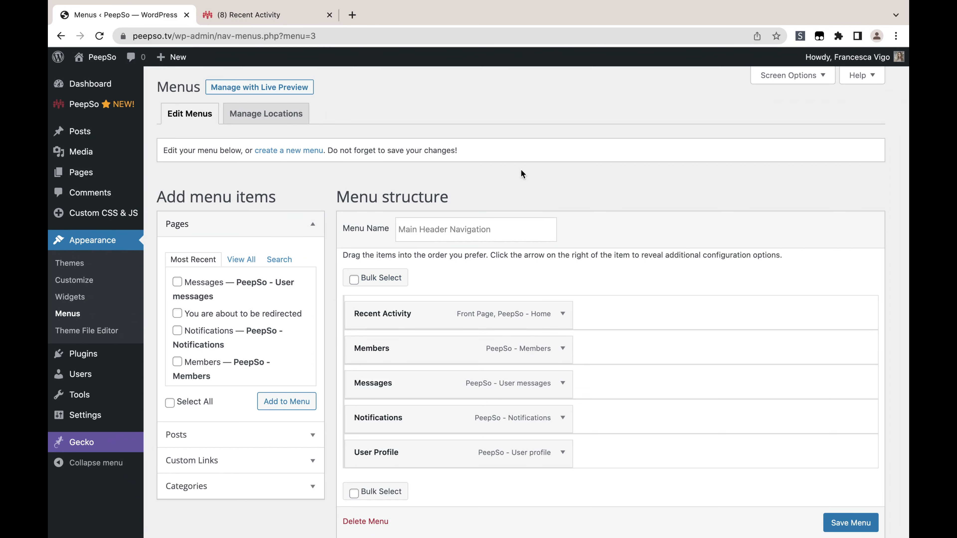
click(254, 13)
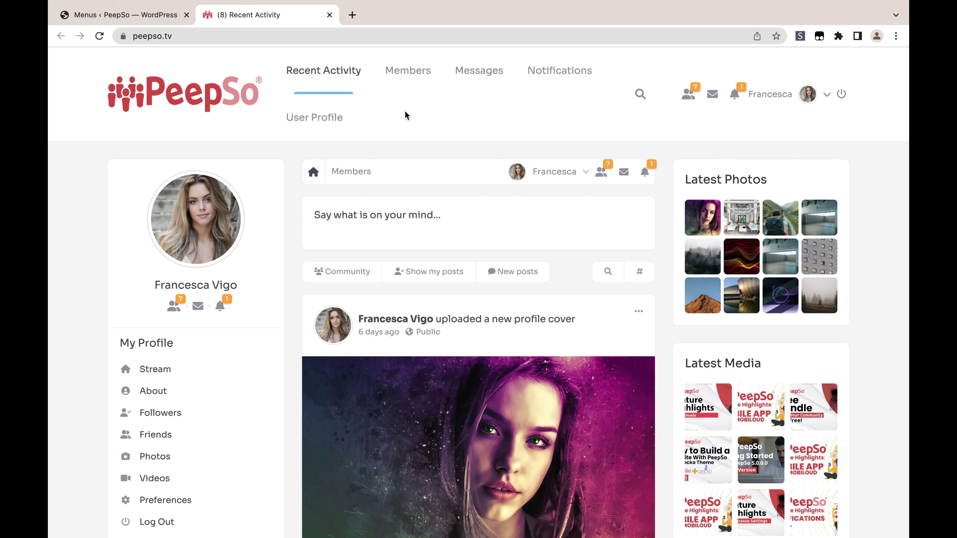
Back in the menu editor, change the Recent Activity item's navigation label to Community
click(138, 16)
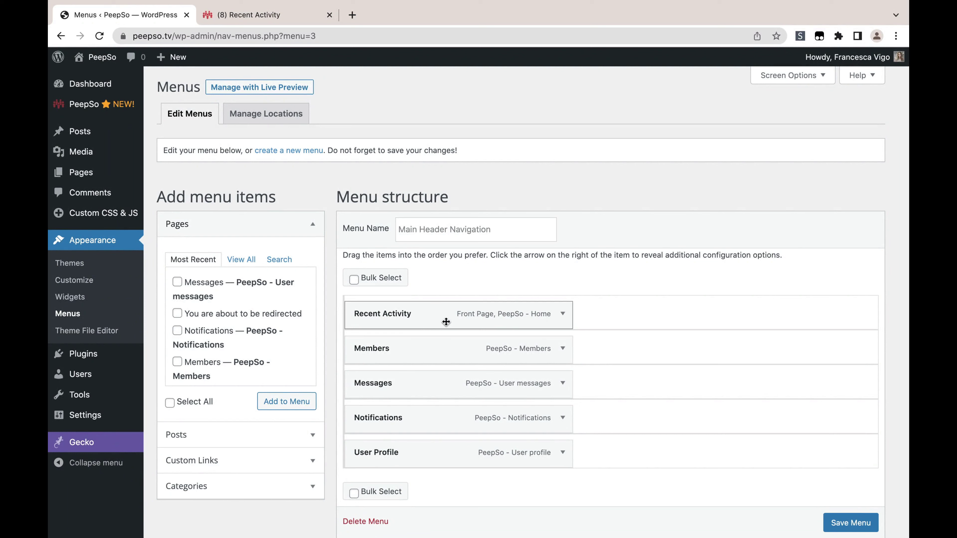
click(562, 314)
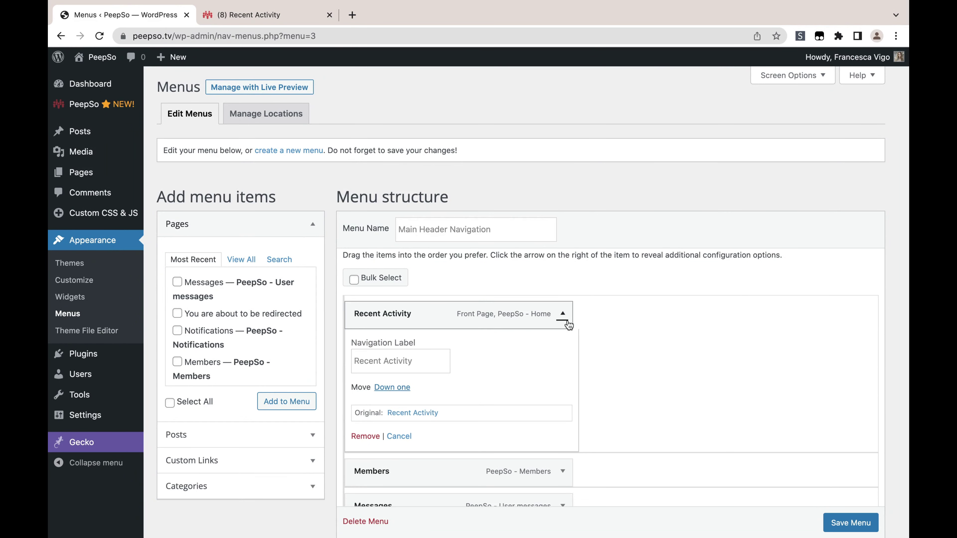
click(445, 362)
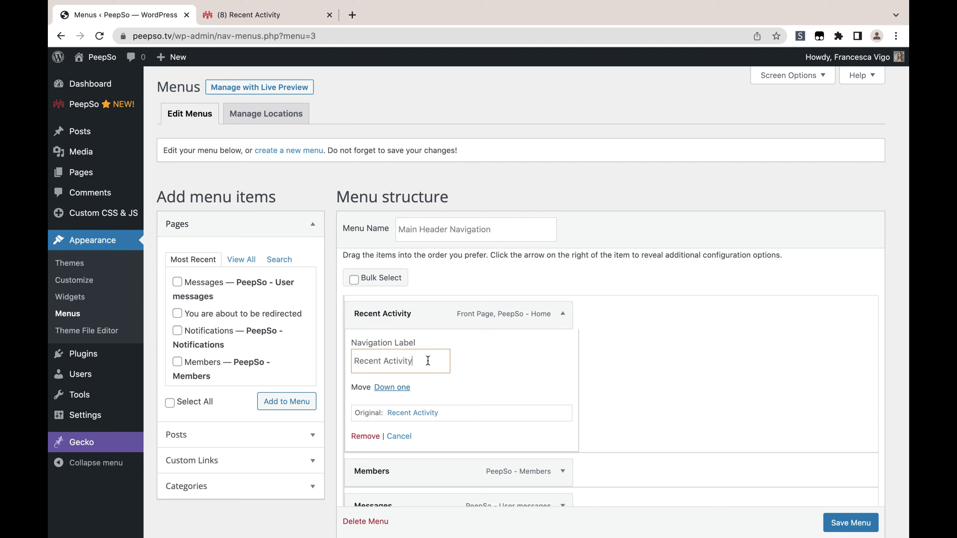
drag(428, 361, 350, 361)
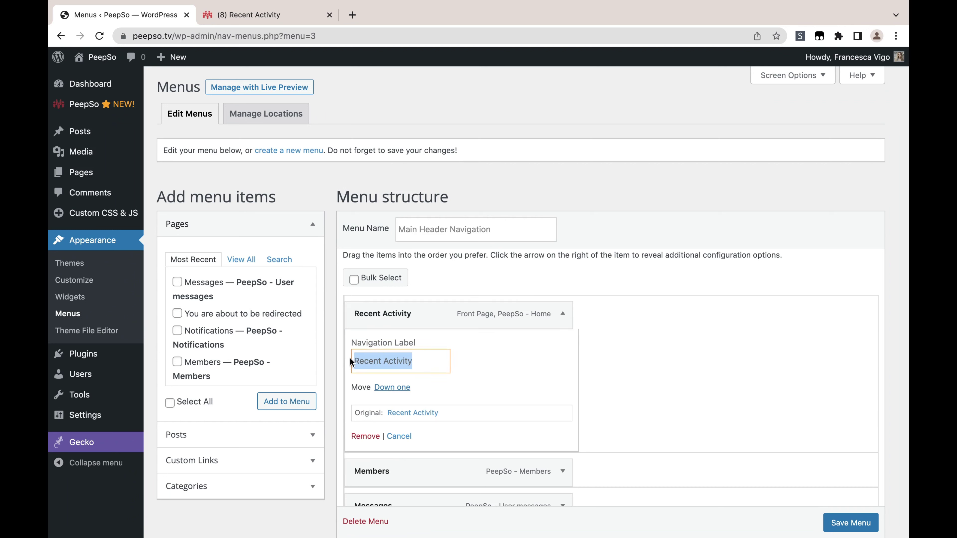
key(BackSpace)
text(Community)
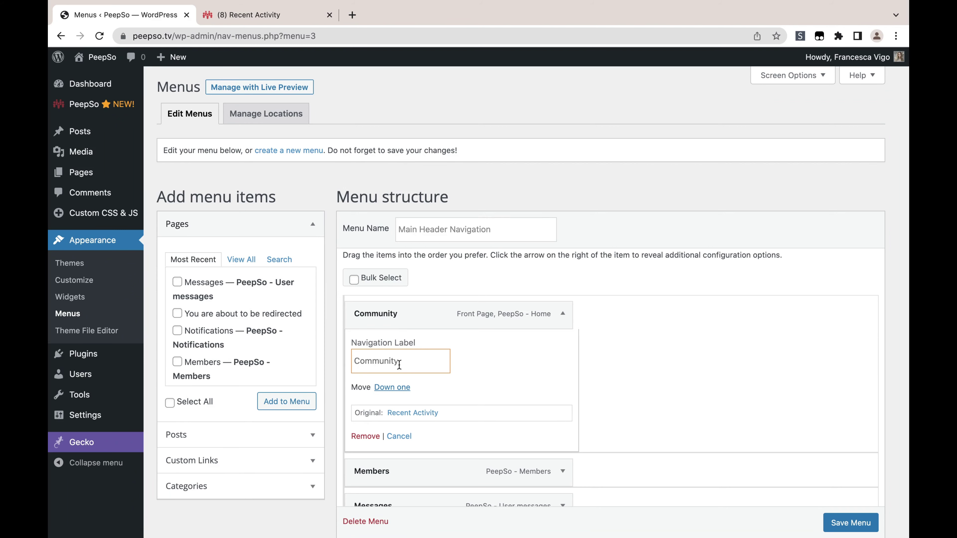
click(488, 371)
Nest Members as a sub item of Community, and Messages and Notifications as sub items of User Profile
scroll(622, 366, down, 5)
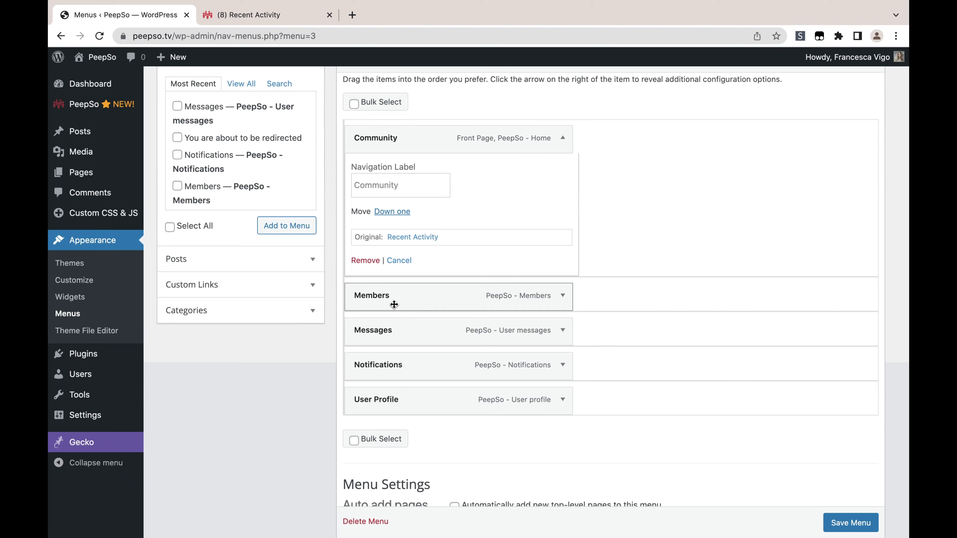
drag(394, 304, 421, 306)
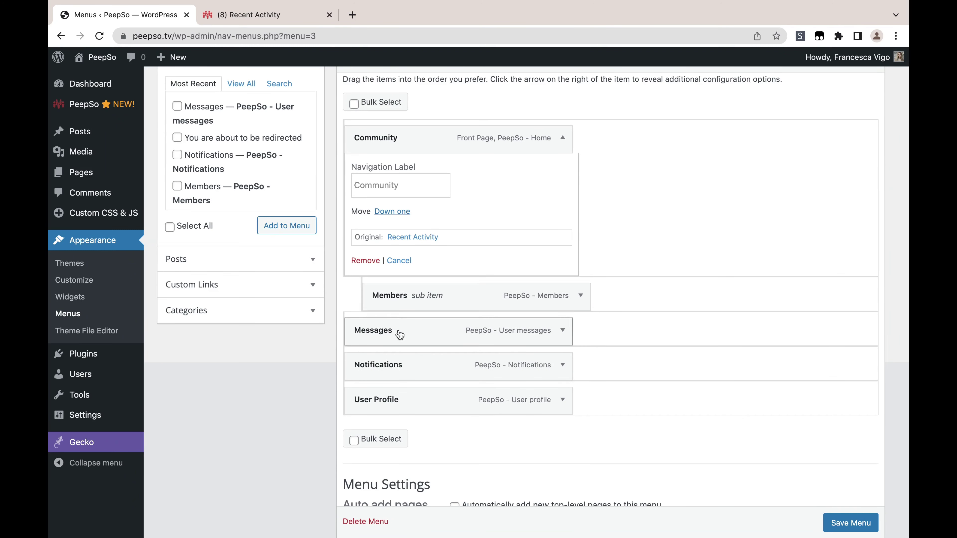
drag(368, 338, 387, 402)
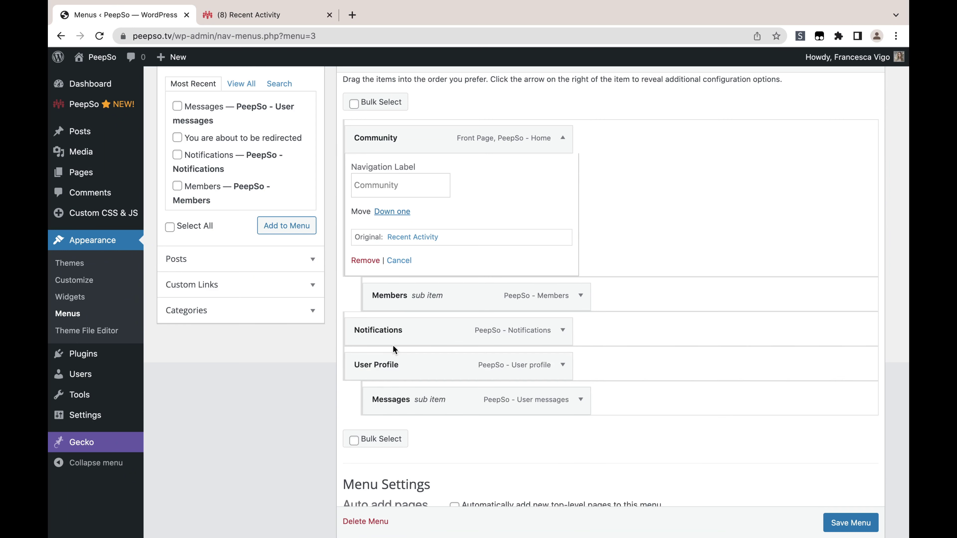
drag(406, 336, 425, 408)
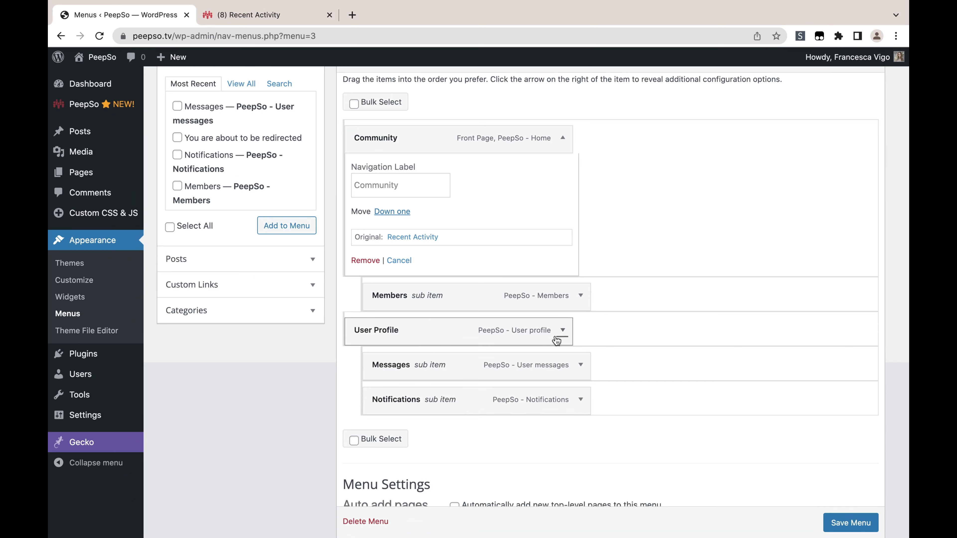
Shorten the User Profile item's navigation label to Profile and save the menu
click(563, 331)
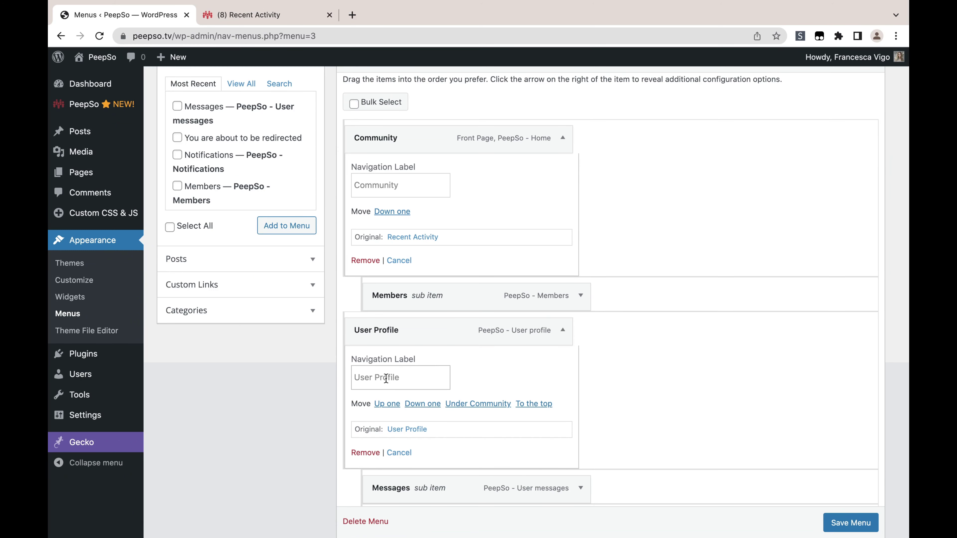
key(BackSpace)
key(BackSpace)
key(BackSpace)
key(BackSpace)
key(BackSpace)
click(850, 523)
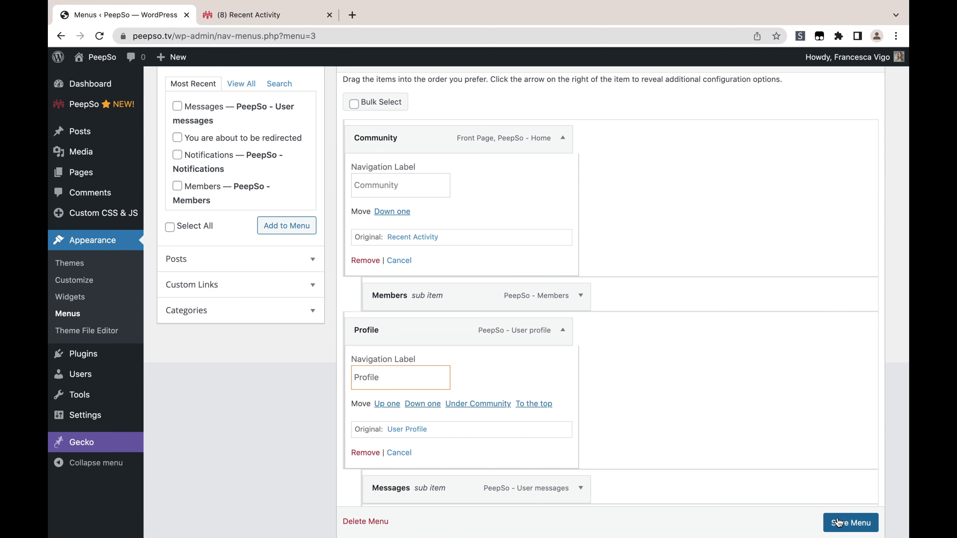
Reload the community site and check the Community and Profile dropdowns in its header navigation
scroll(772, 452, down, 1)
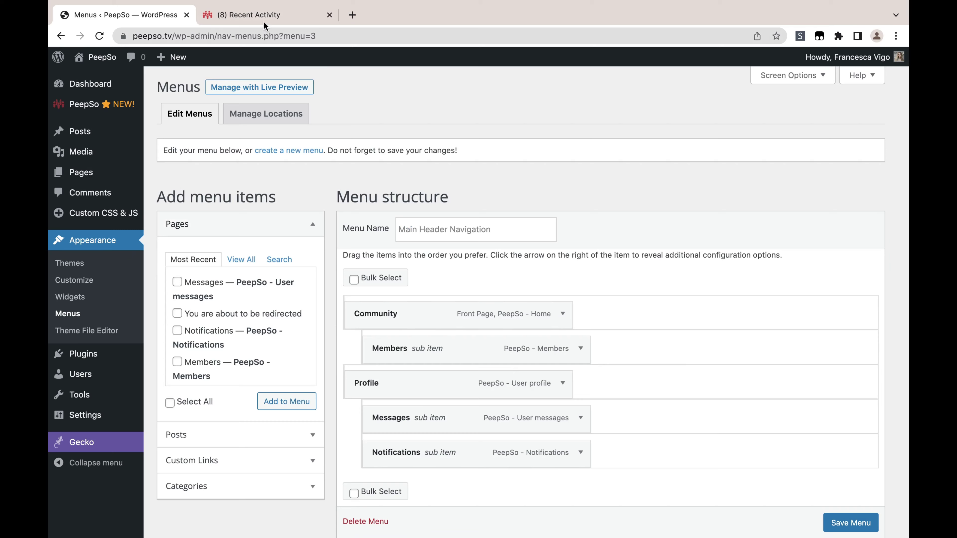
click(260, 15)
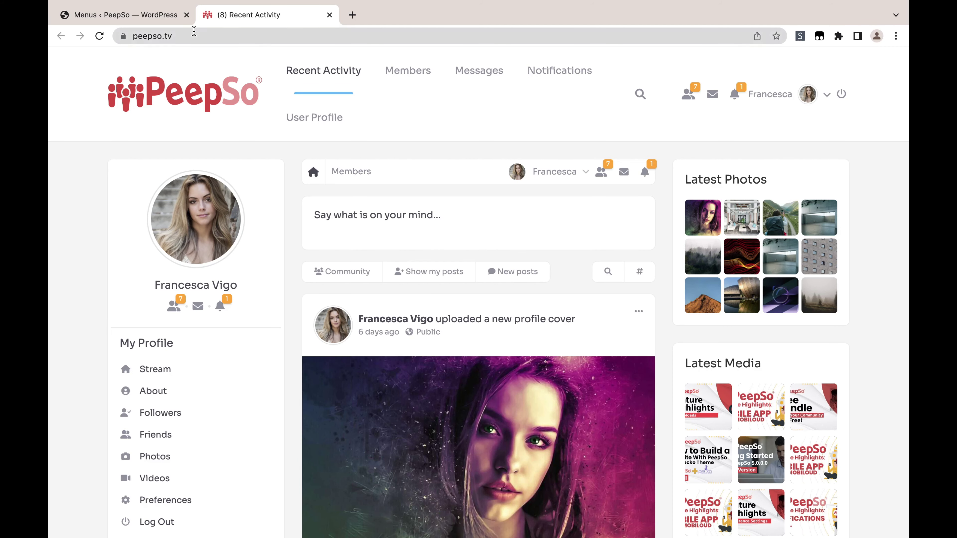
click(100, 38)
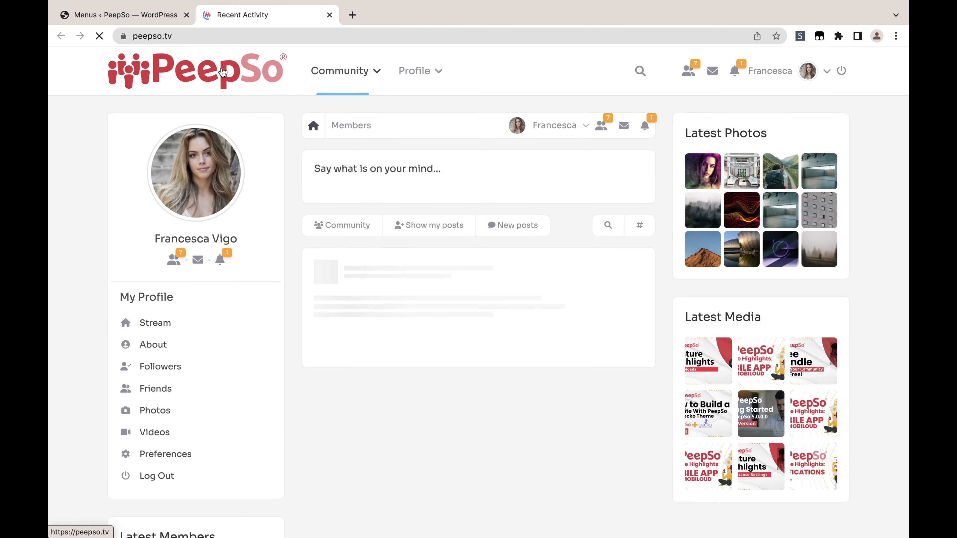
mouse_move(413, 73)
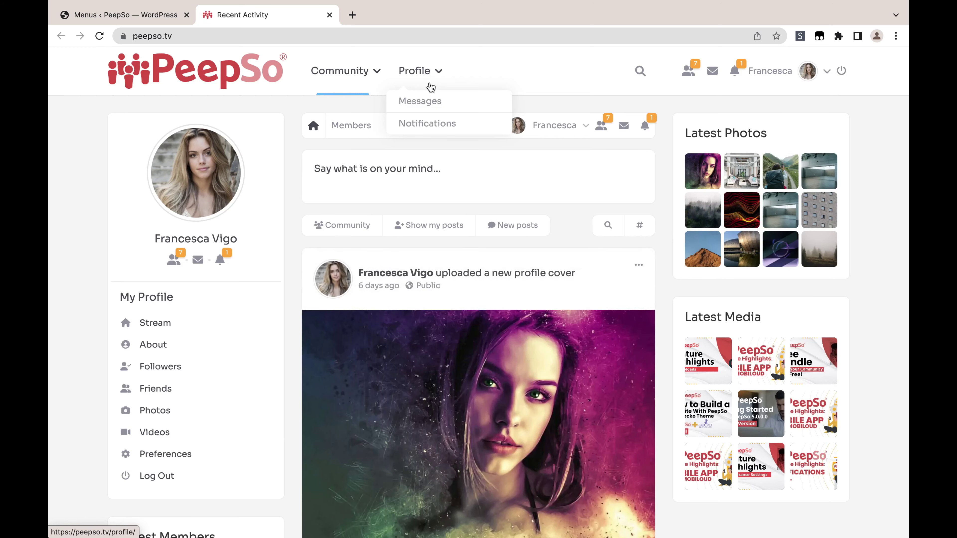
click(427, 124)
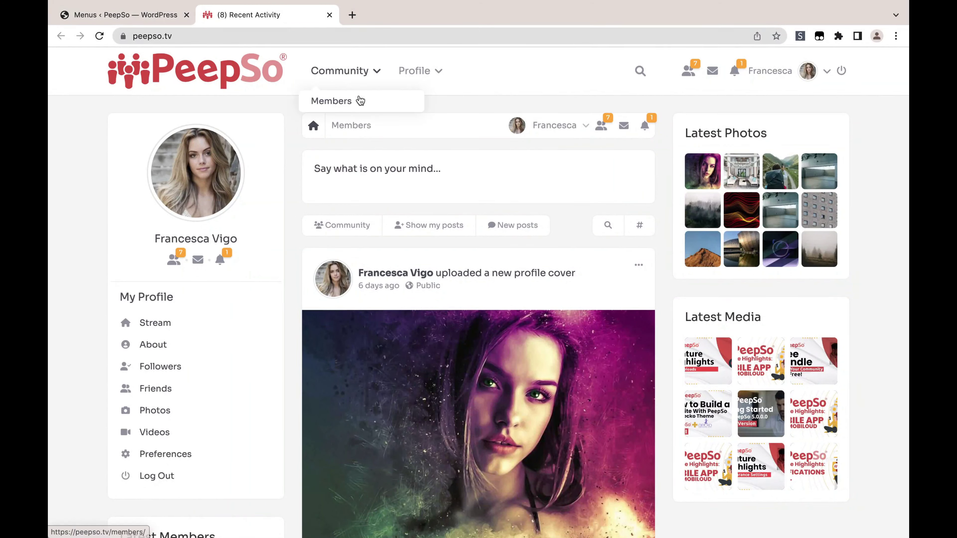
mouse_move(422, 70)
Back in the menu editor, move Members, Messages and Notifications to the top level, save the menu and view the site's header
click(155, 14)
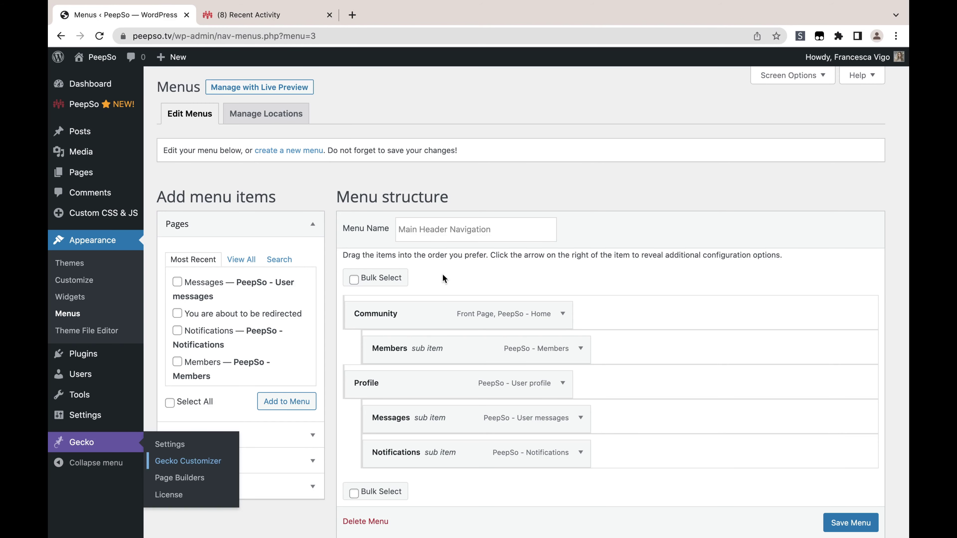
drag(448, 348, 427, 406)
scroll(610, 354, down, 2)
drag(447, 344, 415, 397)
click(848, 523)
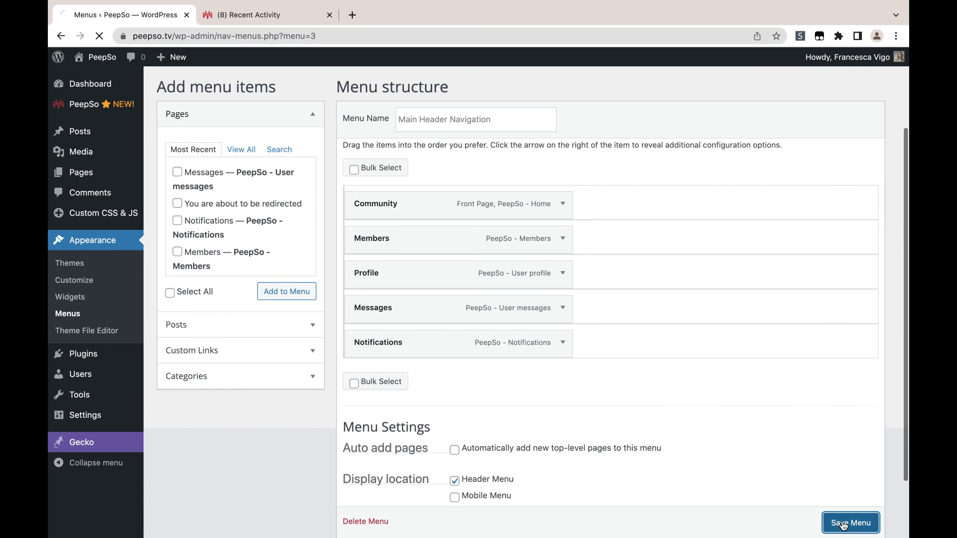
click(259, 15)
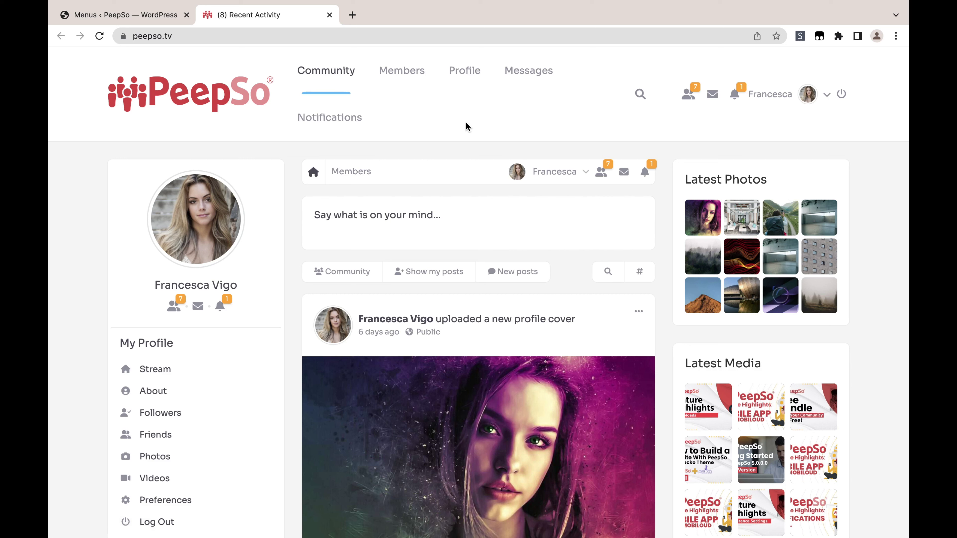
Open the Gecko Customizer from the WordPress admin and expand the theme's Header settings
click(159, 15)
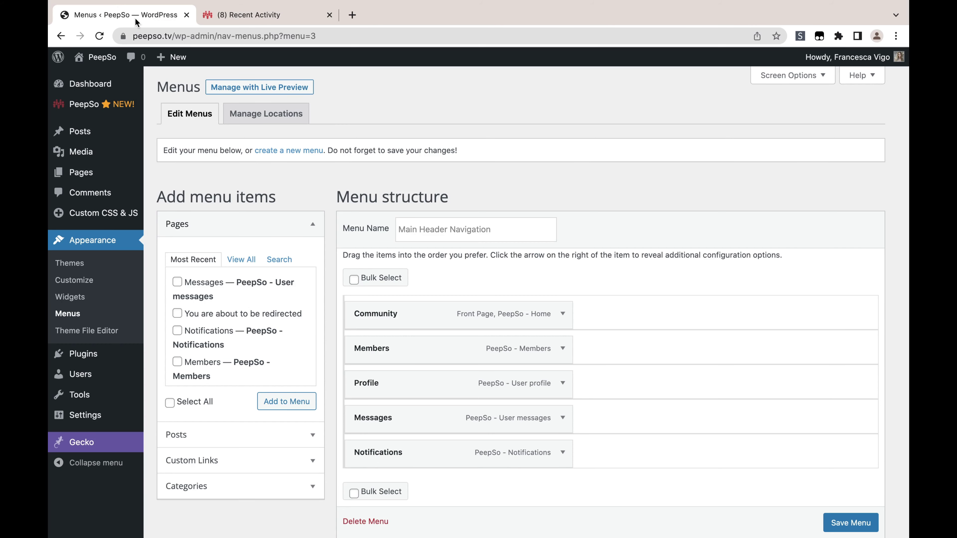
mouse_move(95, 442)
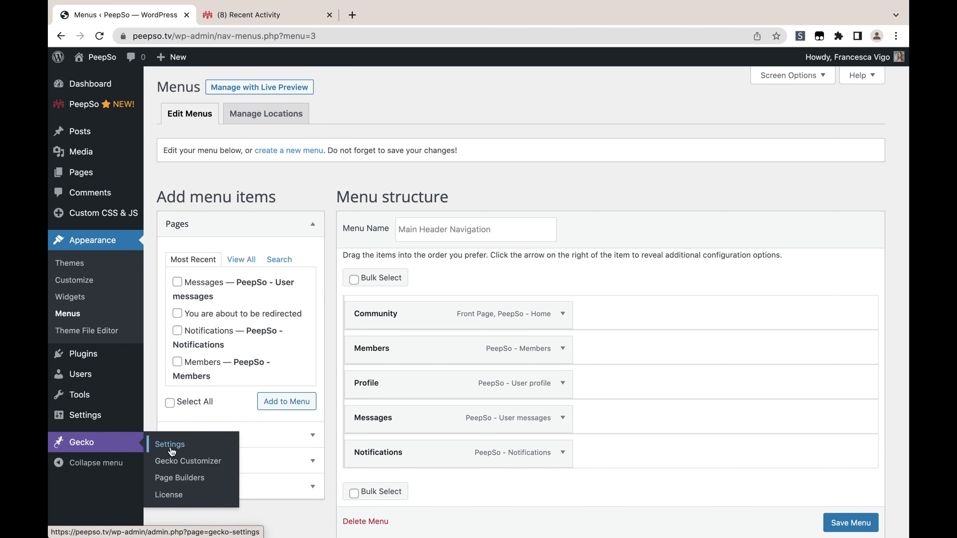
click(195, 468)
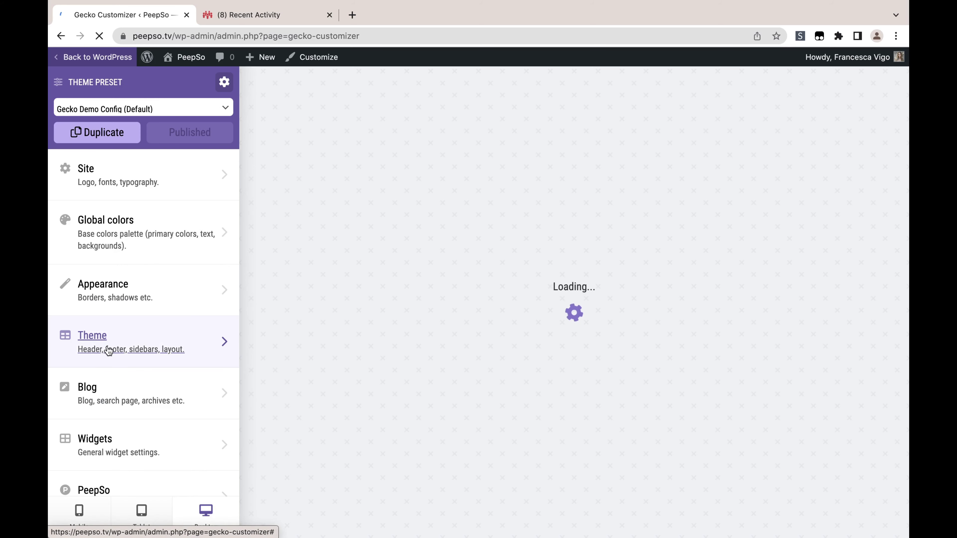
click(122, 342)
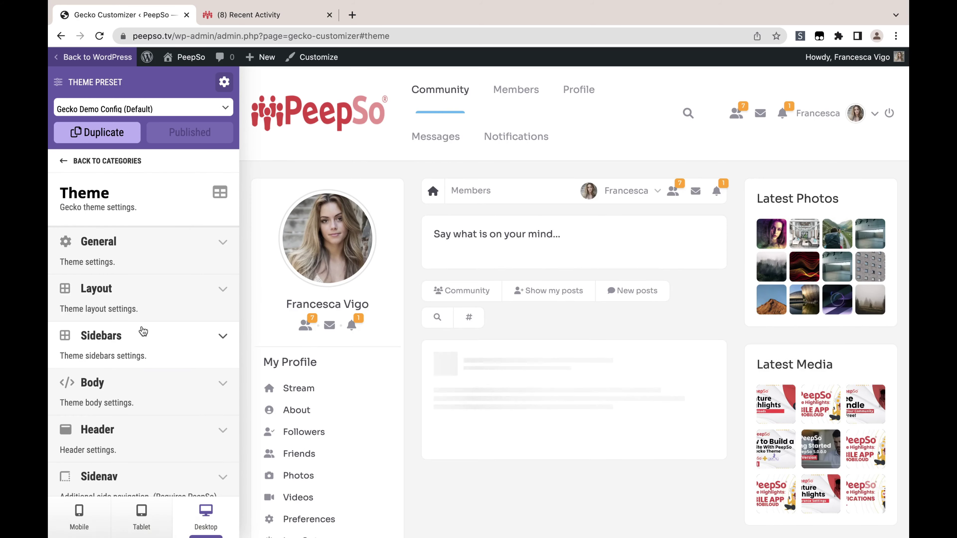
scroll(141, 353, down, 3)
click(106, 345)
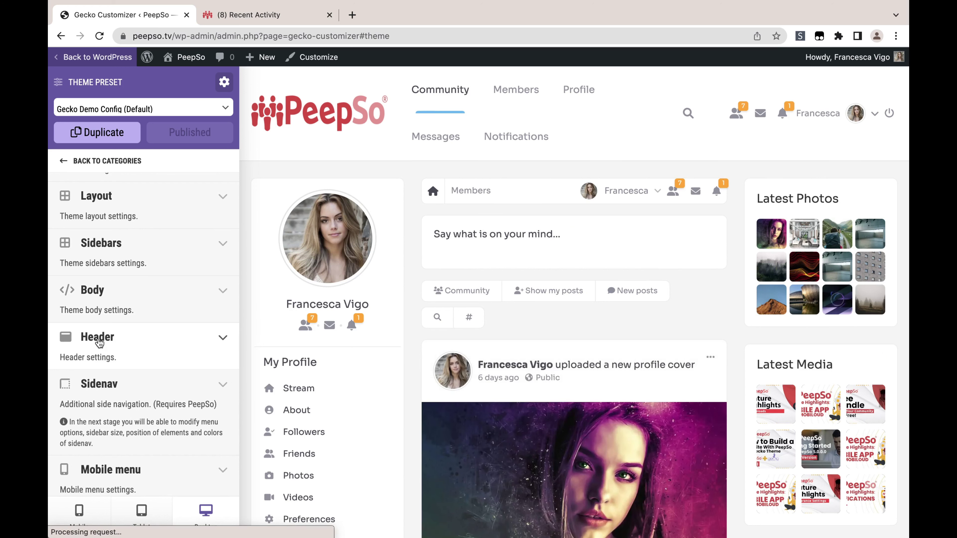
Enable long menu support for the header and publish the theme preset
scroll(137, 350, down, 4)
scroll(137, 350, down, 5)
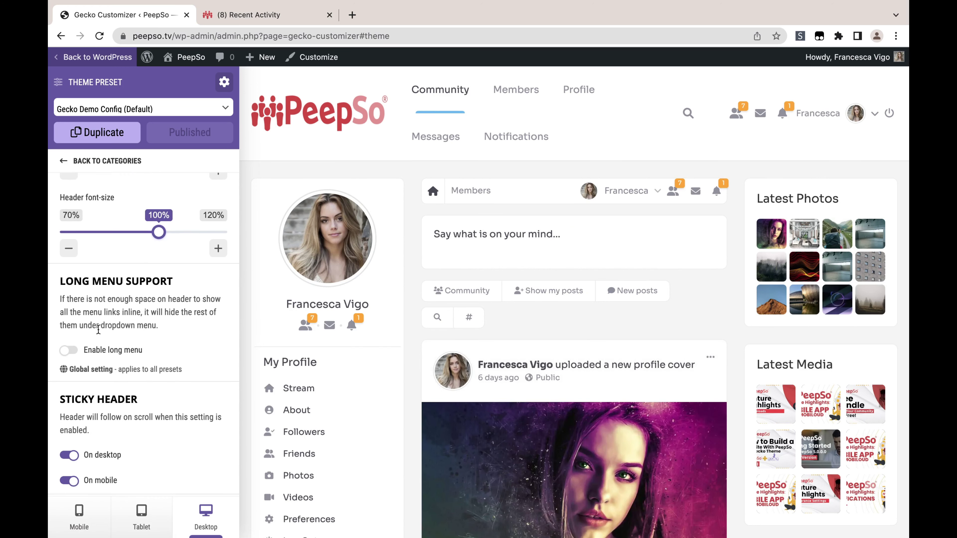
click(69, 350)
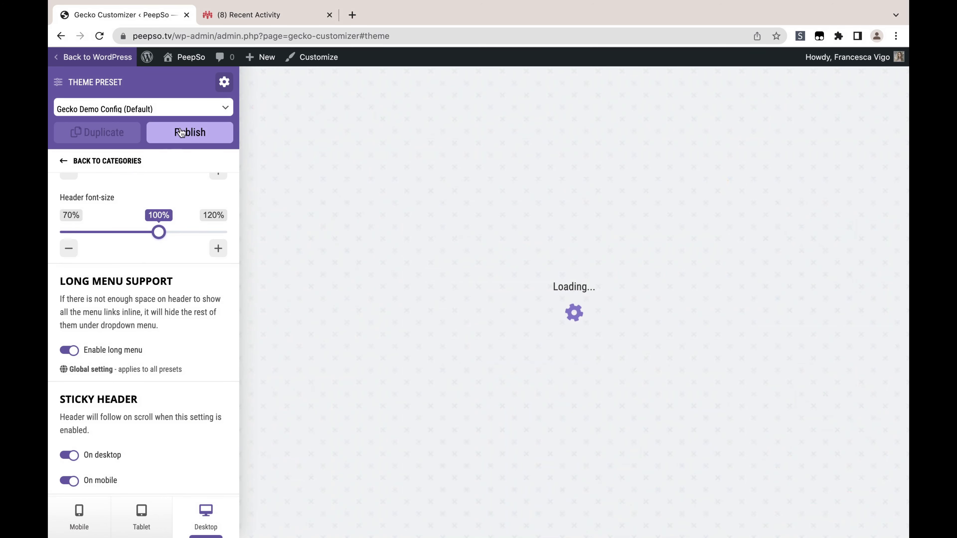
click(192, 133)
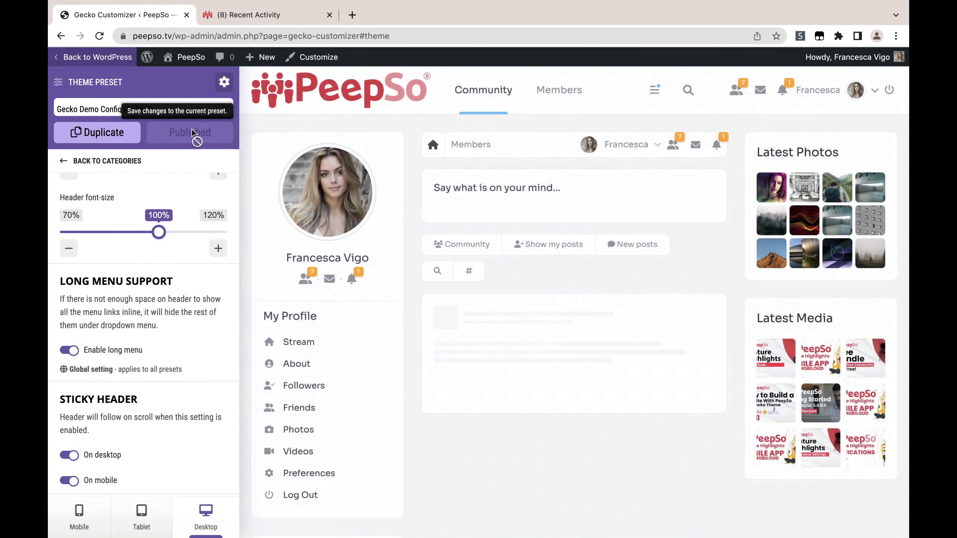
Reload the community site, check the header's overflow dropdown, and open the Profile and Members pages from the navigation
click(246, 16)
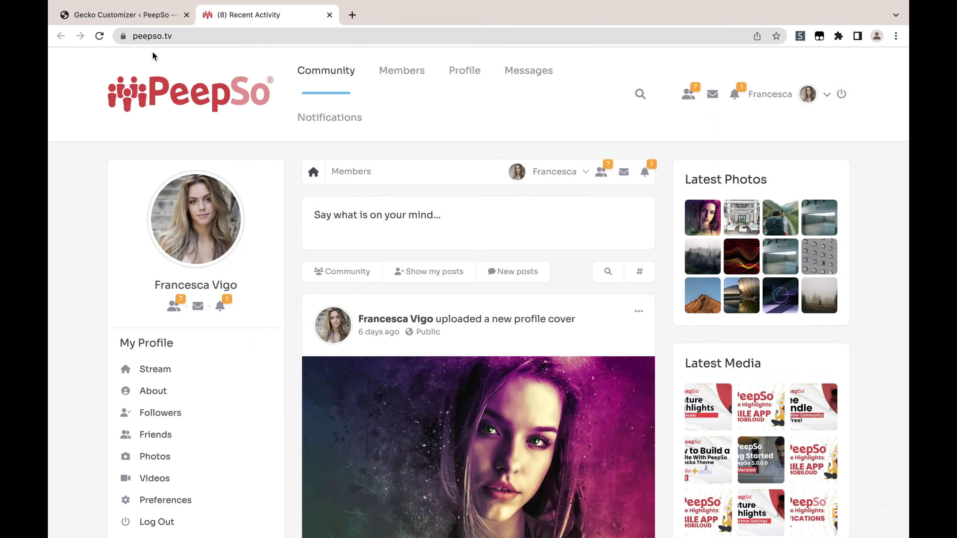
click(100, 36)
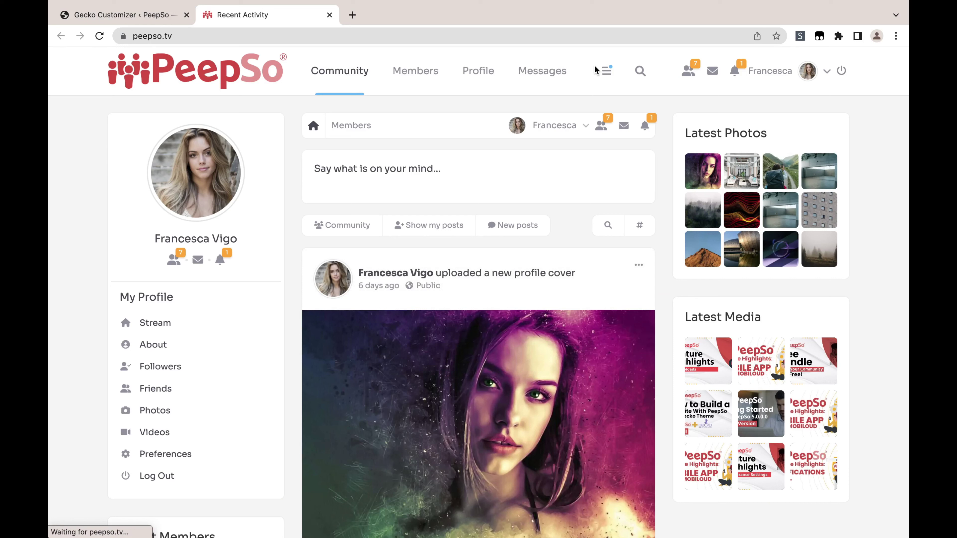
click(607, 74)
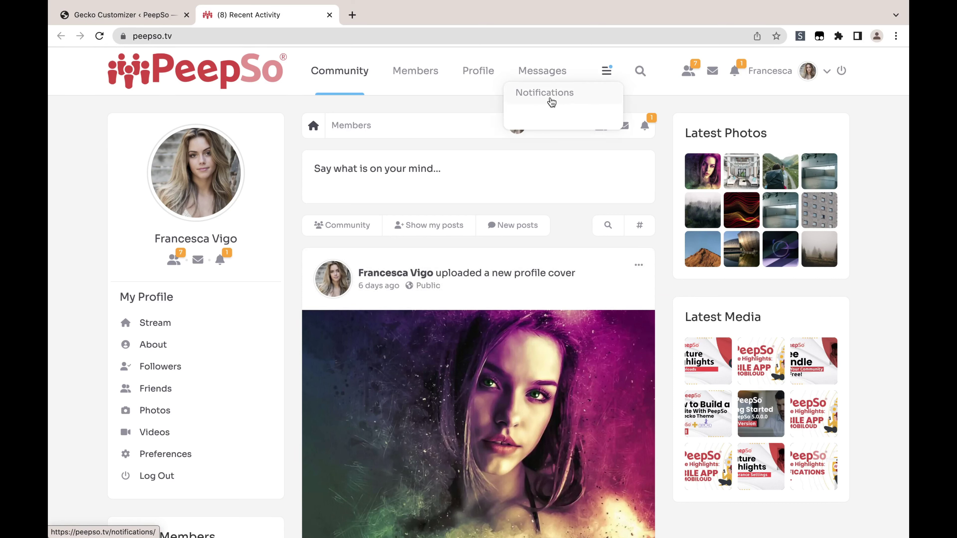
click(475, 89)
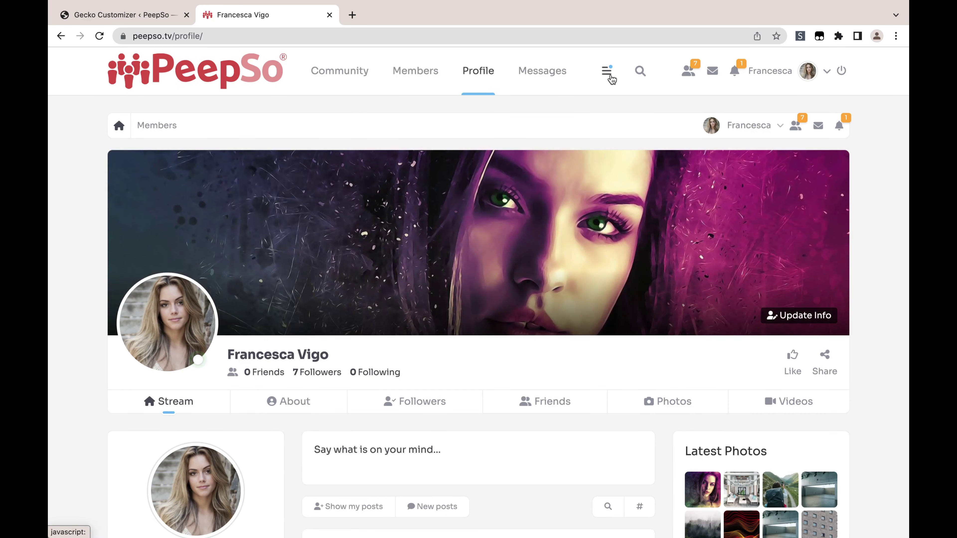
click(610, 76)
click(415, 71)
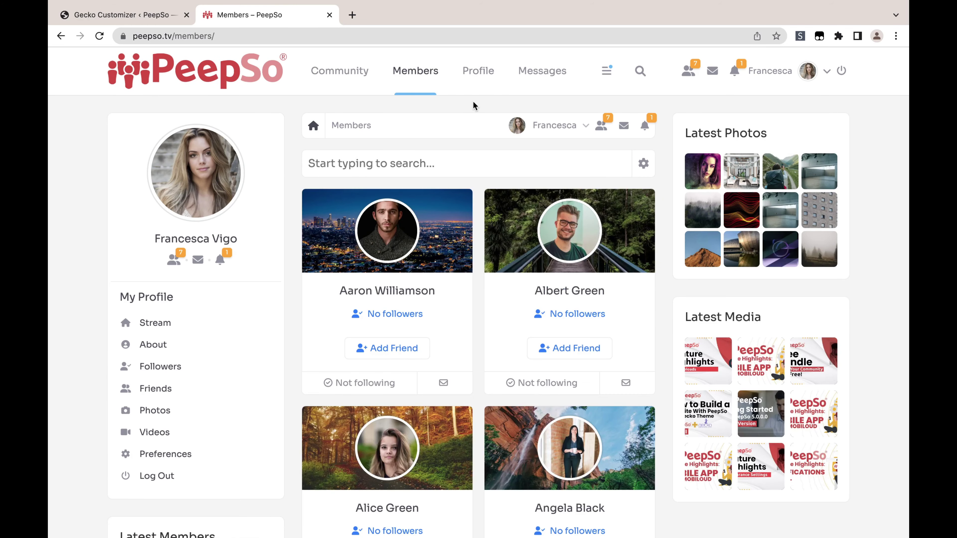
Back in the Gecko Customizer, disable long menu support and publish the preset
click(124, 14)
click(71, 351)
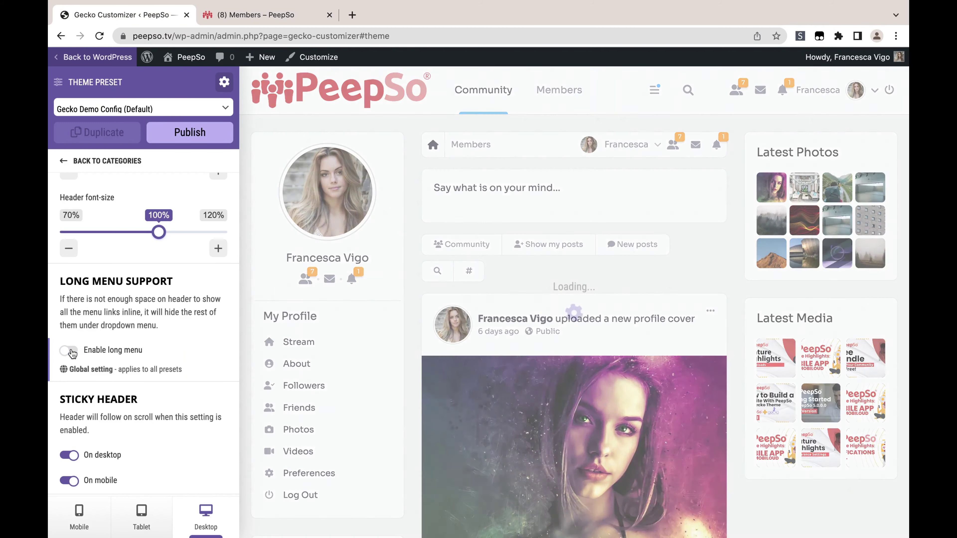
click(200, 136)
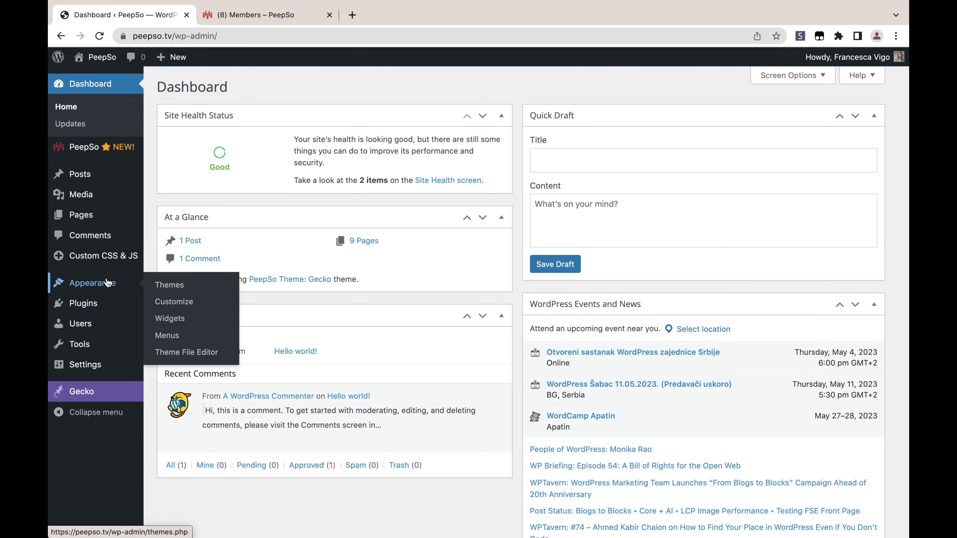
In the WordPress menu editor, nest Members under Community, and Messages and Notifications under Profile, and save the menu
mouse_move(98, 283)
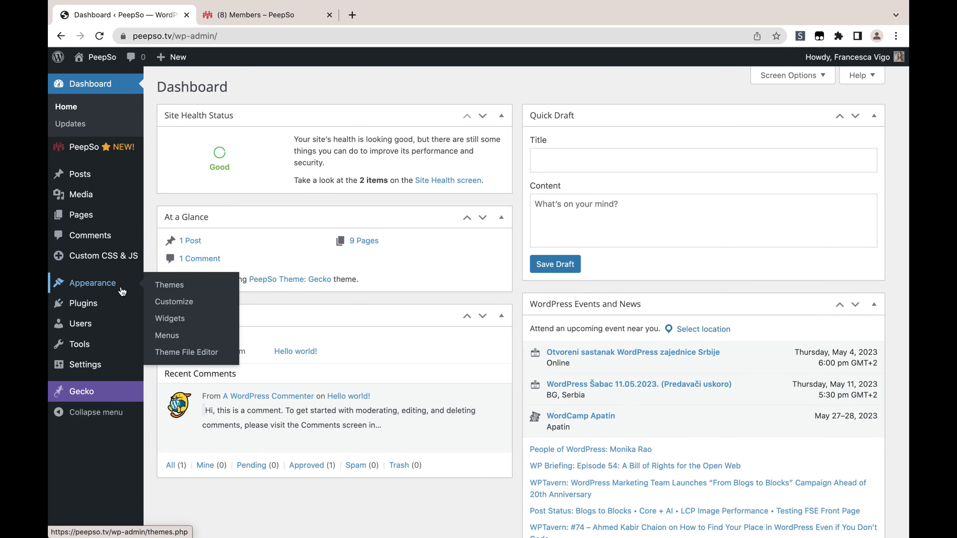
click(176, 339)
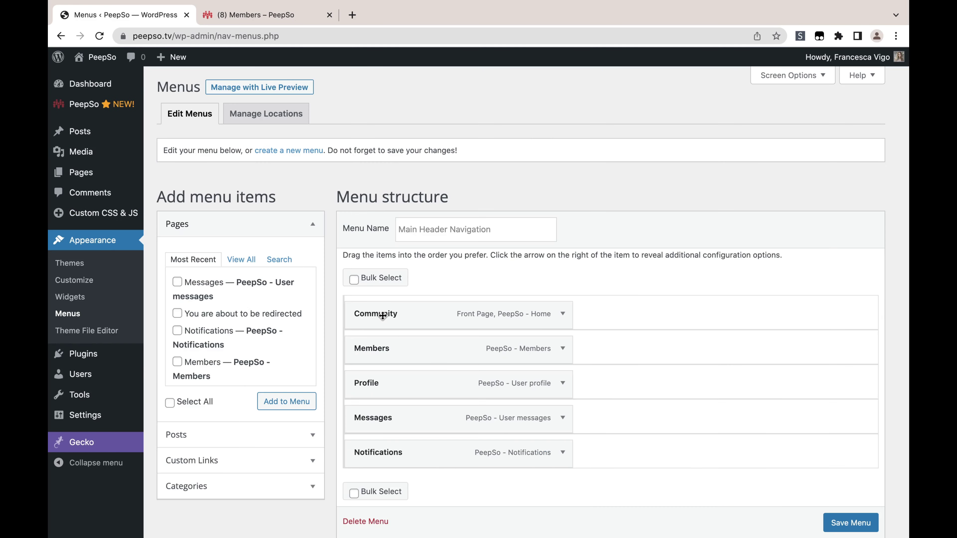
drag(417, 357, 441, 355)
drag(402, 422, 430, 428)
drag(402, 456, 428, 459)
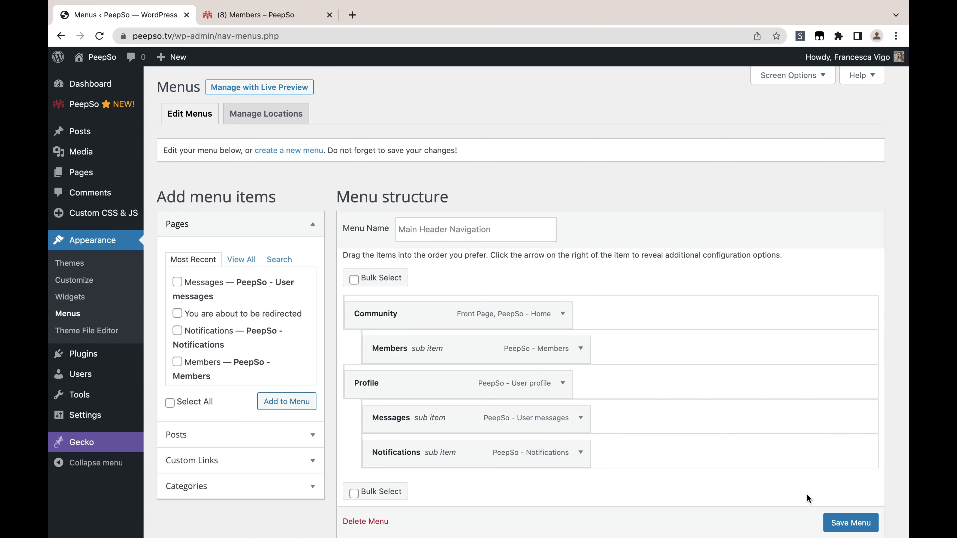
scroll(851, 522, down, 1)
click(851, 522)
Reload the Members page on the community site and check the nested header navigation's dropdowns
click(256, 15)
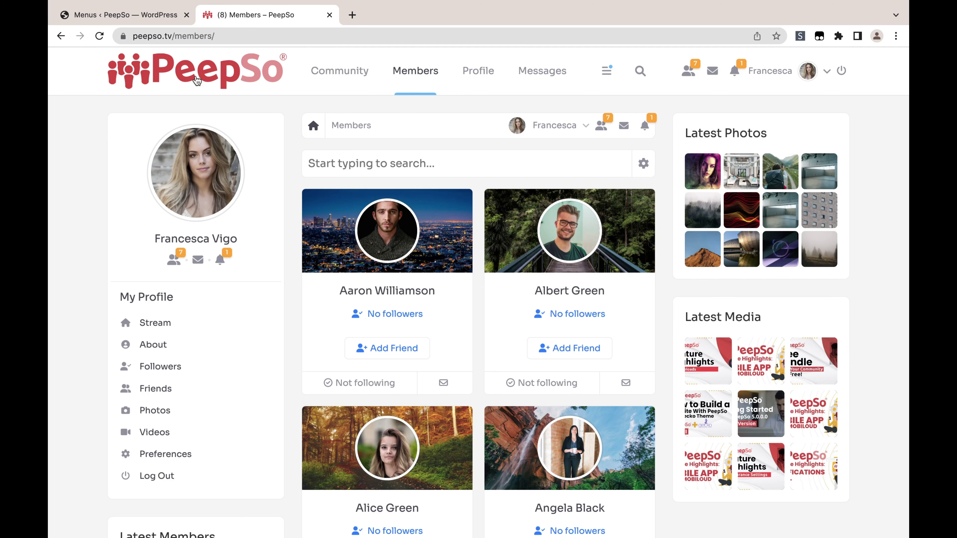
click(99, 35)
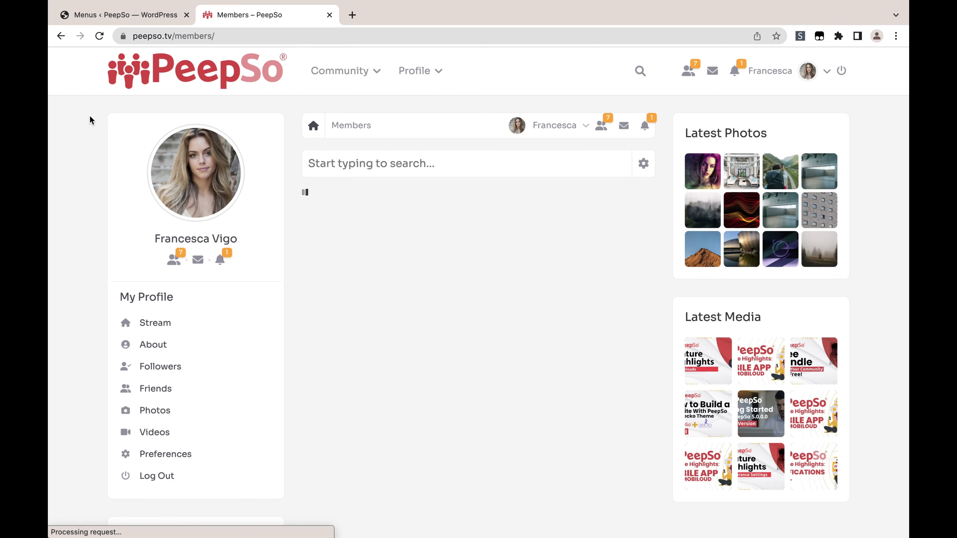
mouse_move(424, 74)
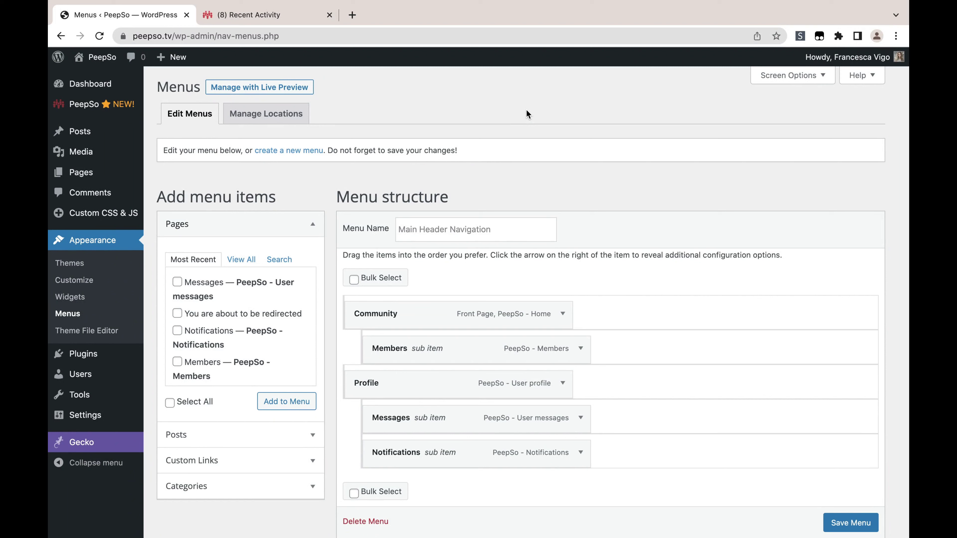
In the site's iPhone XR mobile preview, open the mobile navigation and expand the Community and Profile items
click(249, 15)
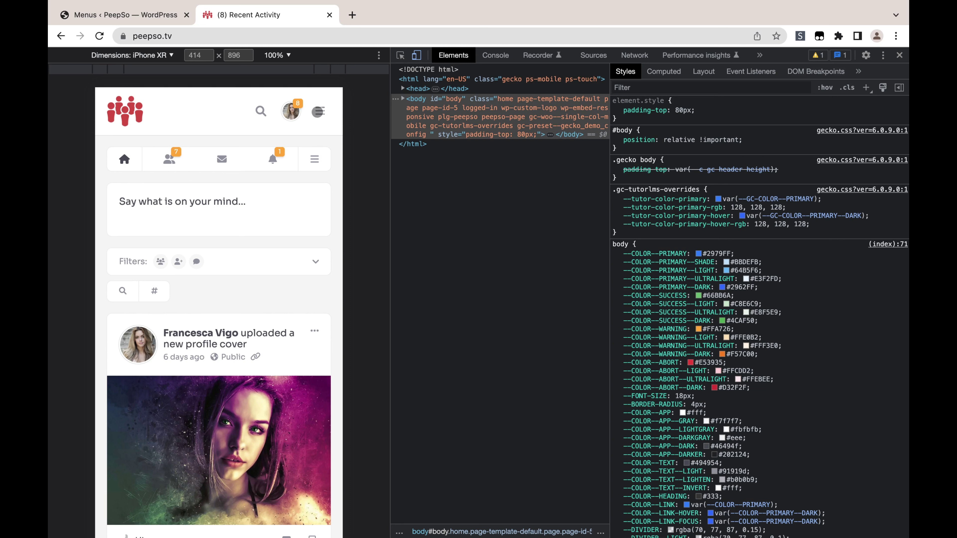
click(320, 111)
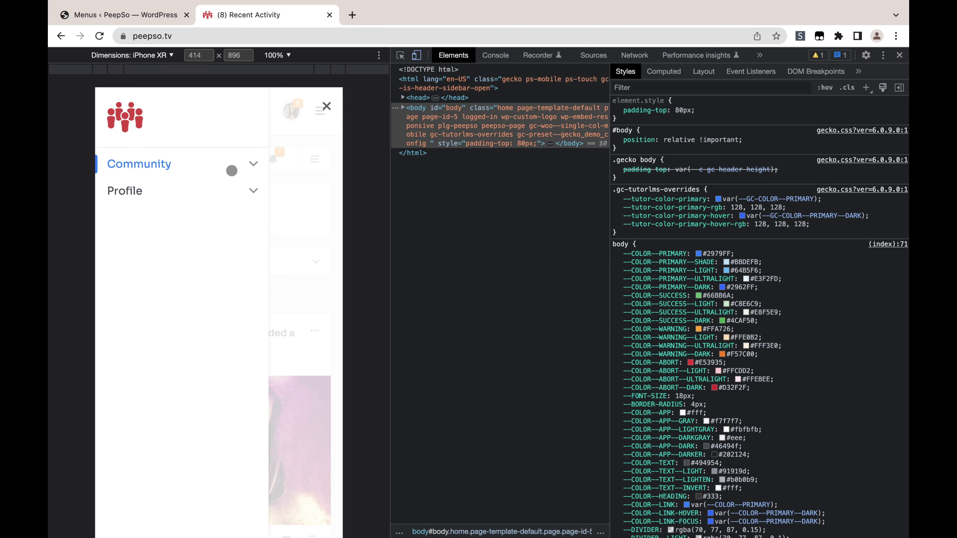
click(252, 163)
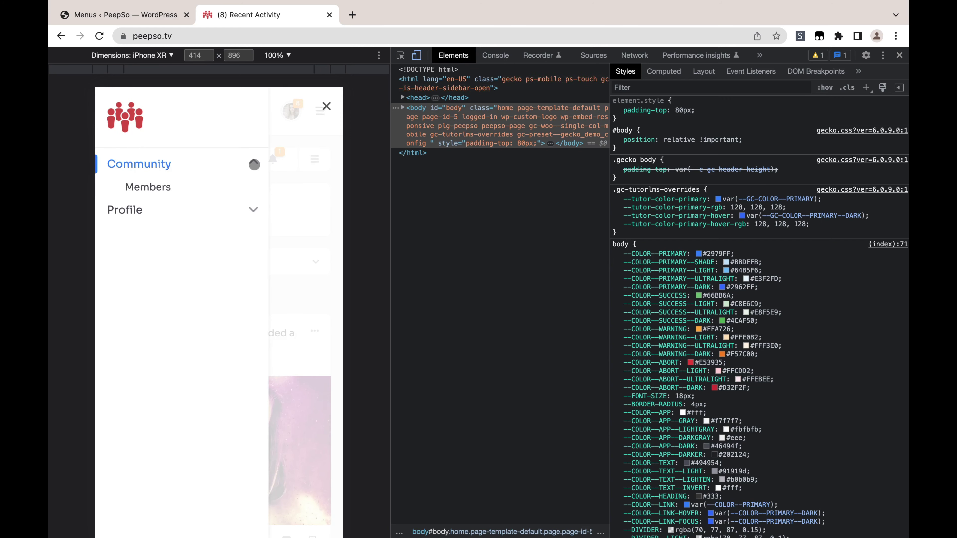
click(251, 212)
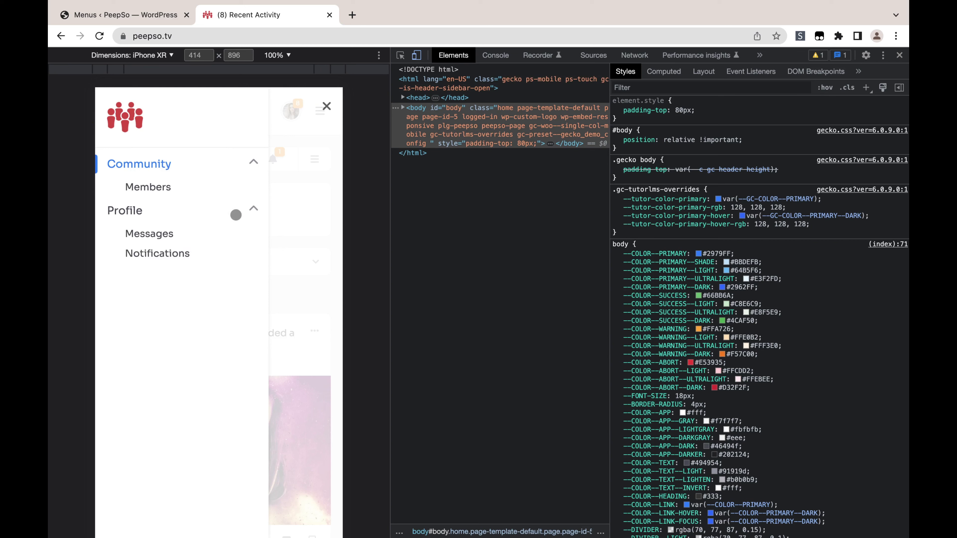
Back in the WordPress menu editor, create a new menu named Mobile Menu and assign it to the Mobile Menu display location
click(139, 16)
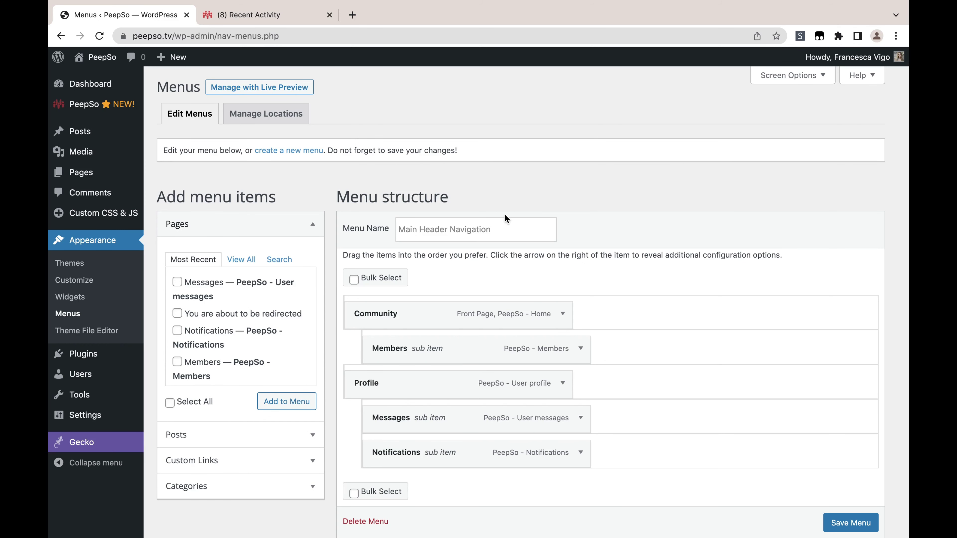
scroll(584, 206, down, 5)
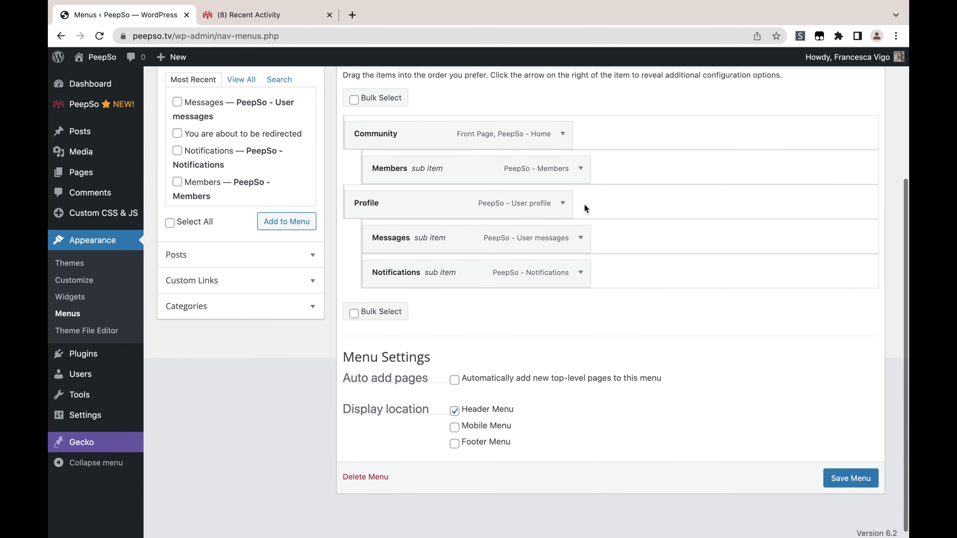
scroll(481, 317, up, 5)
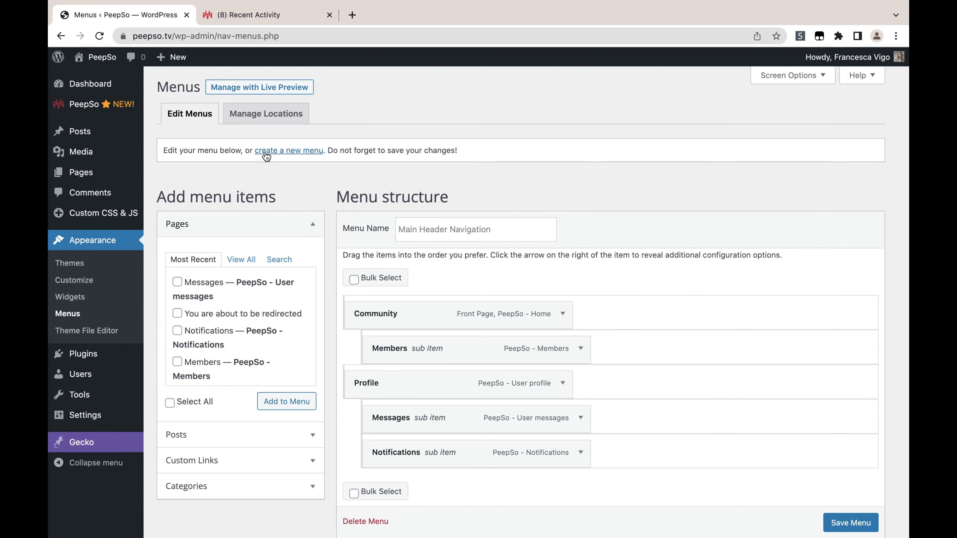
click(277, 156)
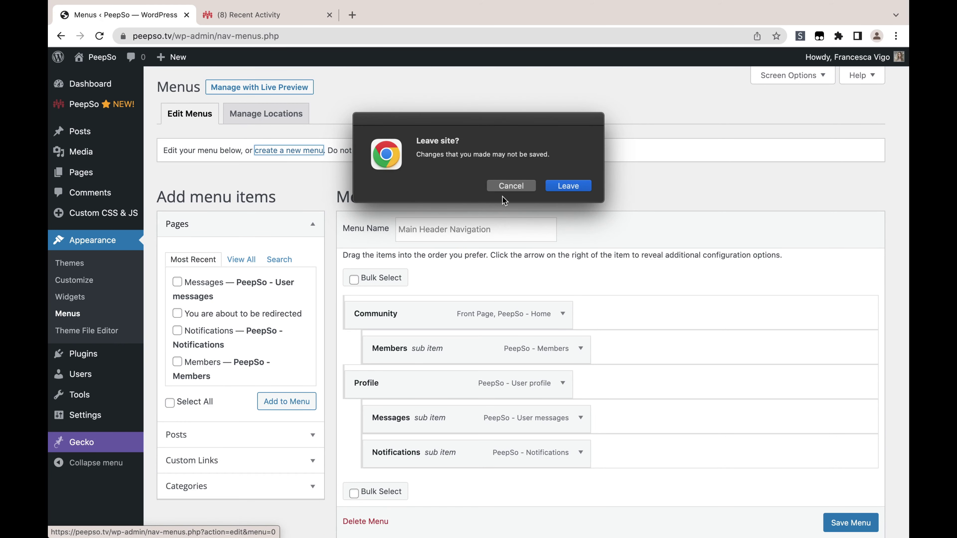
click(569, 187)
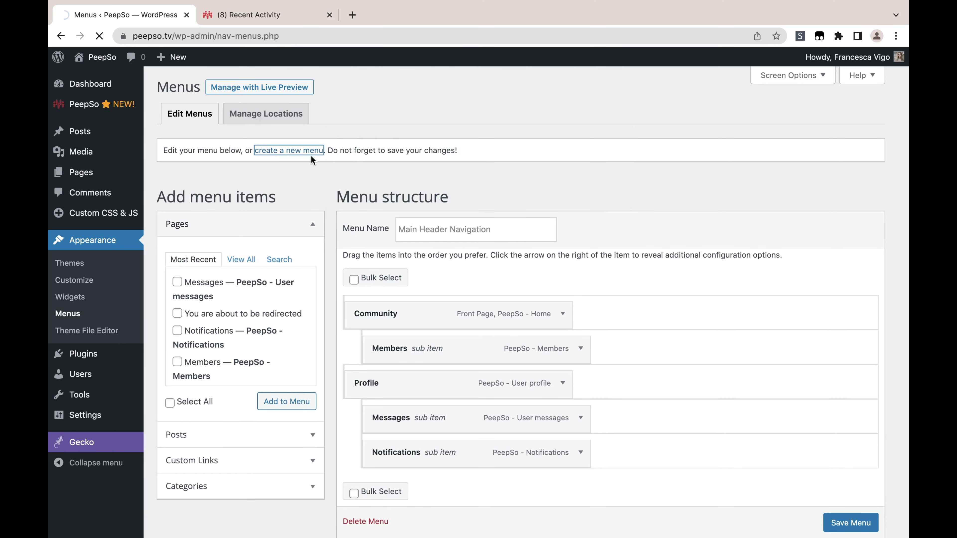
click(436, 227)
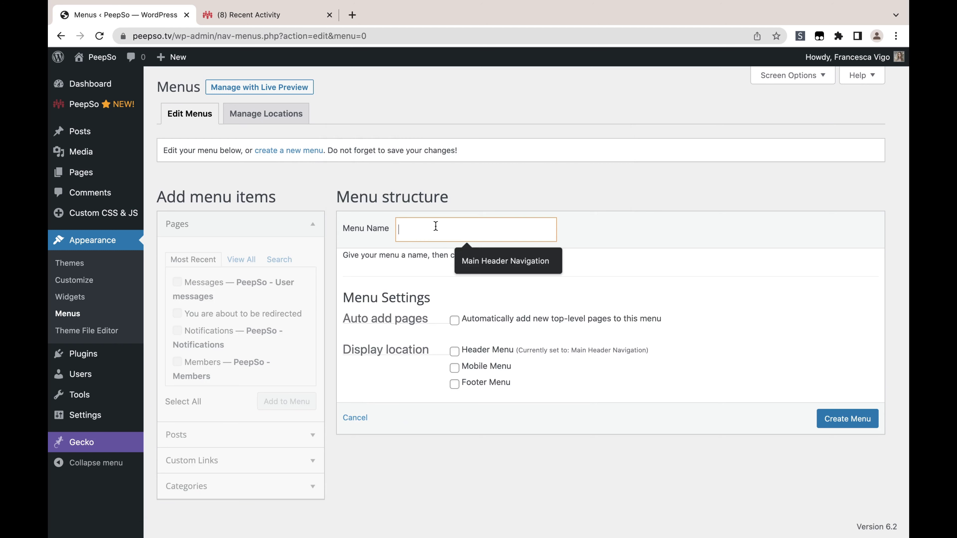
text(Mobile Menu)
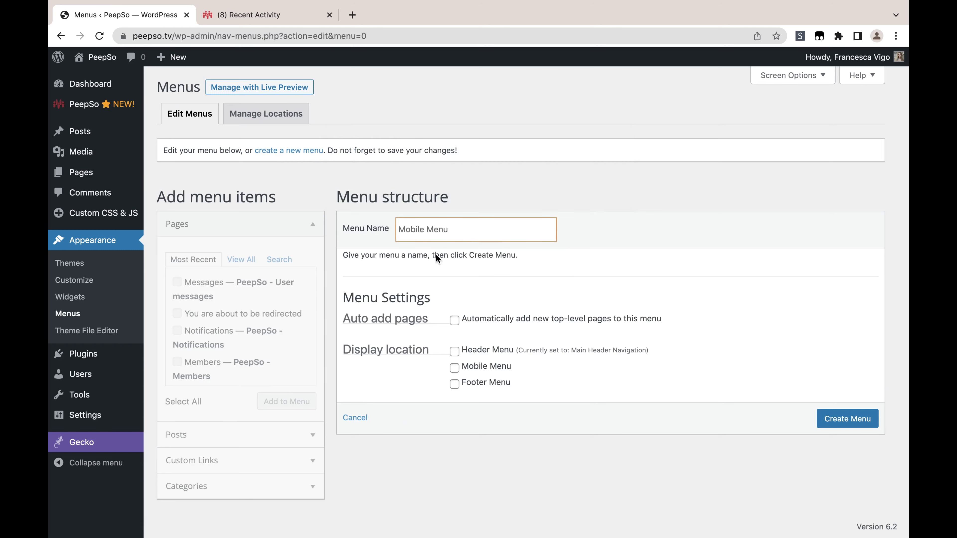
click(454, 368)
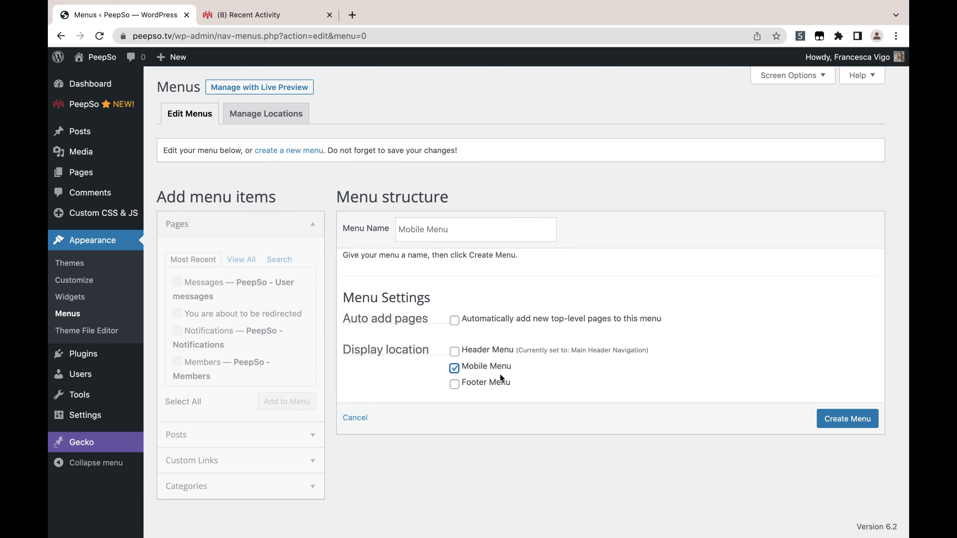
click(848, 420)
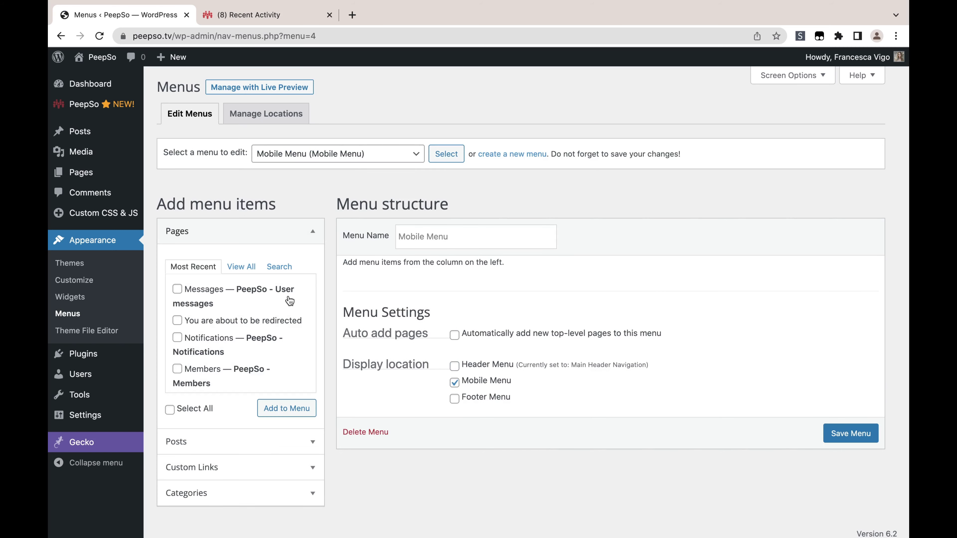
Add the Recent Activity, Members, Messages, Notifications and User Profile pages to the Mobile Menu and save it
click(232, 267)
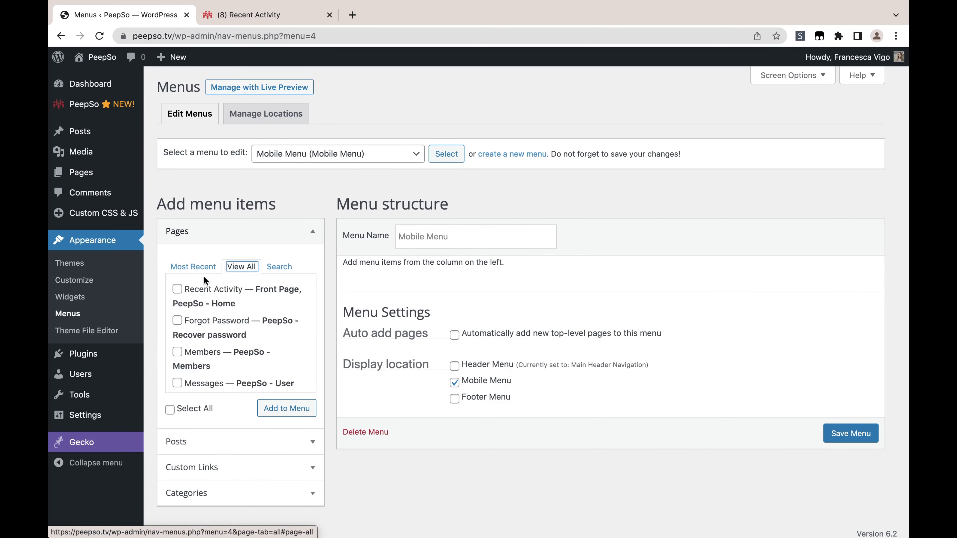
click(178, 289)
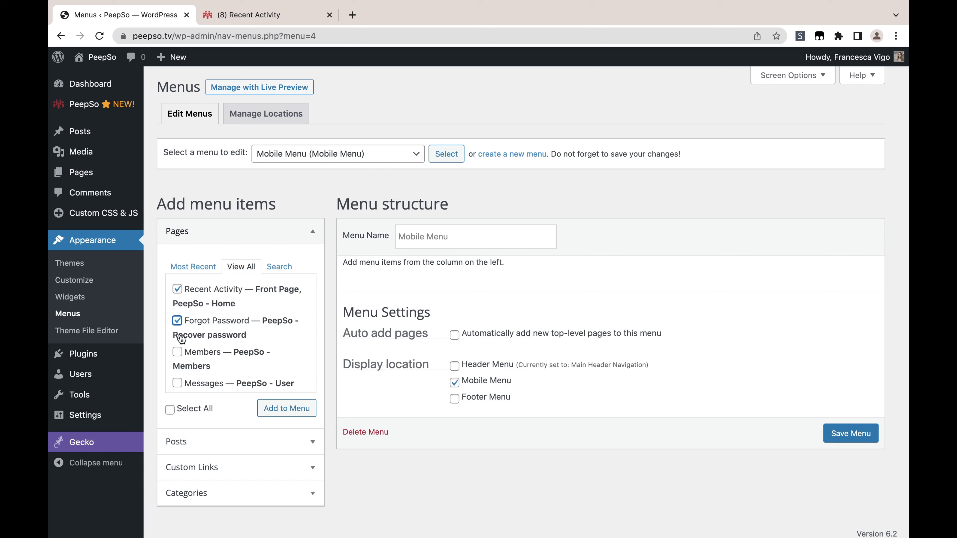
click(177, 352)
scroll(220, 345, down, 2)
click(178, 330)
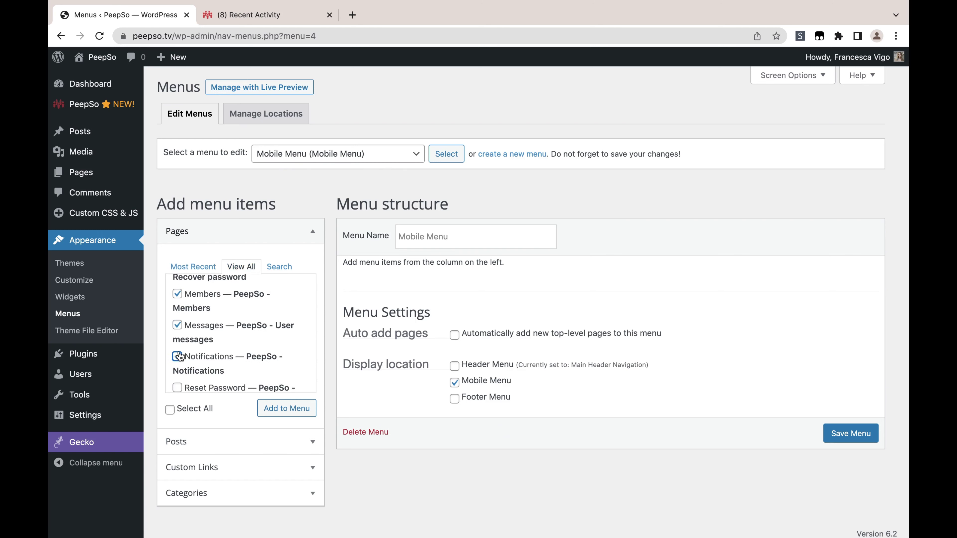
scroll(214, 352, down, 2)
scroll(196, 355, down, 1)
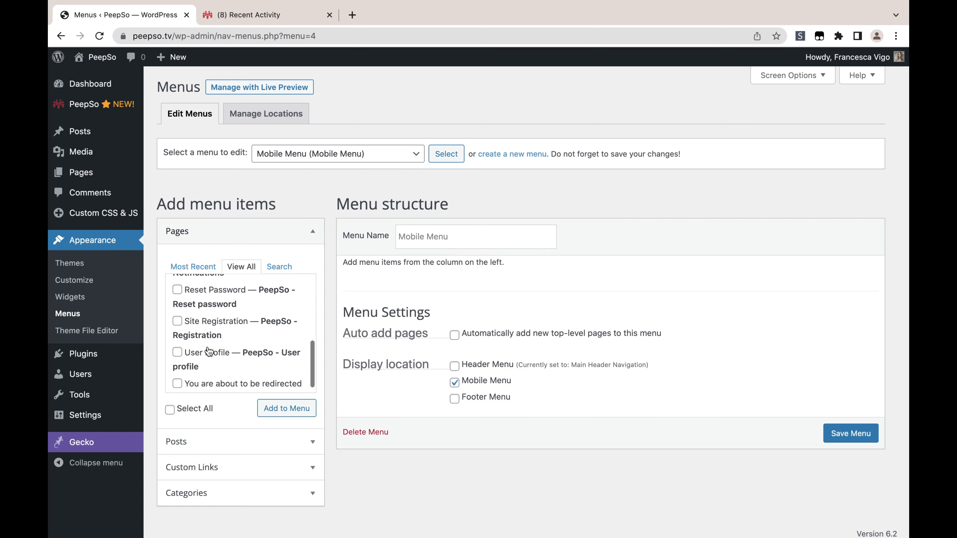
click(178, 353)
click(287, 408)
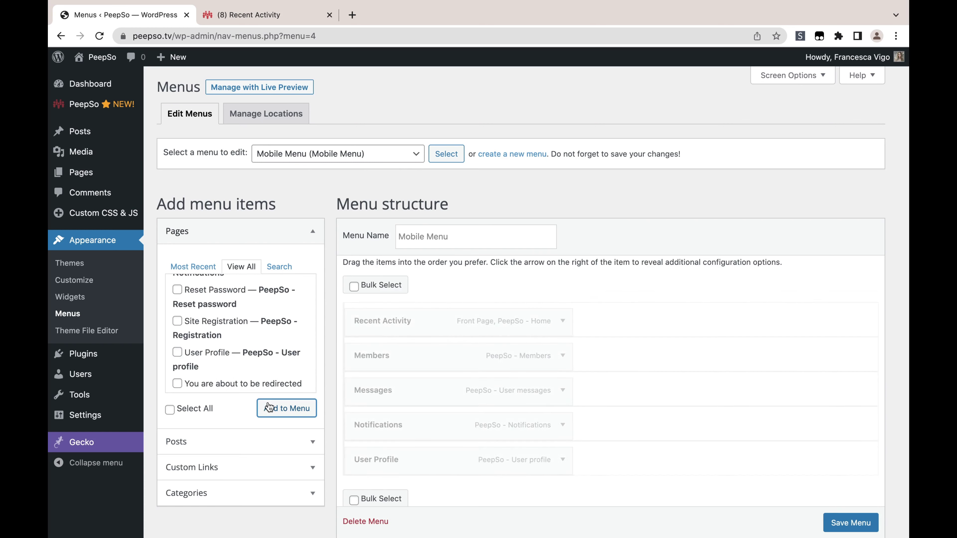
scroll(678, 357, down, 3)
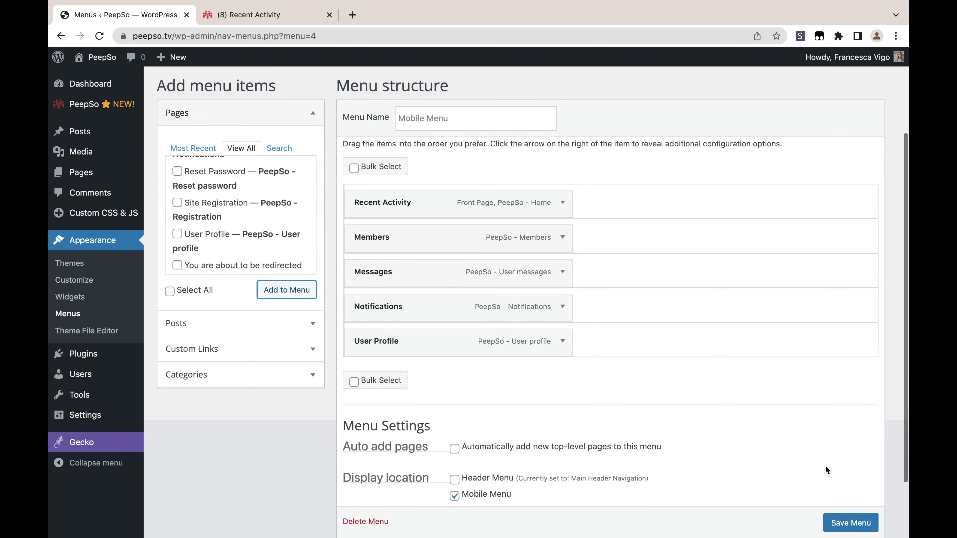
click(846, 524)
scroll(846, 526, down, 1)
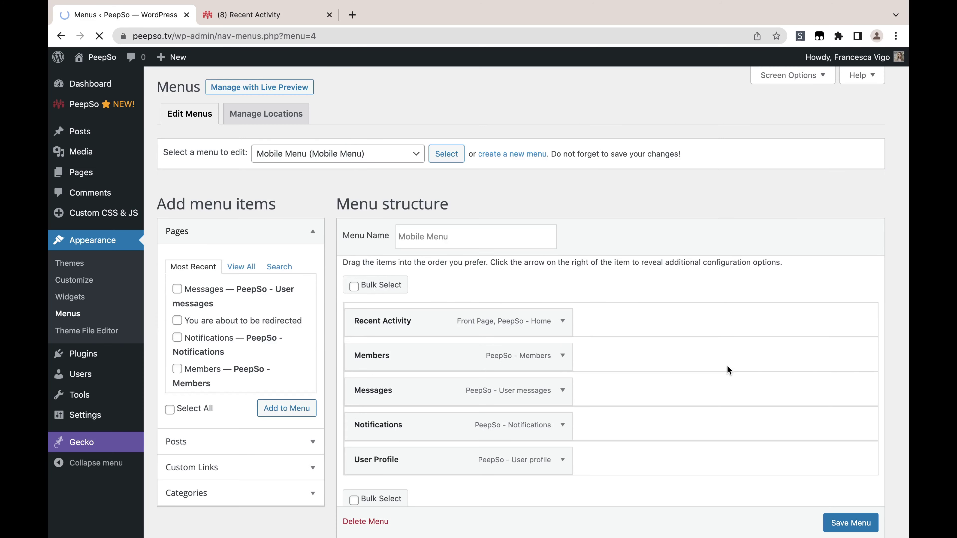
Reload the community site's iPhone XR preview, check the items in its mobile navigation, and close the navigation
click(252, 21)
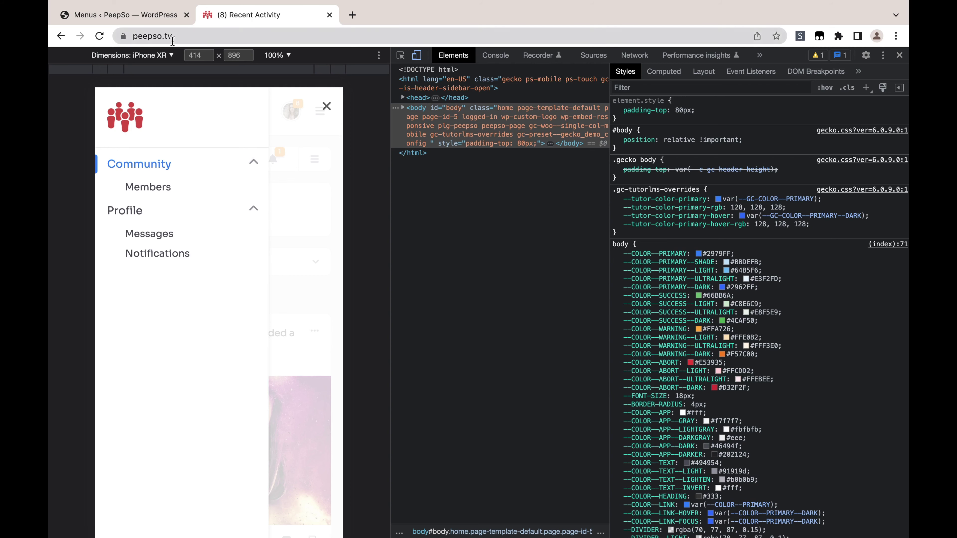
click(100, 36)
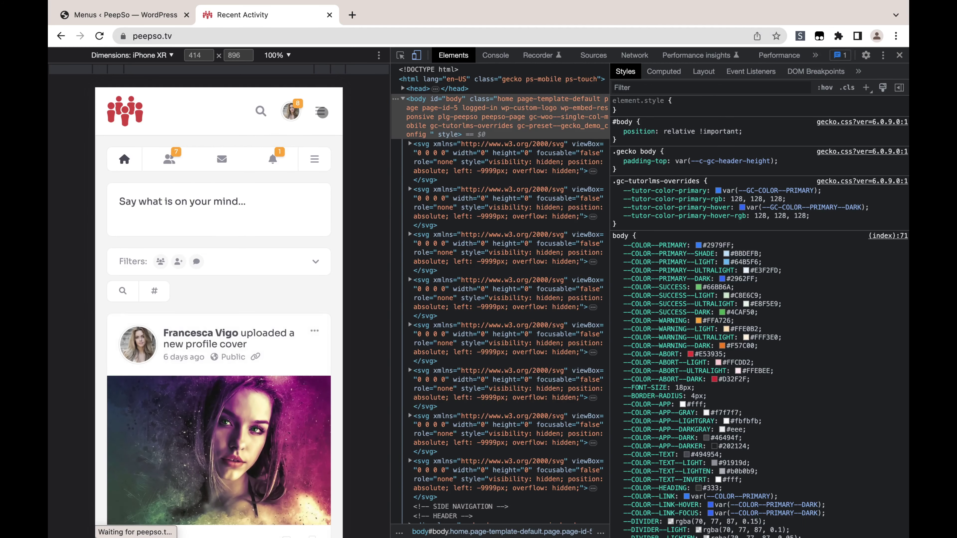
click(318, 112)
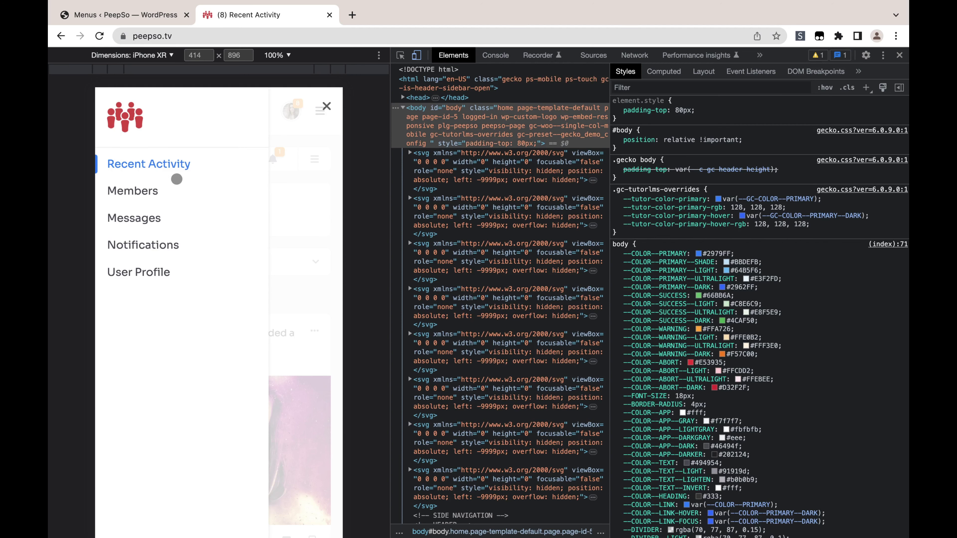
click(327, 106)
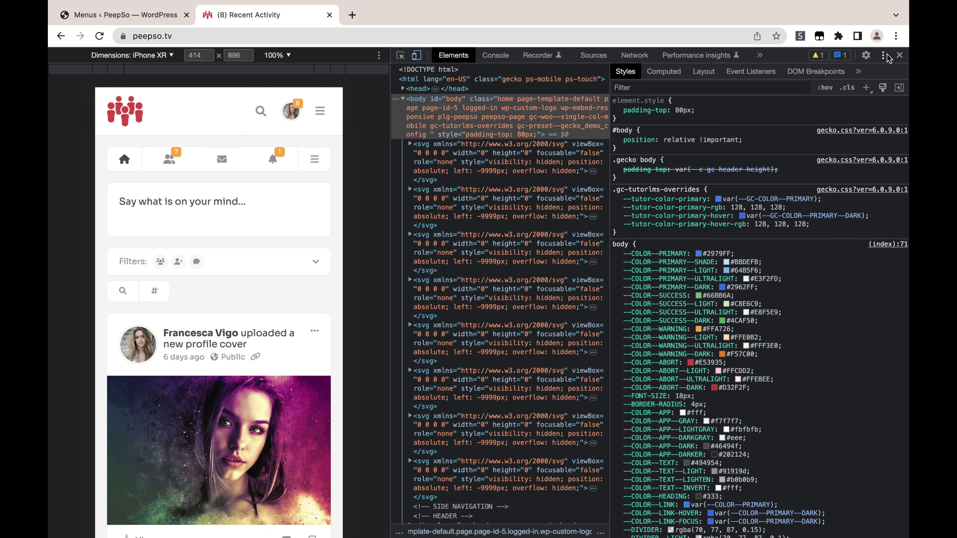
Close the developer tools and check the Community and Profile items of the header navigation in the desktop view
click(899, 55)
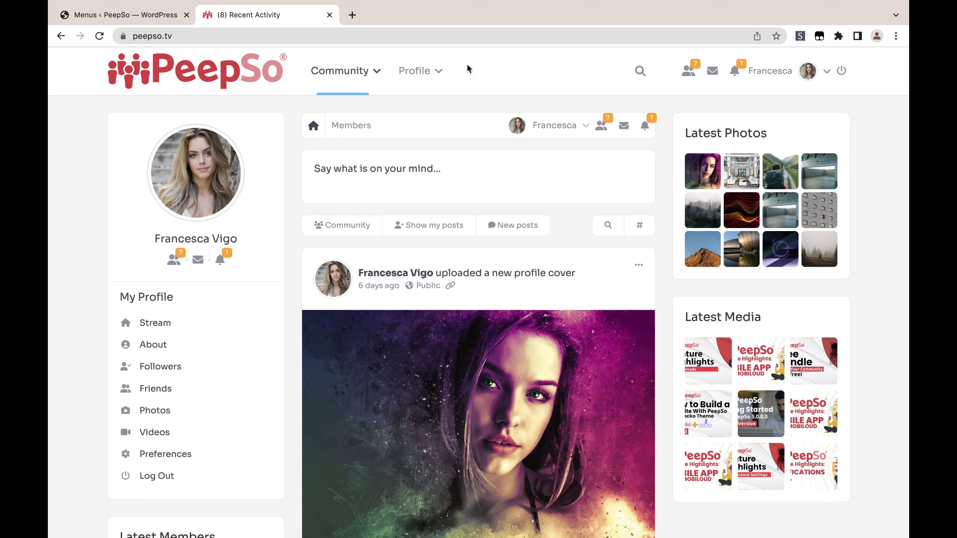
mouse_move(415, 70)
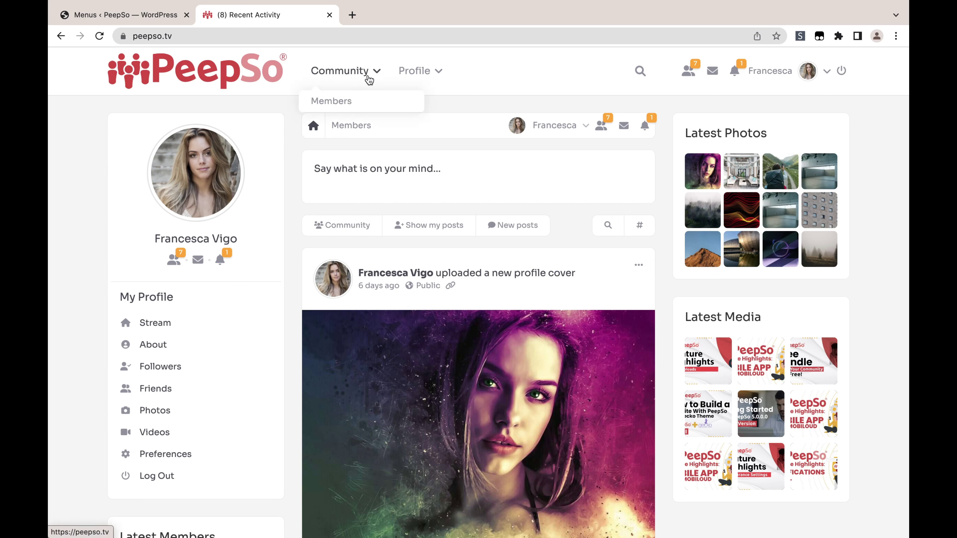
mouse_move(349, 86)
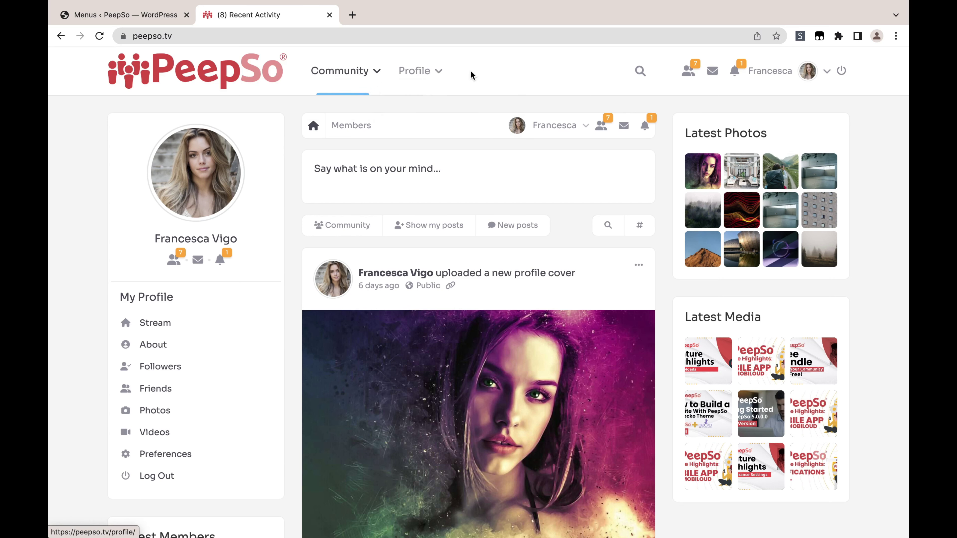
Inspect the page again in the iPhone XR preview and open the mobile navigation to compare it with the desktop header
right_click(86, 121)
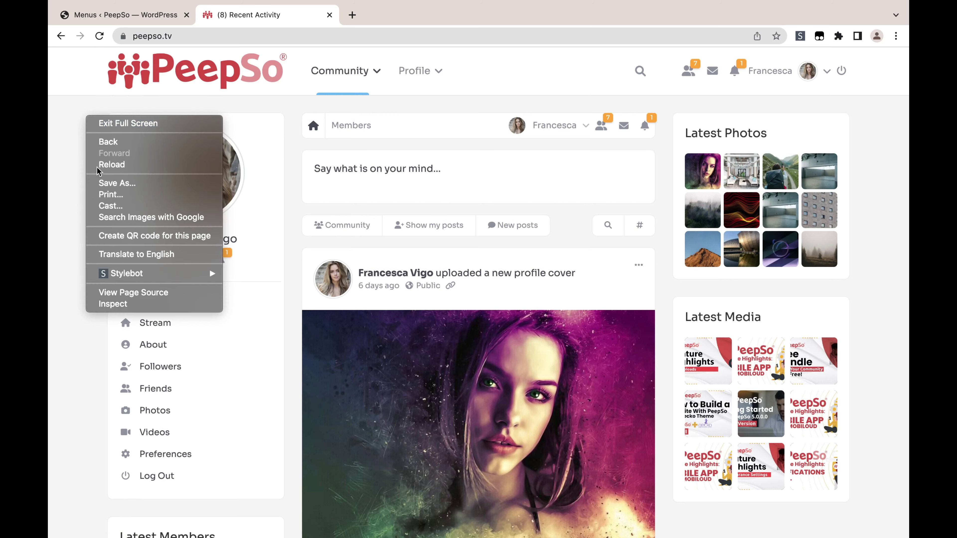
click(125, 301)
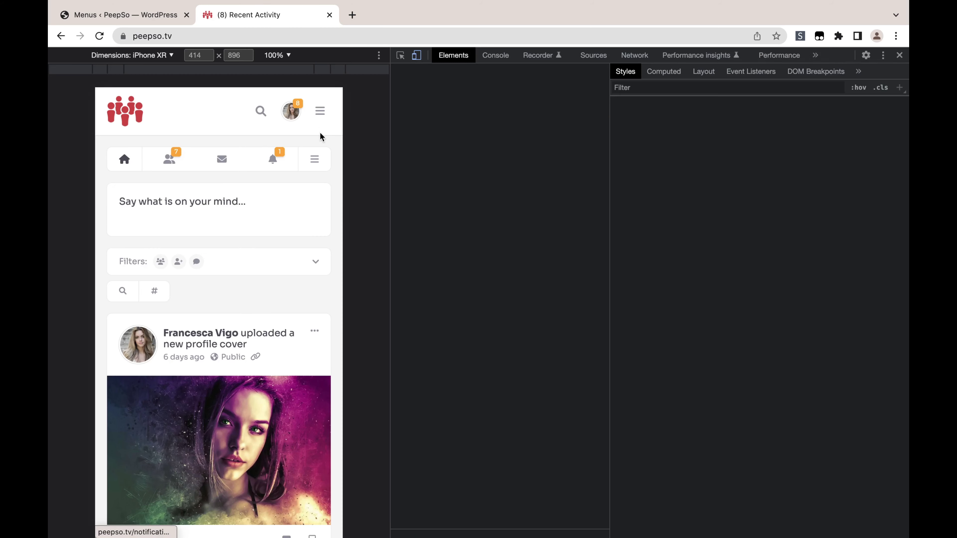
click(321, 113)
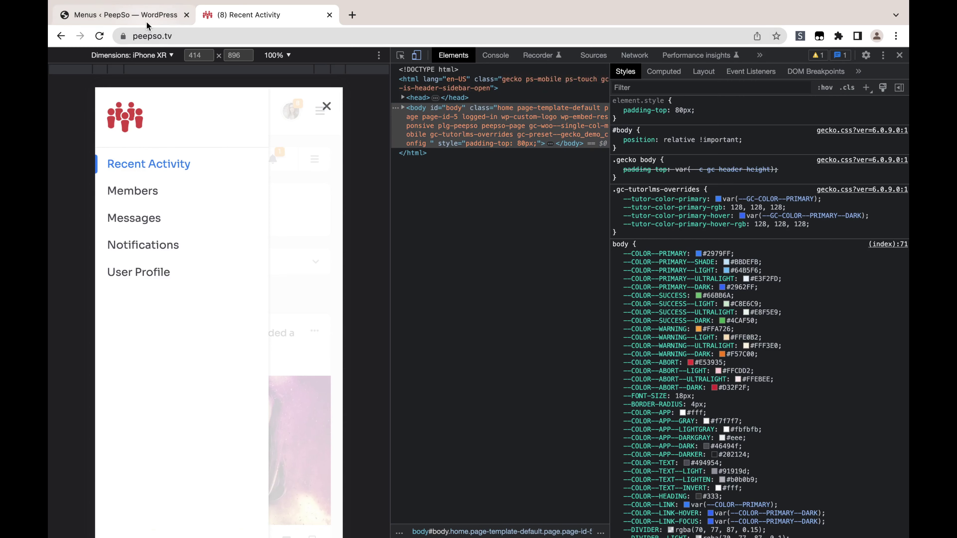
Return to the WordPress menu editor and create a new menu named Footer menu, assigned to the Footer Menu display location
click(161, 23)
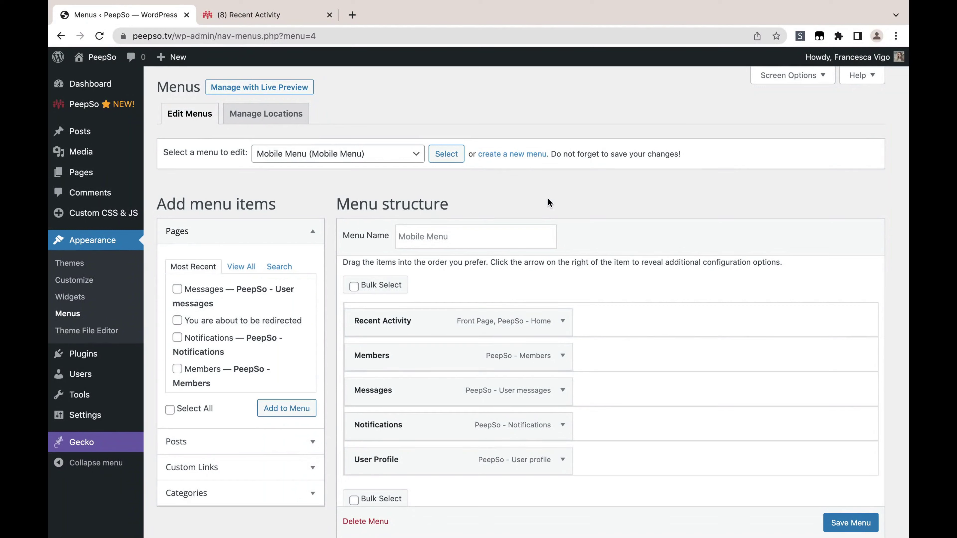
click(518, 157)
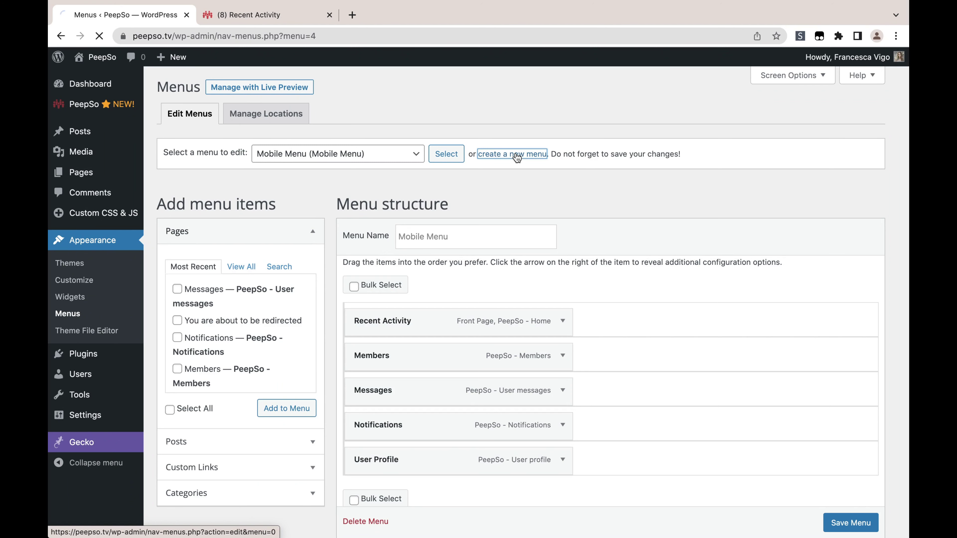
click(410, 238)
text(Footer menu)
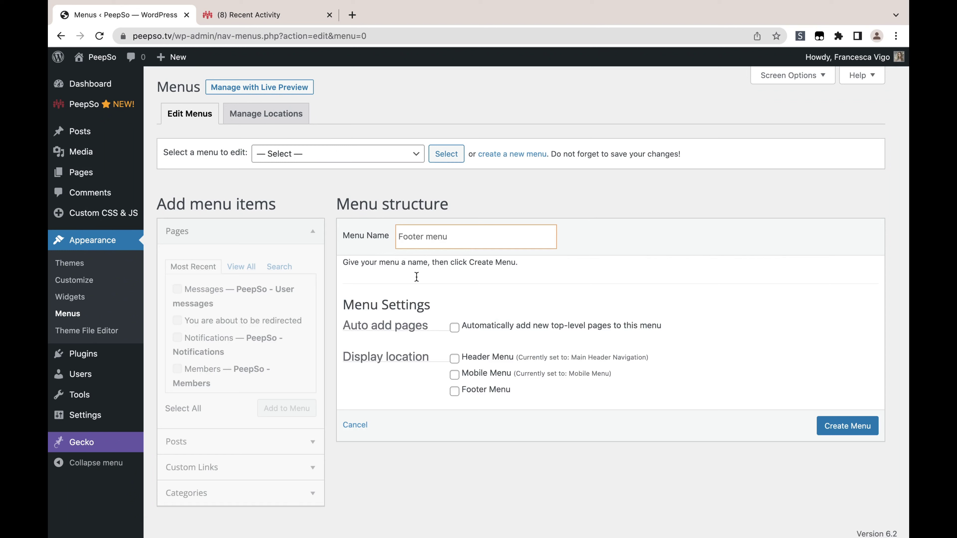
click(454, 392)
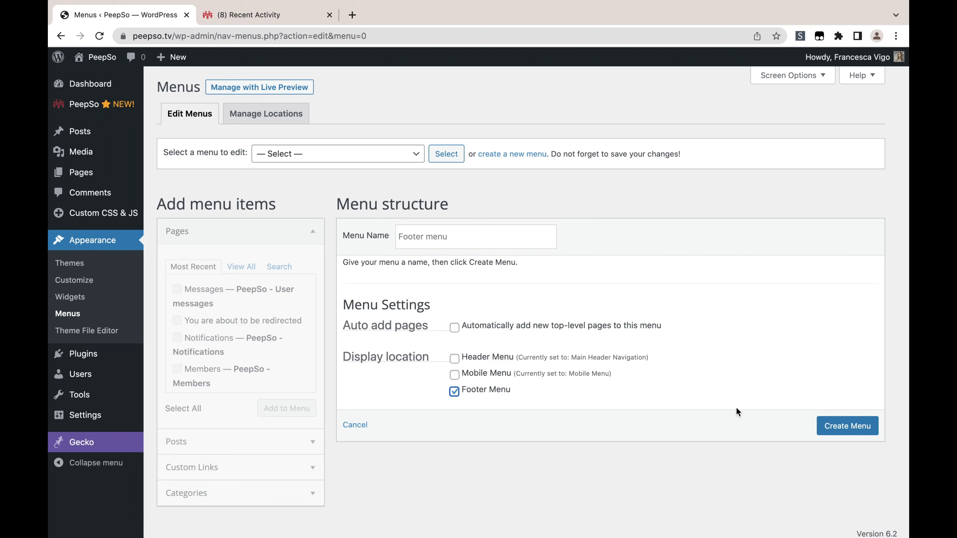
click(846, 430)
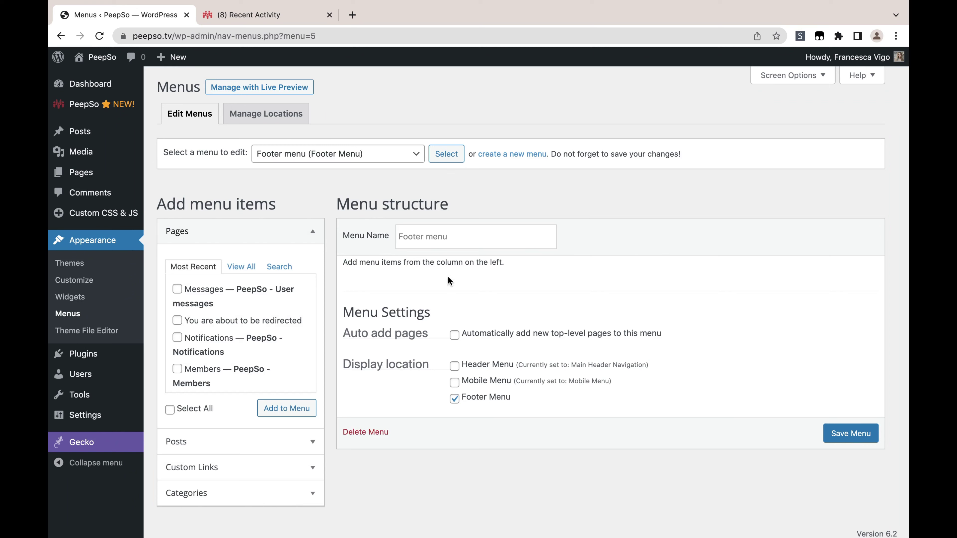
Add the Recent Activity, Members, Messages, Notifications and User Profile pages to the Footer menu and save the menu
click(243, 267)
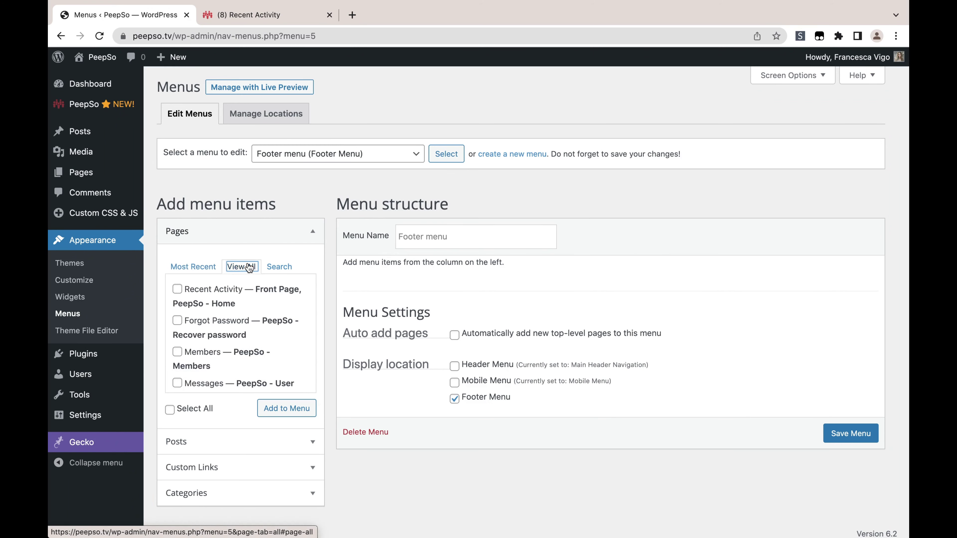
click(178, 289)
click(178, 352)
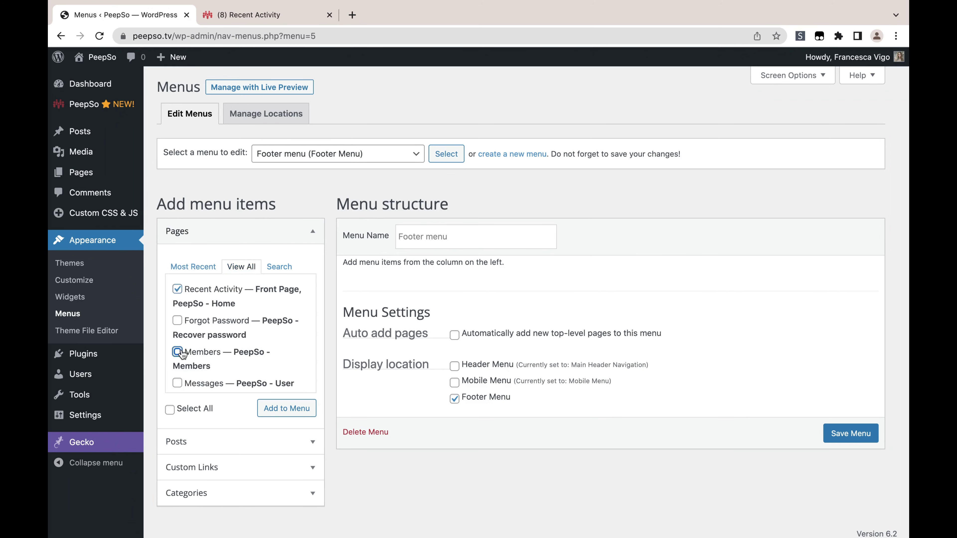
scroll(225, 350, down, 2)
click(177, 309)
click(177, 340)
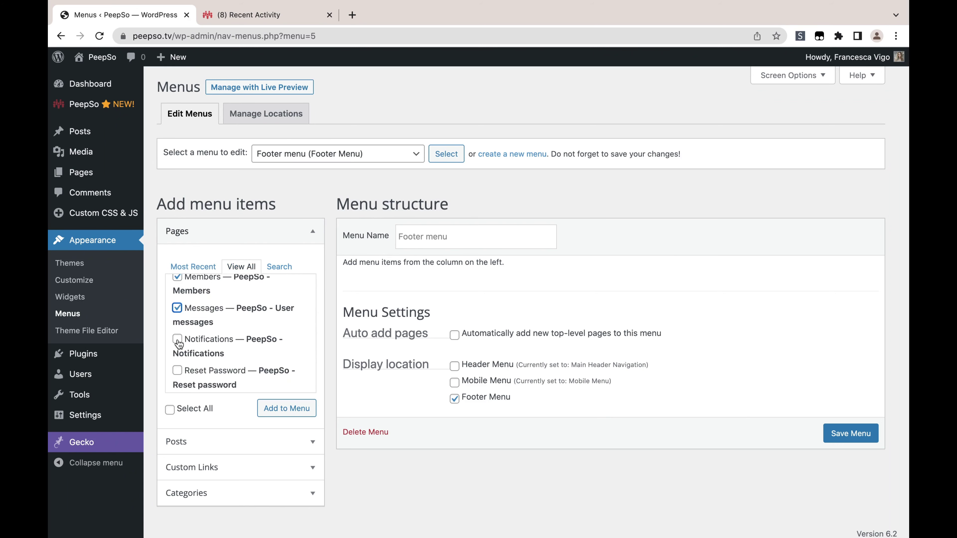
scroll(181, 358, down, 3)
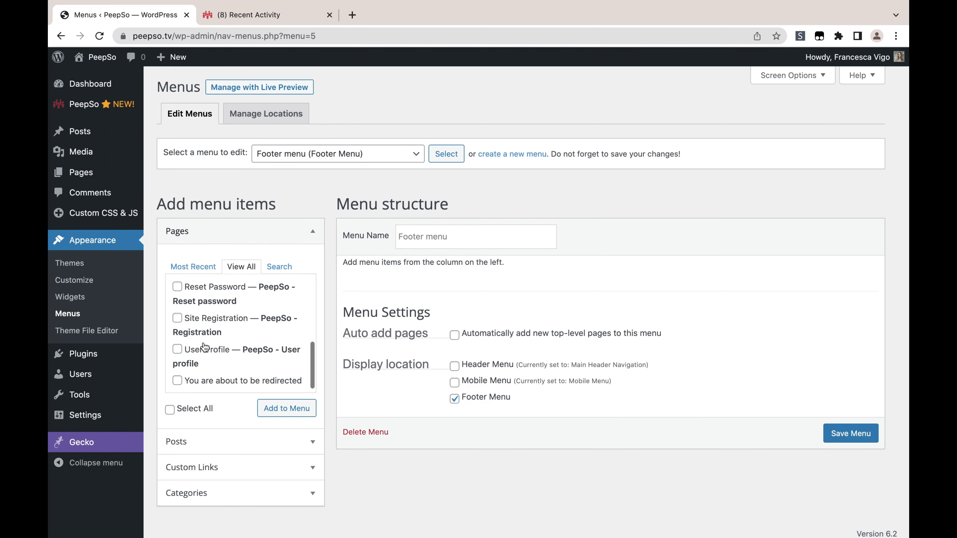
click(177, 350)
click(277, 408)
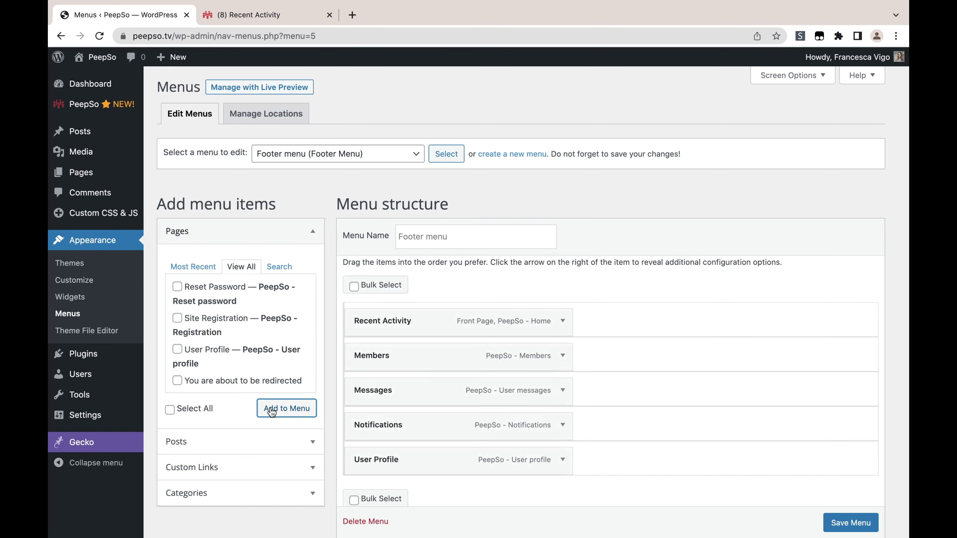
scroll(759, 378, down, 4)
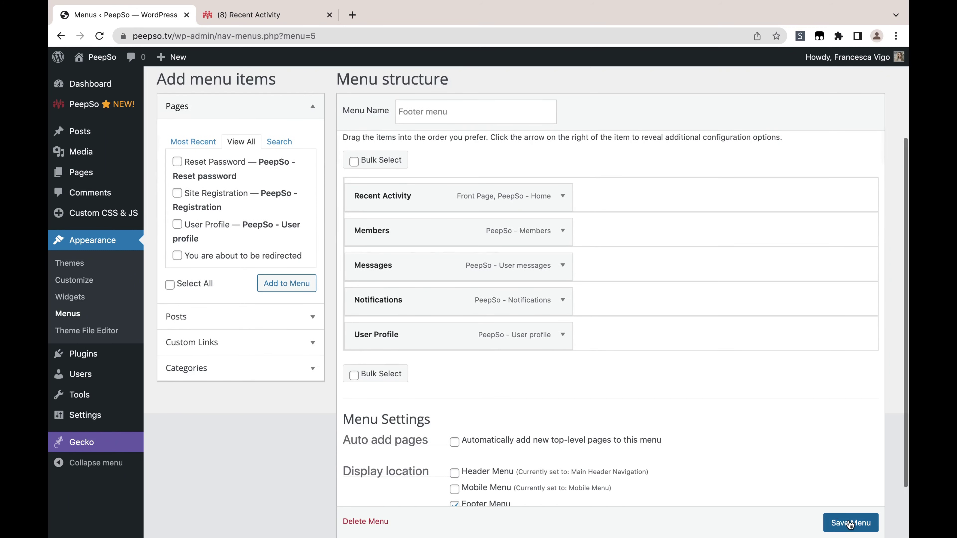
click(849, 523)
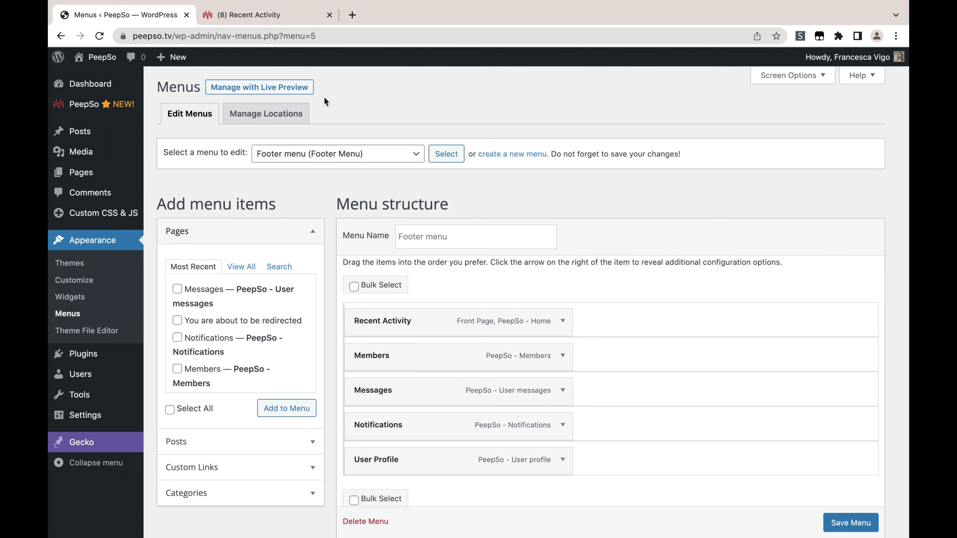
Open the community site in a fresh browser tab, close the old one, and check the header's Profile and Community submenus
mouse_move(100, 59)
right_click(118, 94)
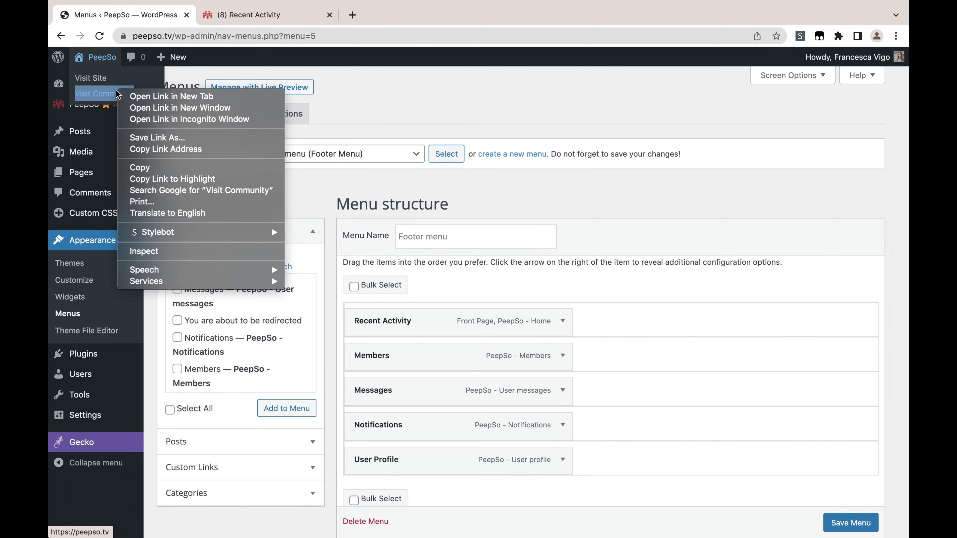
click(151, 94)
click(329, 15)
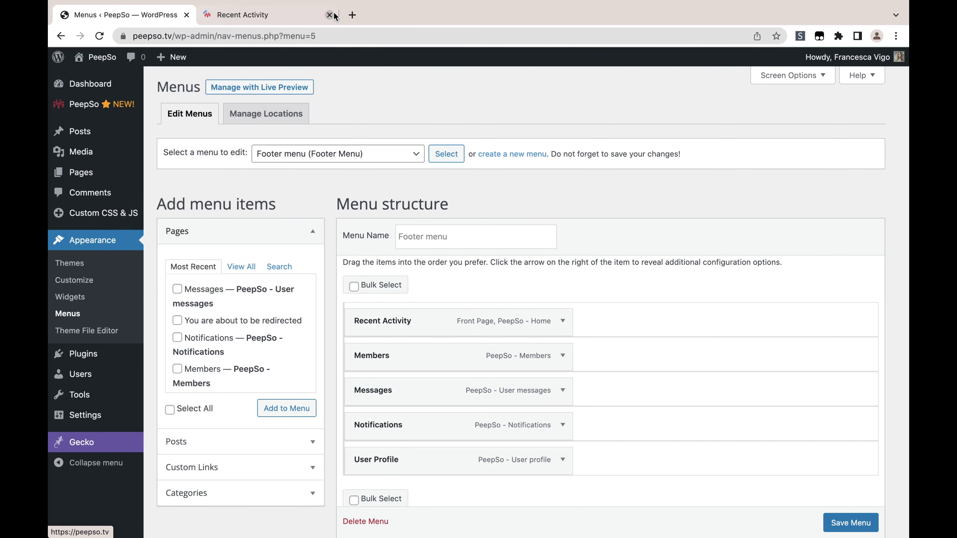
click(296, 16)
mouse_move(411, 78)
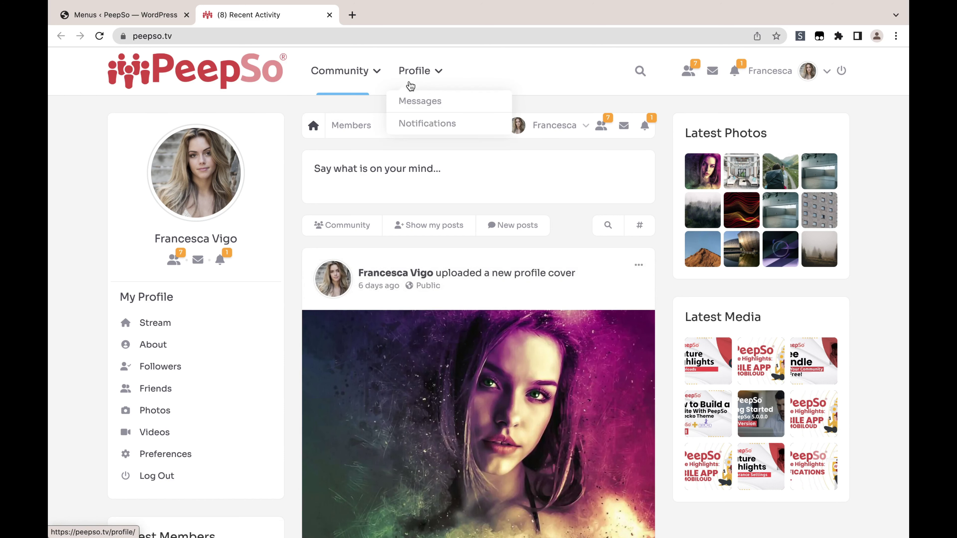
mouse_move(342, 76)
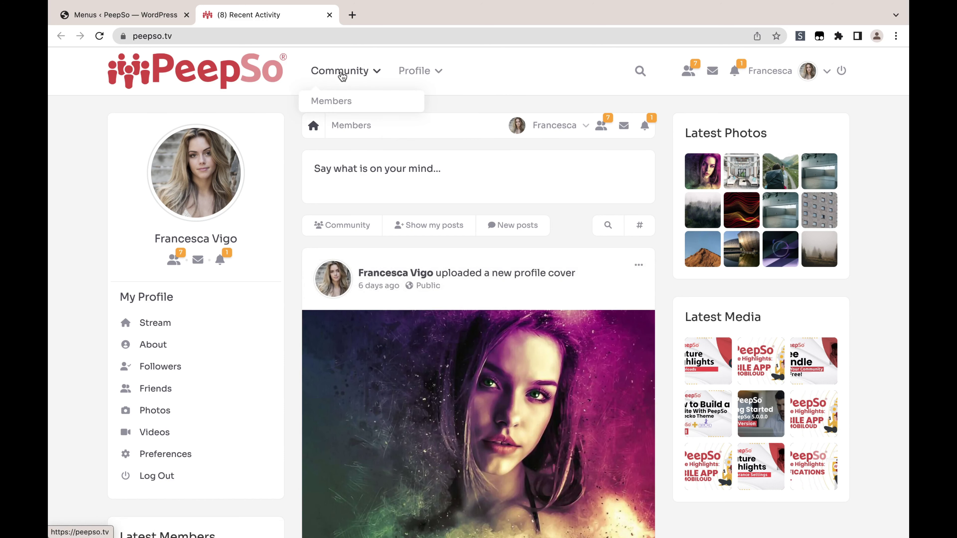
Open the Members page from the Community submenu and examine the footer navigation links at the end of the page
click(353, 102)
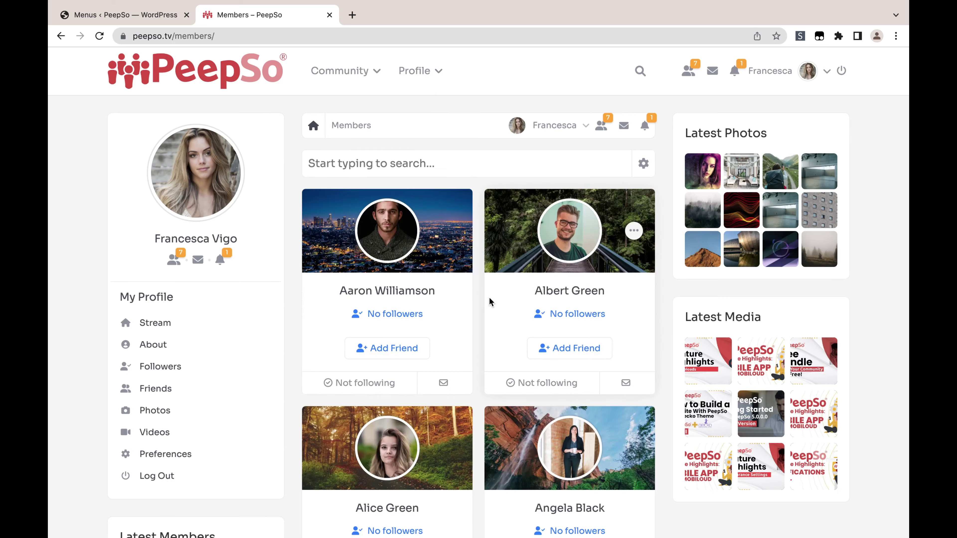
scroll(490, 299, down, 20)
scroll(492, 301, down, 15)
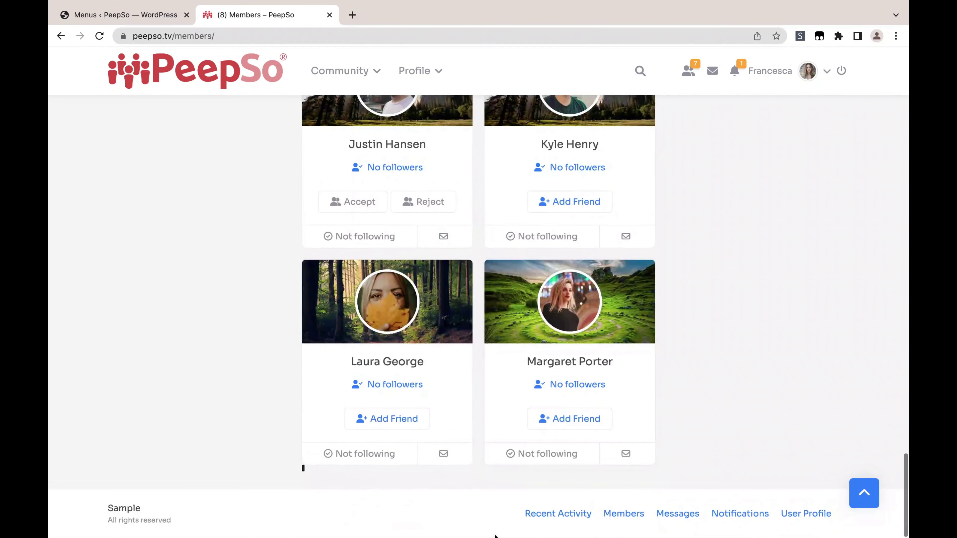
scroll(675, 468, down, 10)
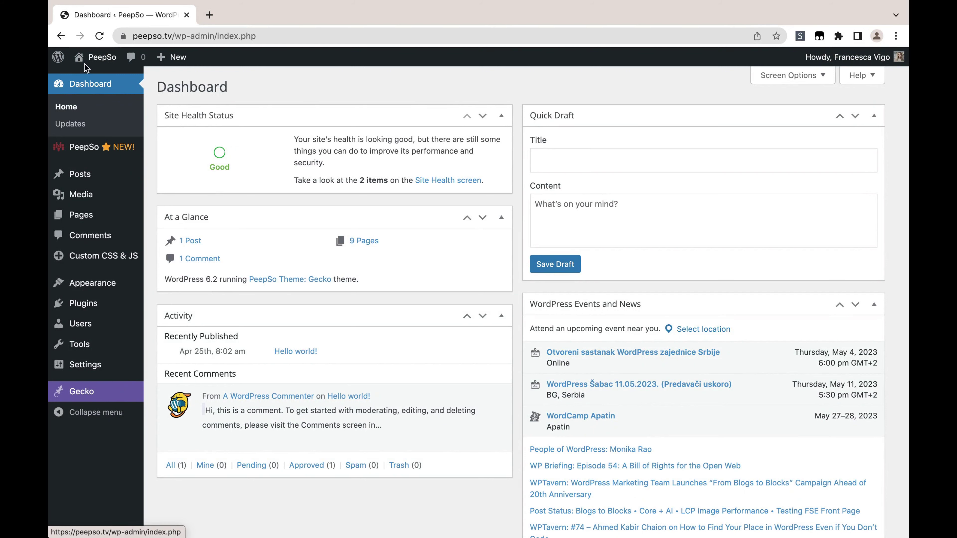
Open the community site in a new tab from the WordPress dashboard and examine its header without a user bar
mouse_move(93, 60)
right_click(110, 94)
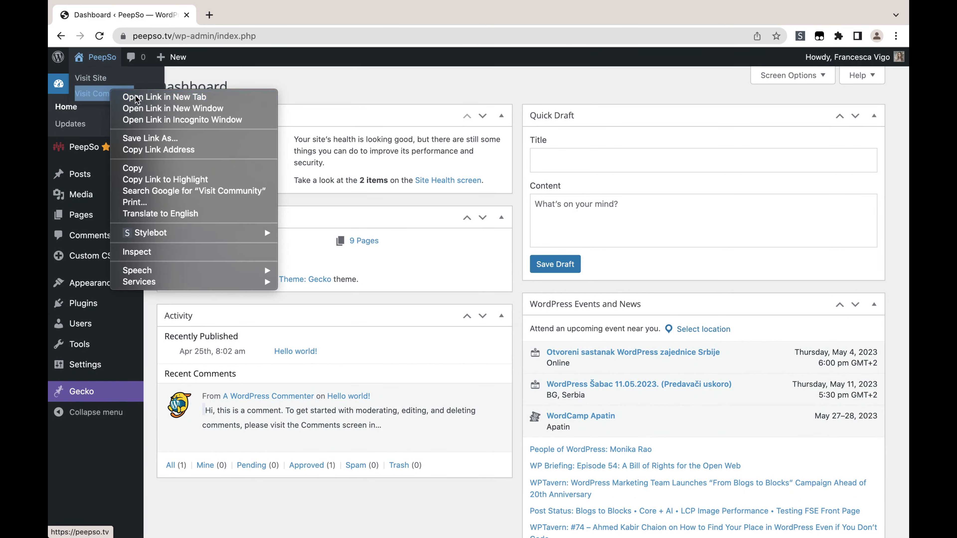
click(164, 97)
click(247, 15)
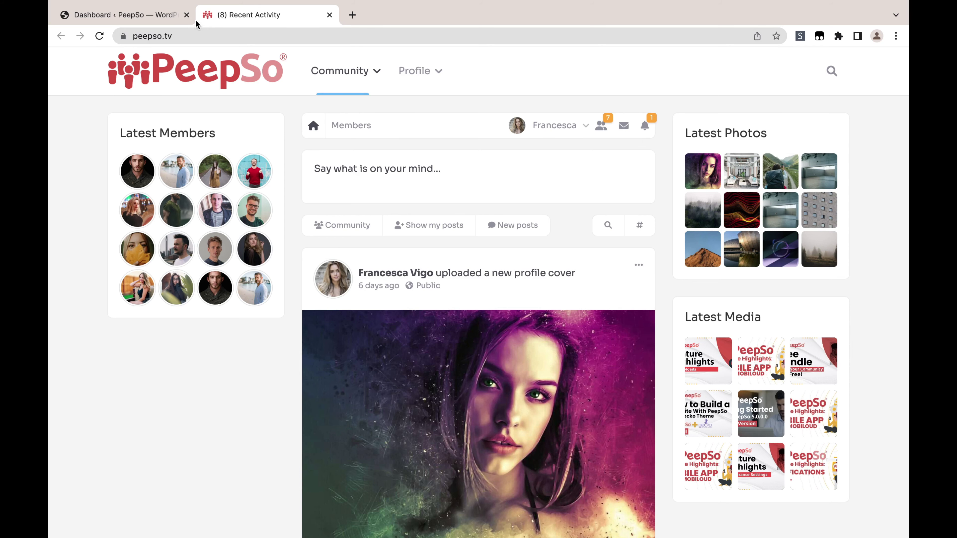
Return to the WordPress dashboard, add a PeepSo UserBar widget to the Header widget area, and save the widgets
click(177, 16)
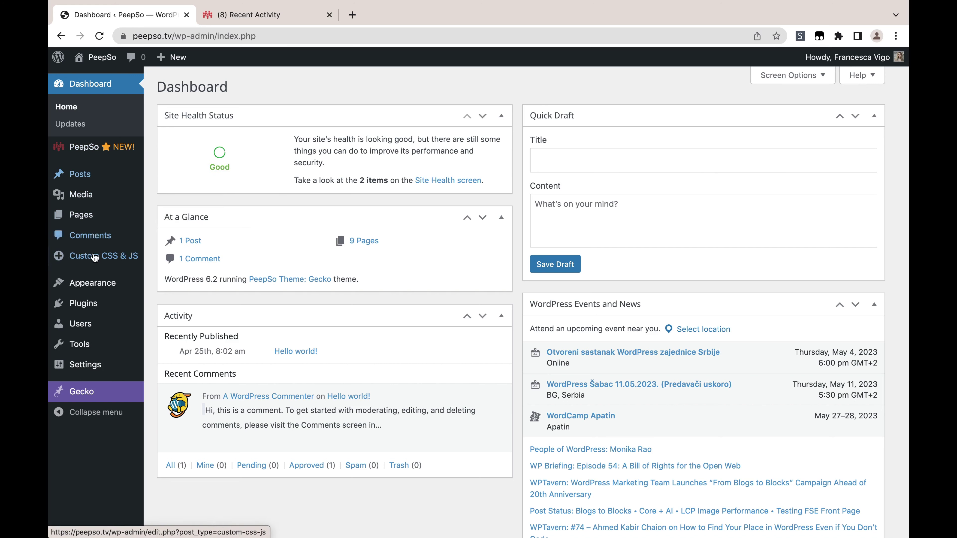
mouse_move(94, 283)
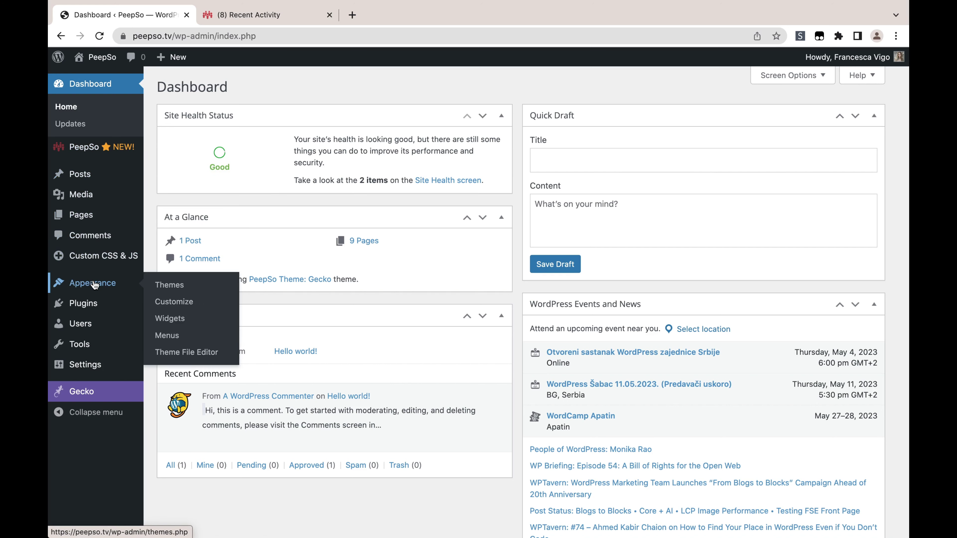
click(173, 323)
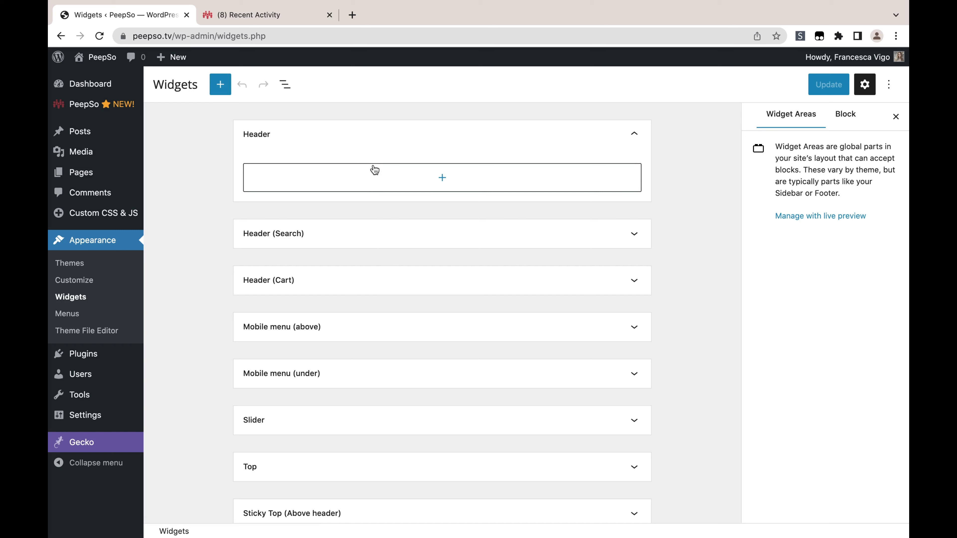
click(442, 178)
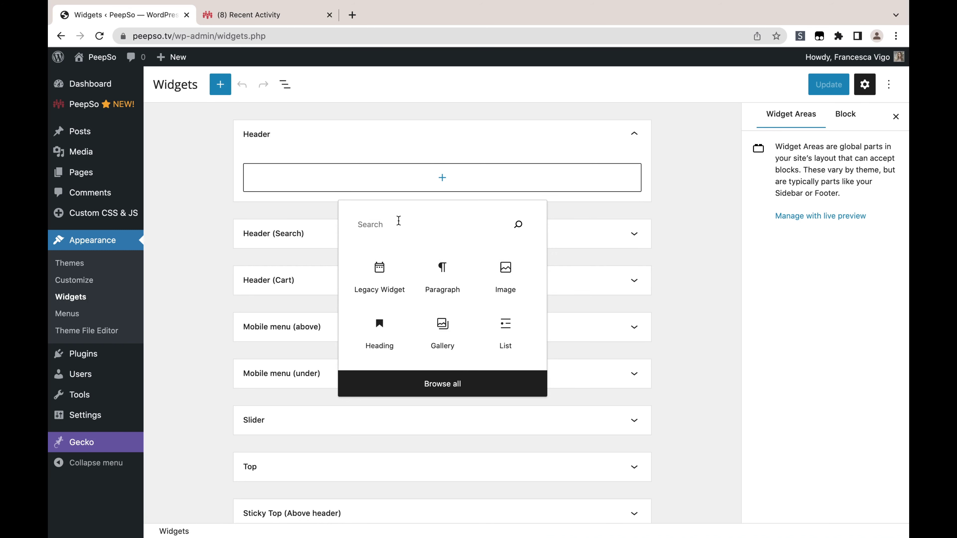
text(userbar)
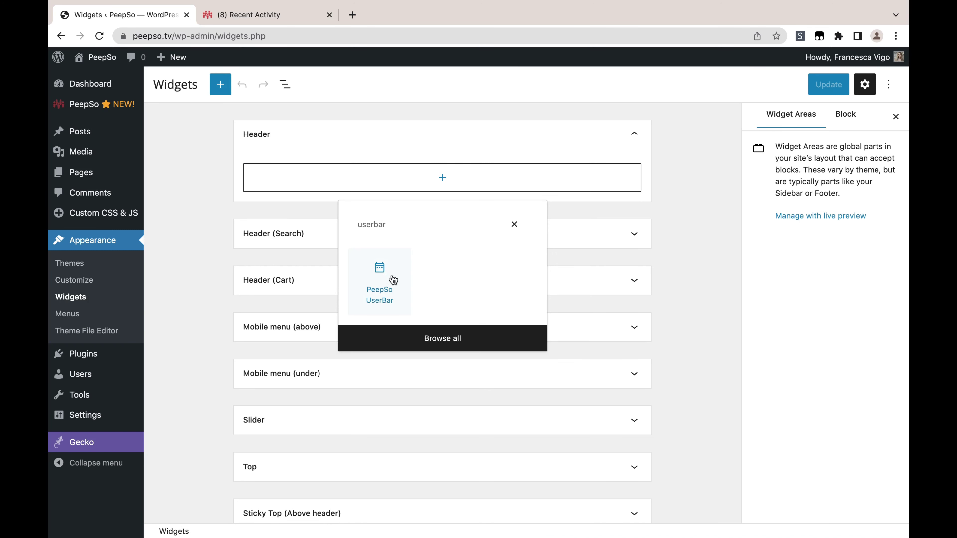
click(379, 273)
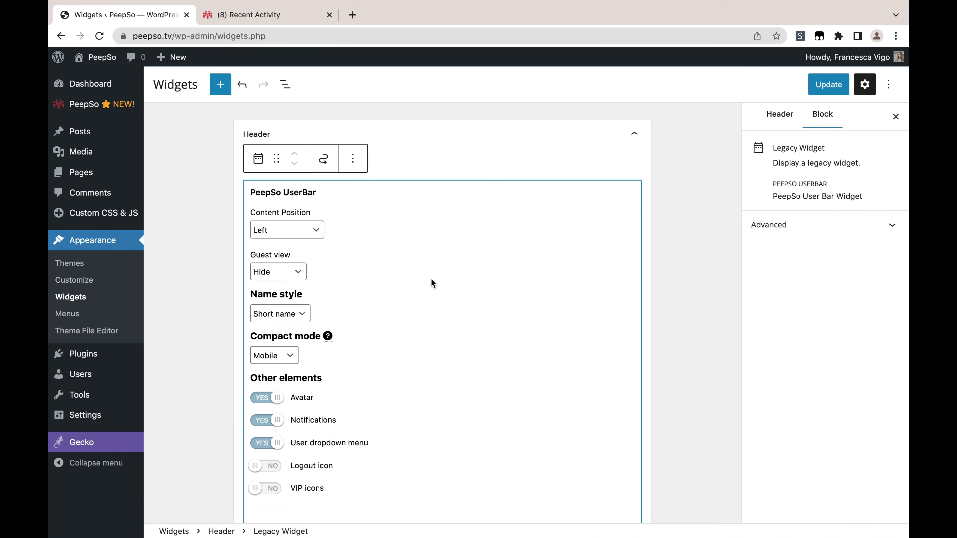
click(829, 84)
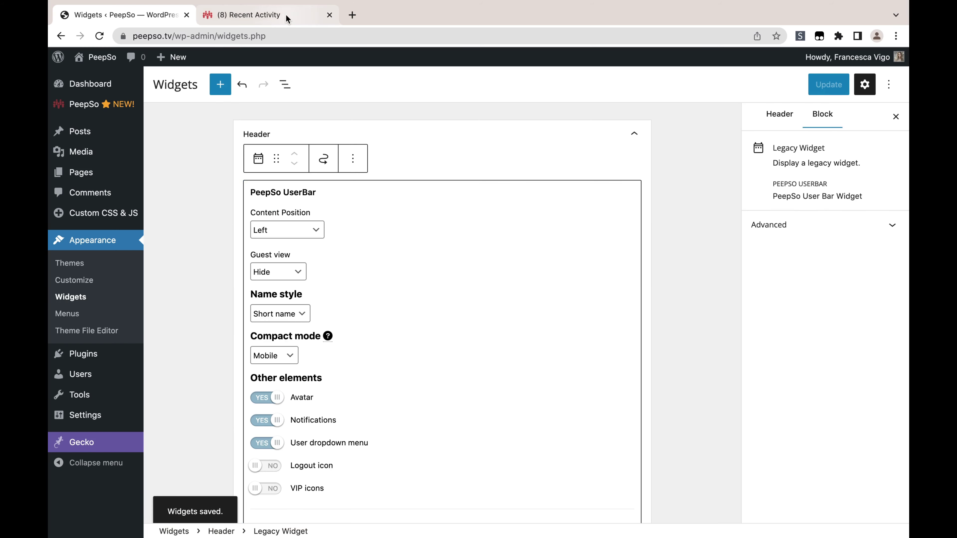
Reload the community site and check the user bar in the header, including its user dropdown menu
click(287, 17)
click(98, 36)
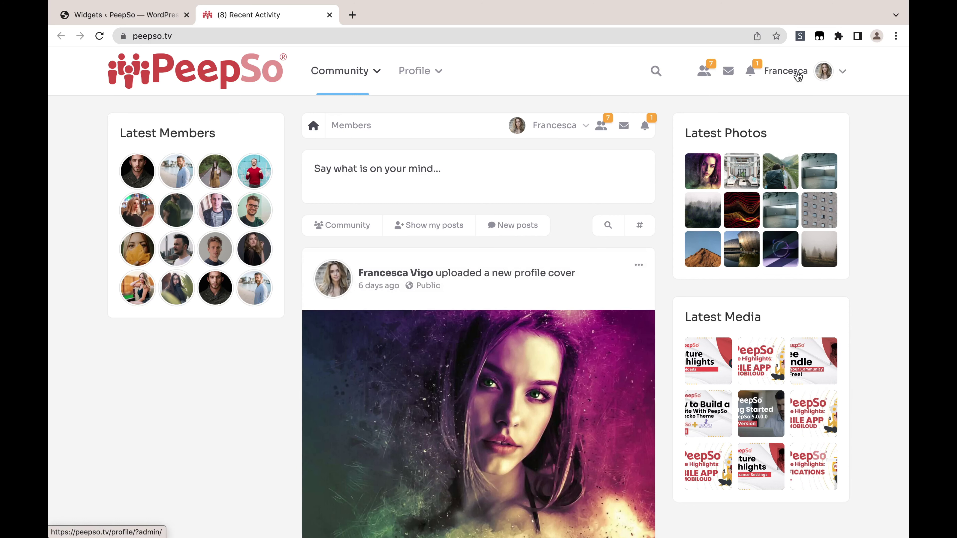
click(843, 73)
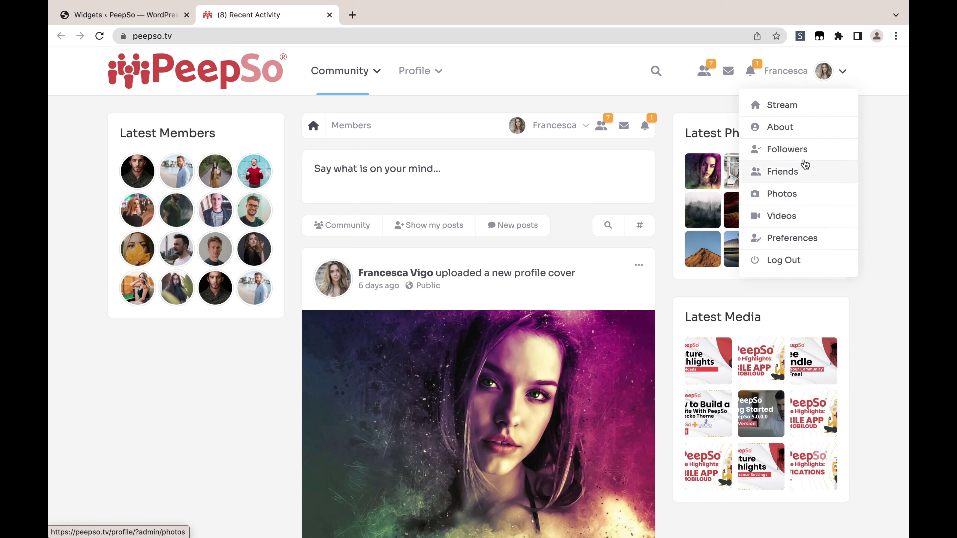
mouse_move(414, 95)
Review the UserBar widget's Content Position options in the widget editor, then compare them with the user bar on the site
click(153, 17)
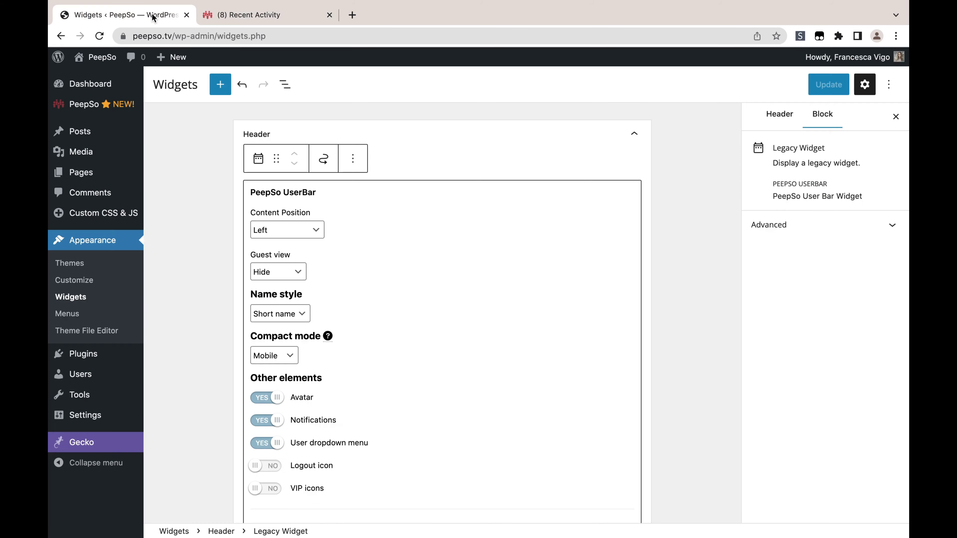
click(317, 231)
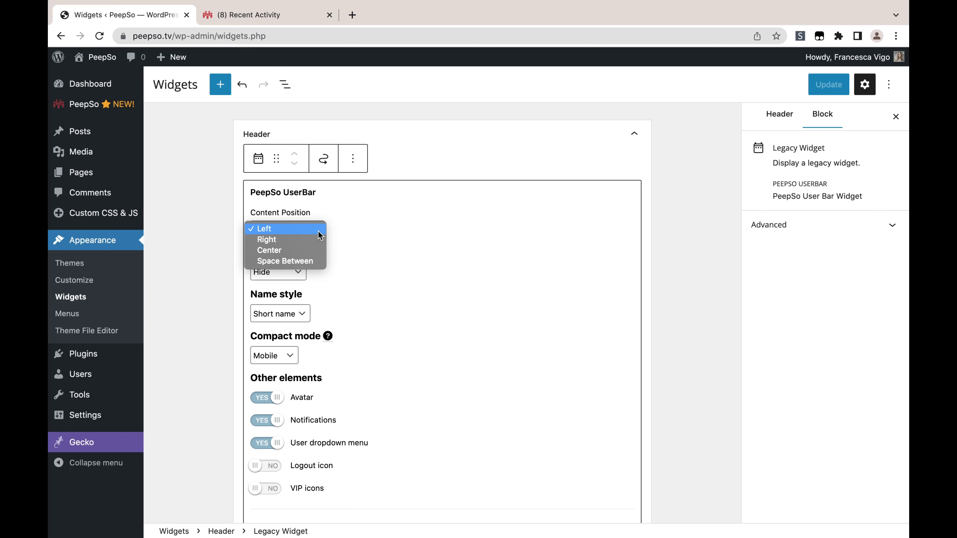
click(382, 245)
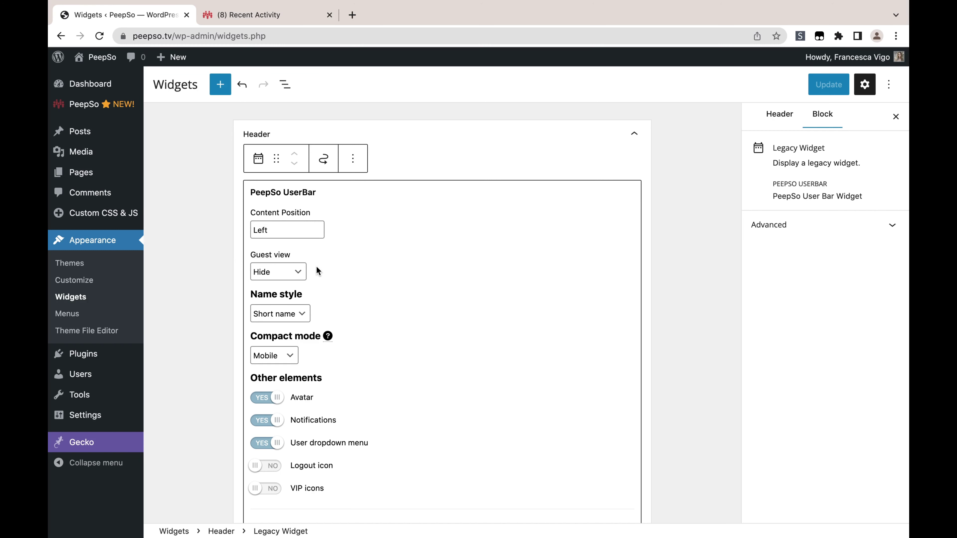
click(258, 15)
mouse_move(441, 66)
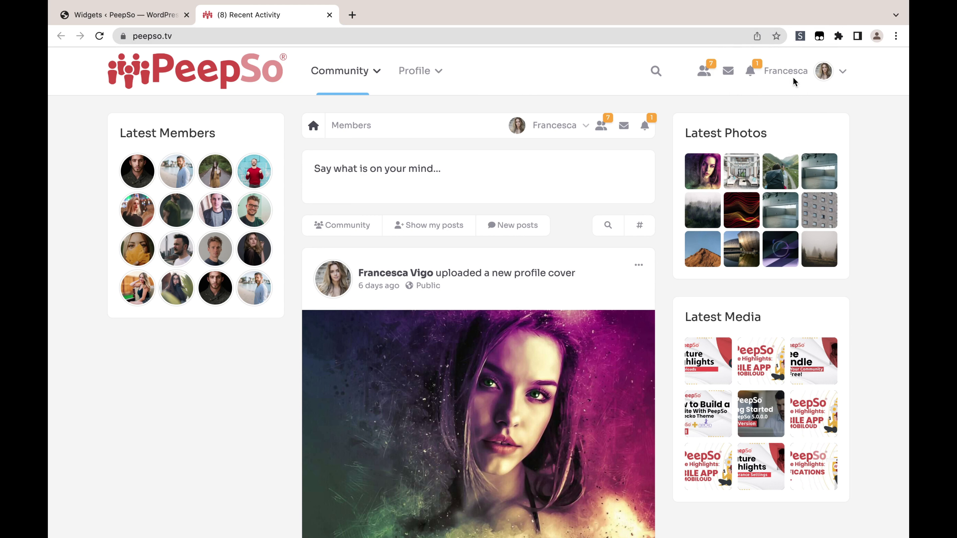
Set the header UserBar widget's name style to Hidden and save the widgets
click(142, 14)
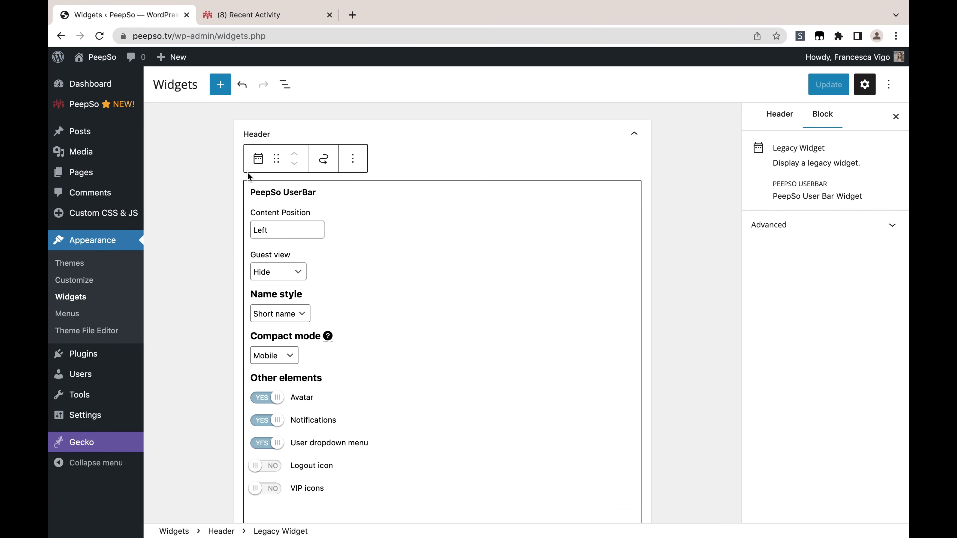
scroll(389, 338, down, 3)
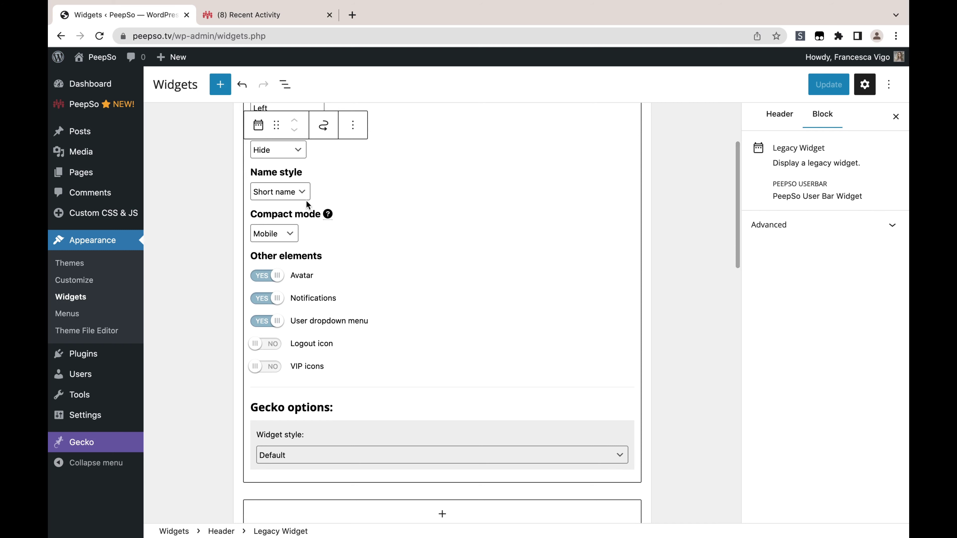
click(301, 195)
click(270, 181)
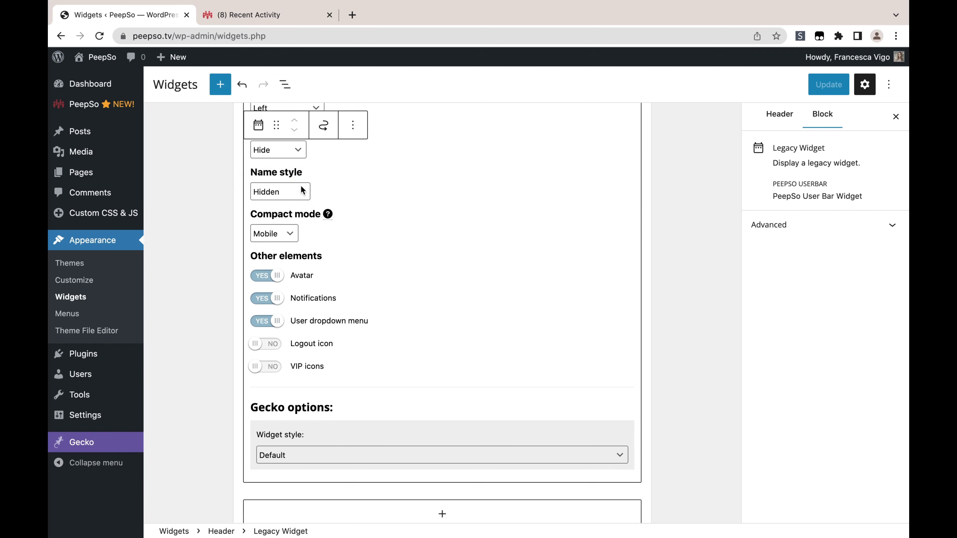
click(829, 85)
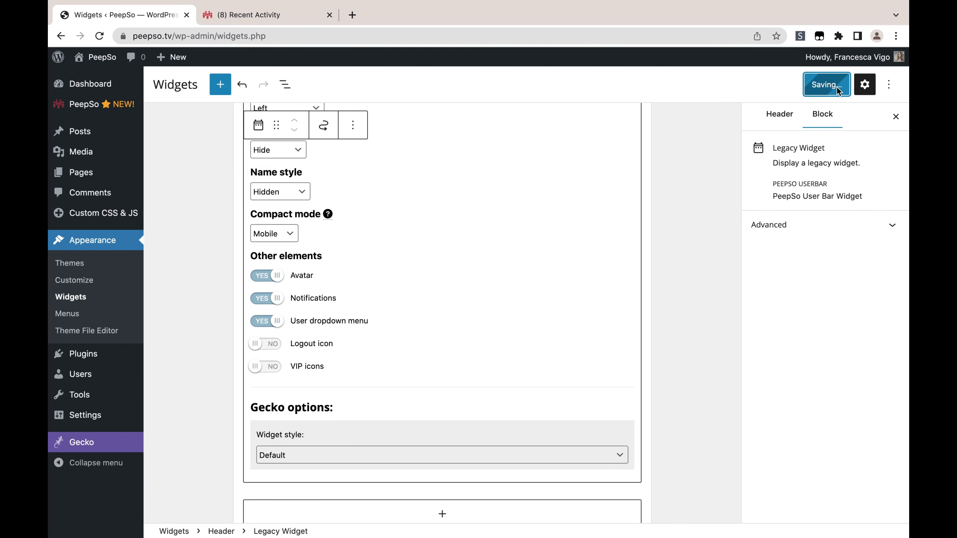
Reload the community site to check how the header user bar looks with the name style set to Hidden
mouse_move(316, 4)
click(270, 40)
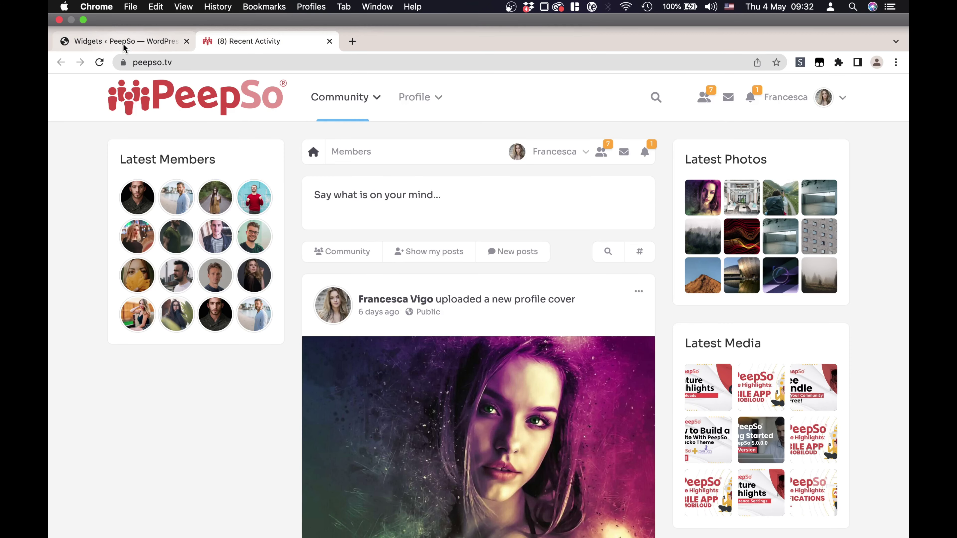
click(99, 63)
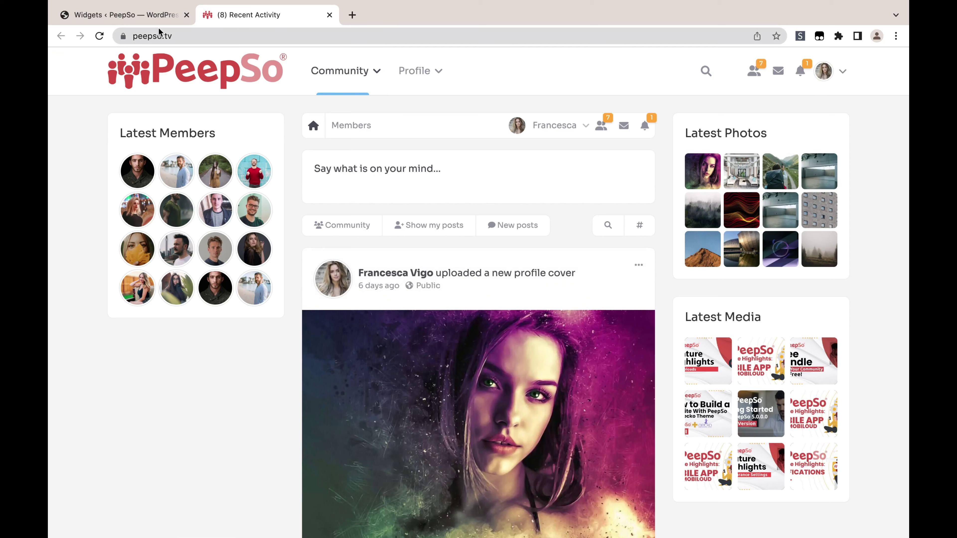
Set the UserBar widget's name style to Short name and its compact mode to Desktop, and save the widgets
click(142, 21)
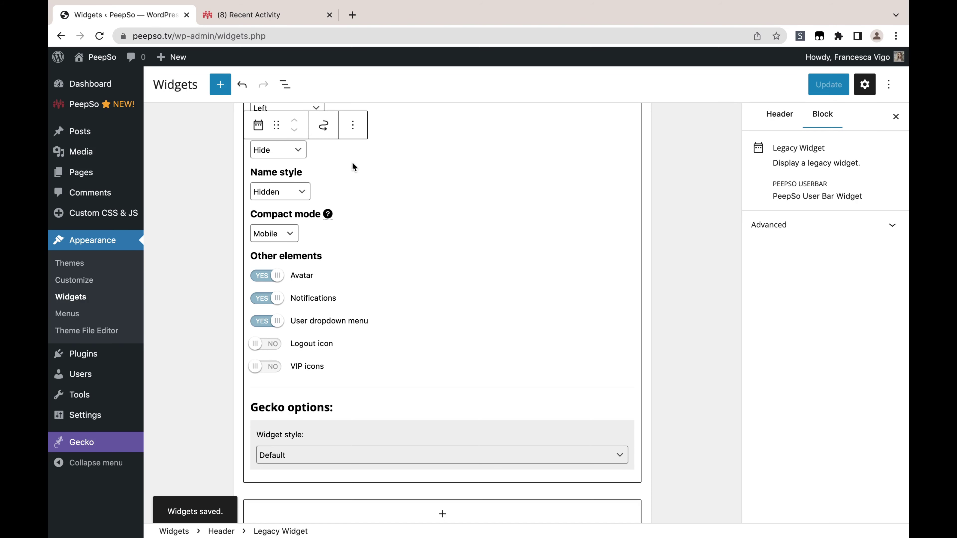
click(294, 196)
click(298, 201)
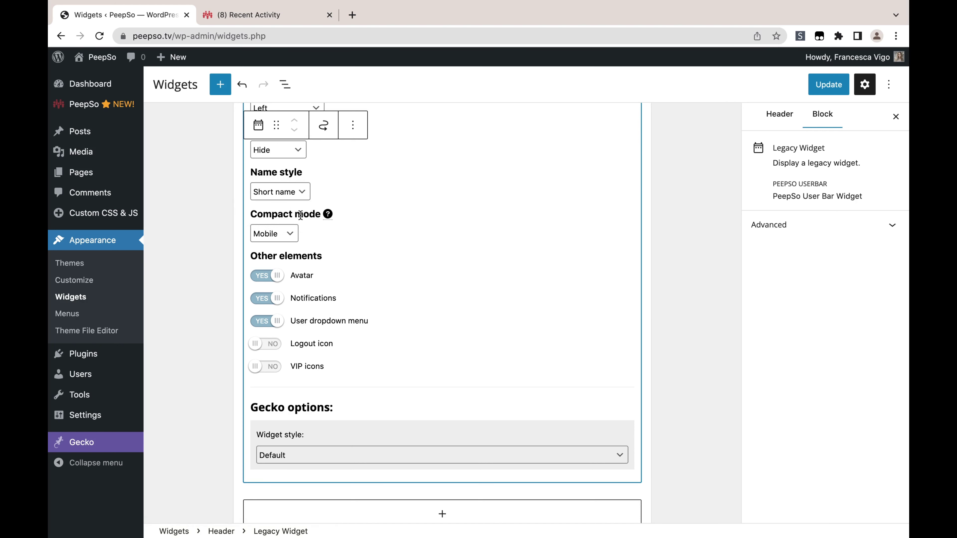
click(293, 233)
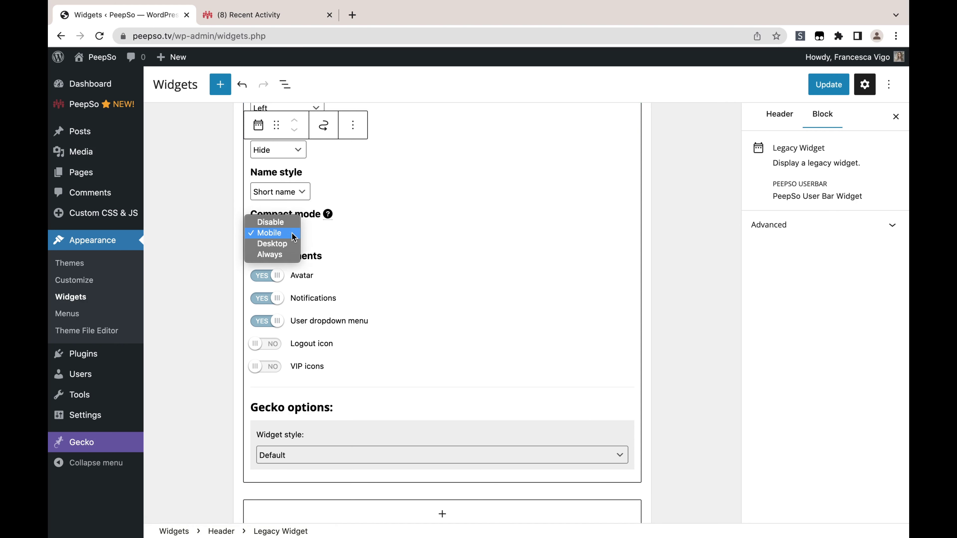
click(275, 245)
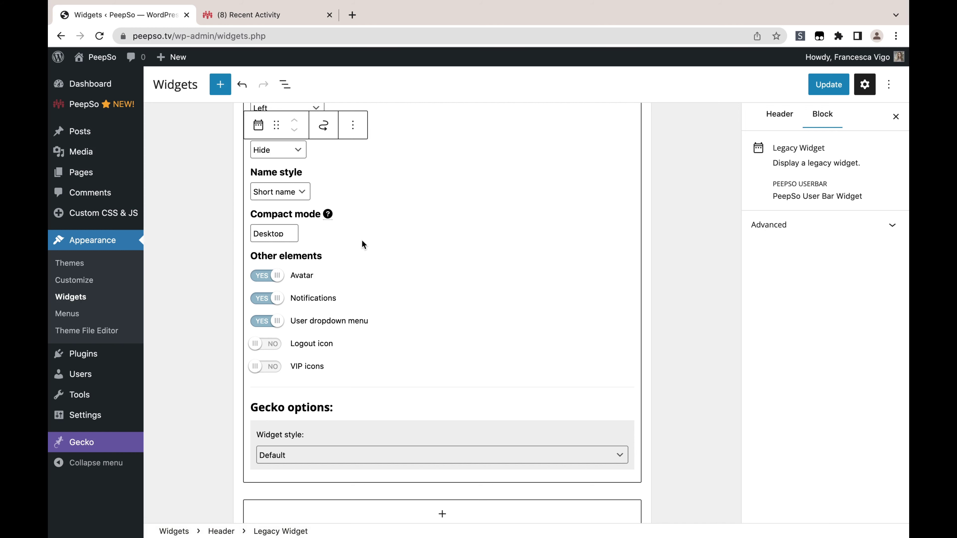
click(829, 84)
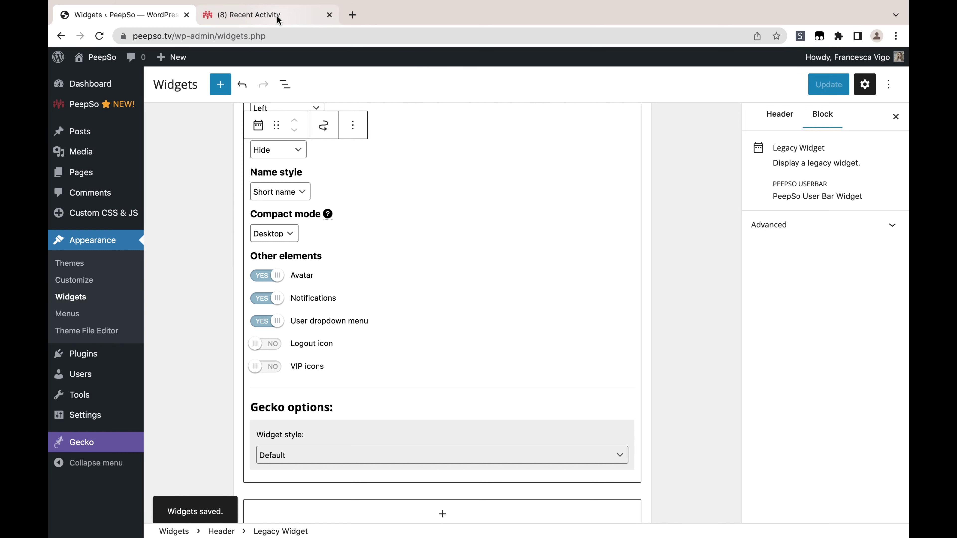
Reload the community site and check the compact user bar in the desktop header by expanding and collapsing it
click(260, 15)
click(99, 36)
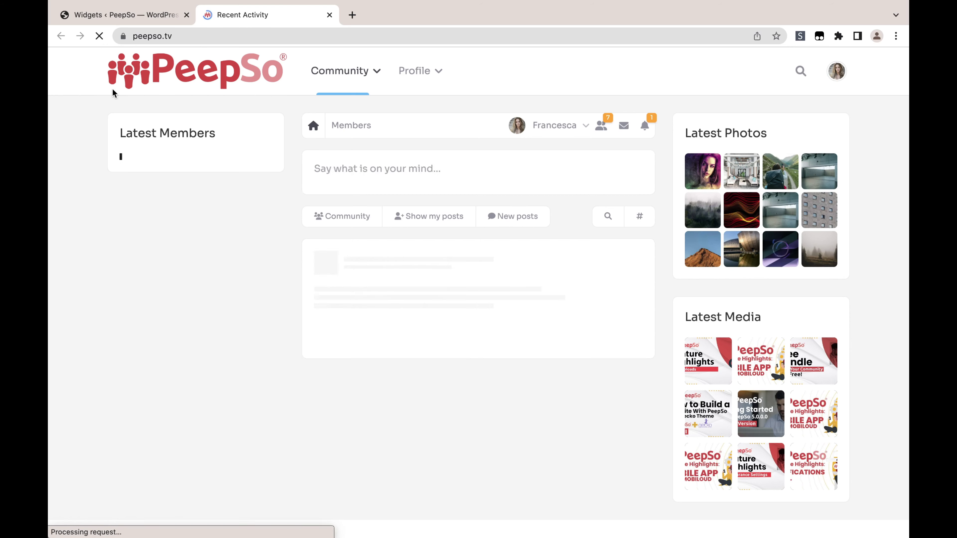
click(839, 72)
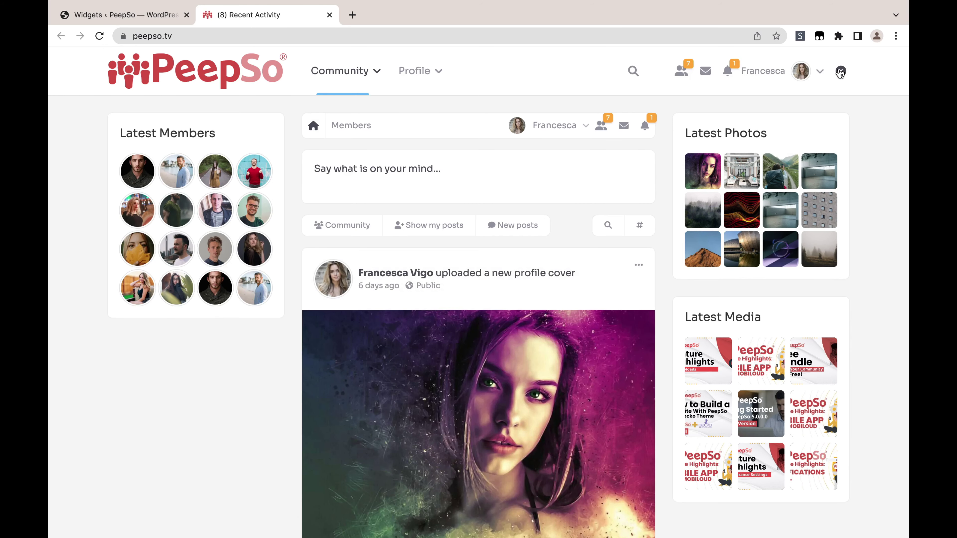
click(841, 71)
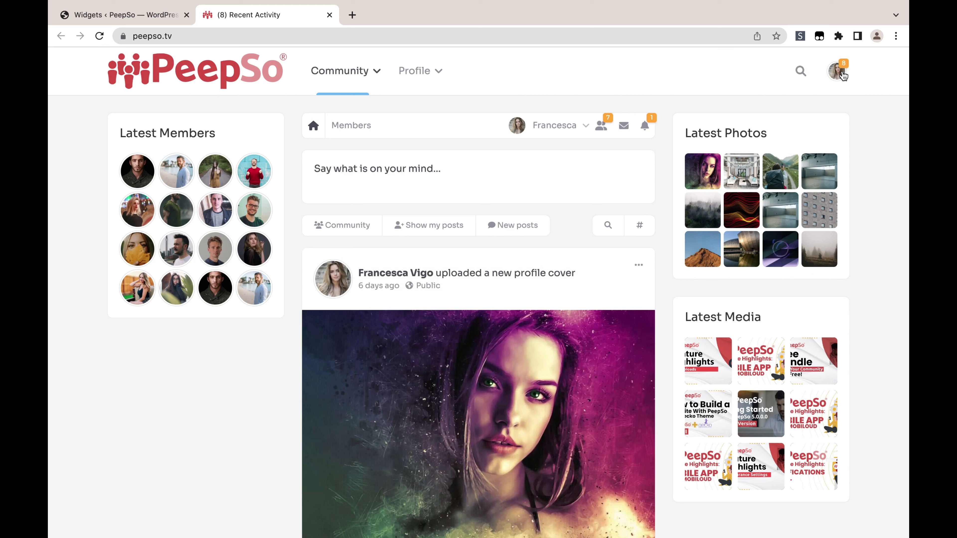
Set the header UserBar widget's compact mode to Mobile and save the widgets
click(162, 15)
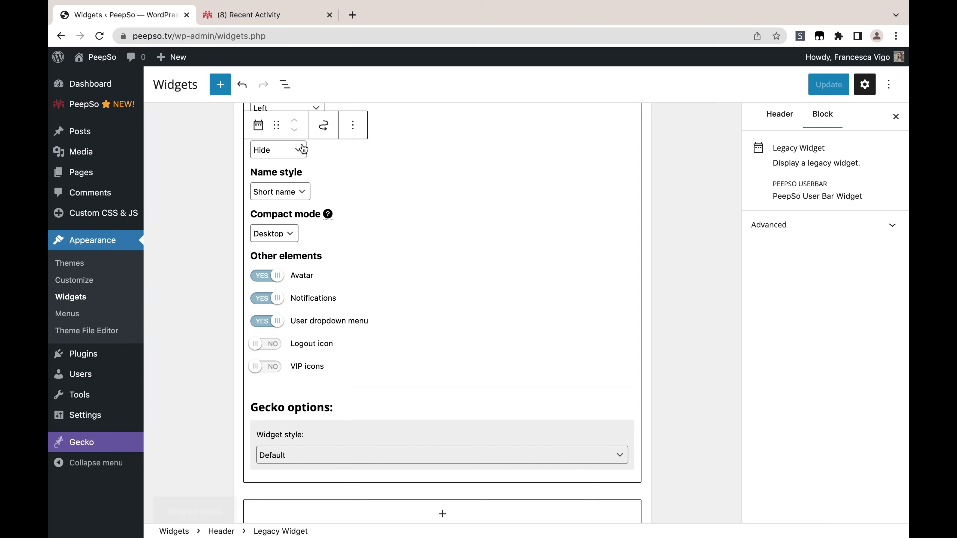
click(291, 232)
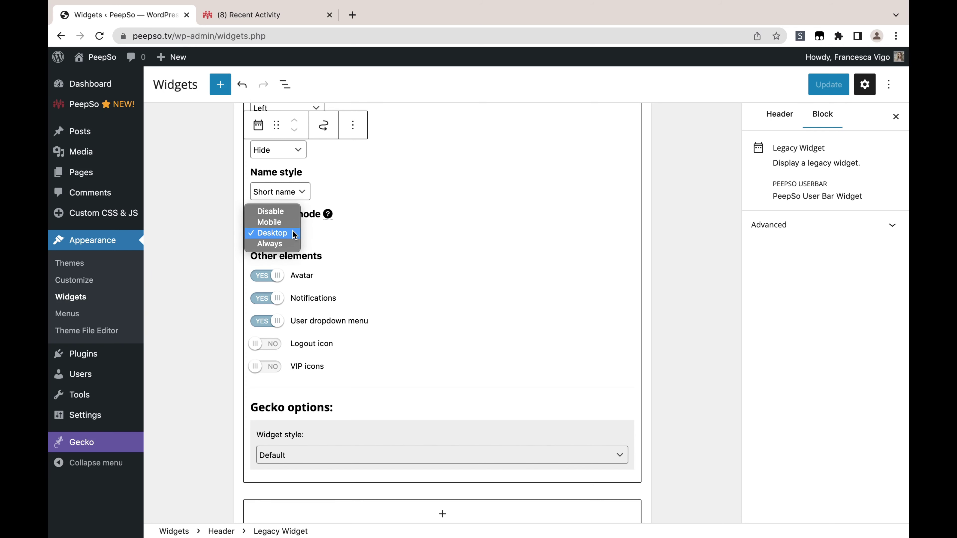
click(270, 223)
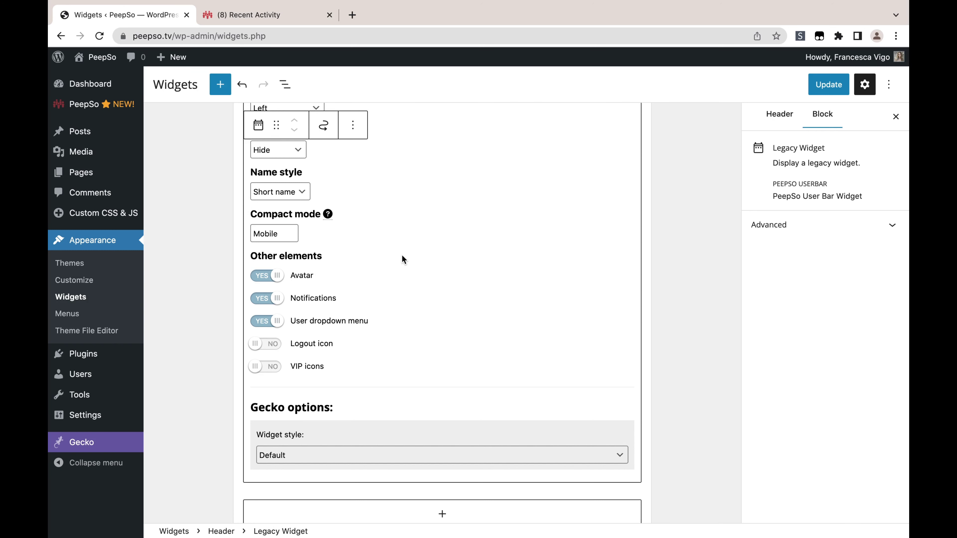
click(284, 235)
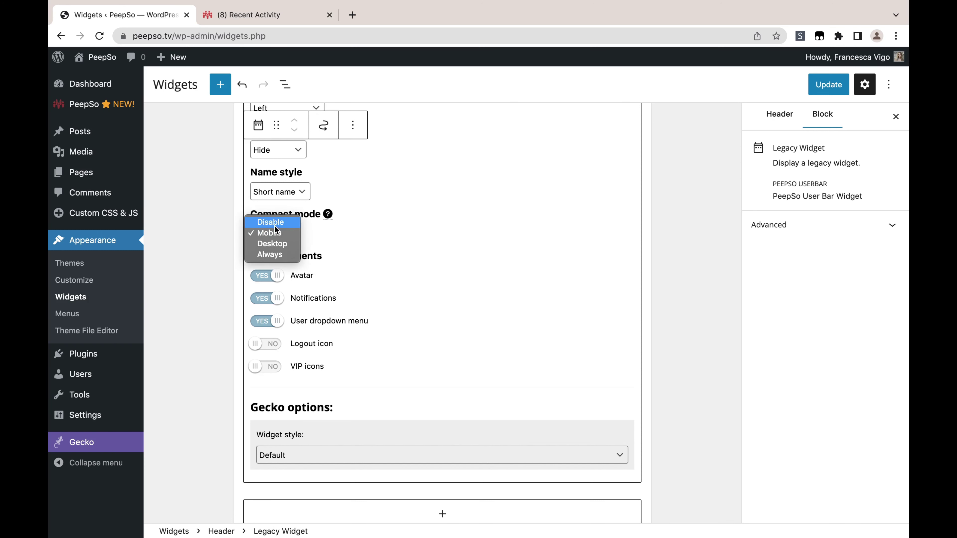
key(Escape)
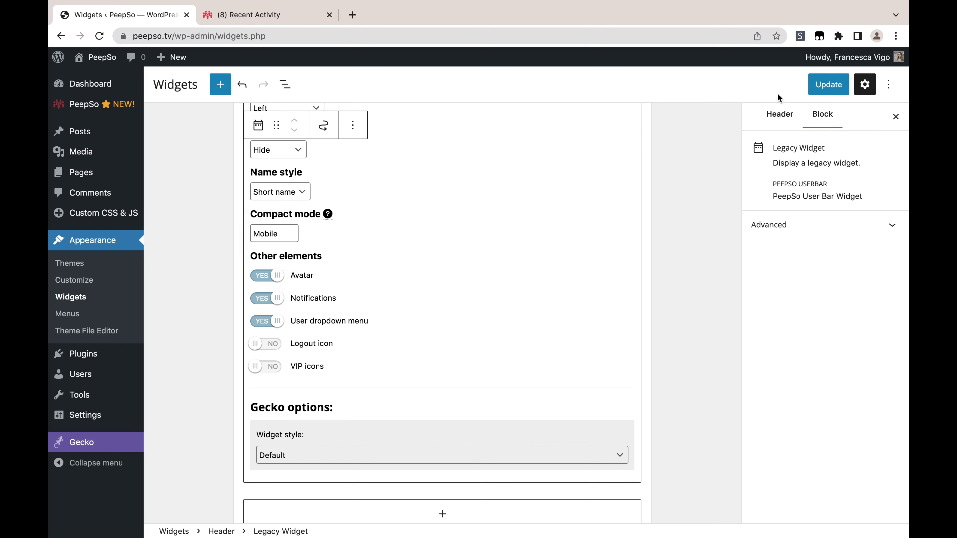
click(827, 83)
Reload the community site to check the desktop header, and inspect the page in the iPhone XR mobile view
click(280, 23)
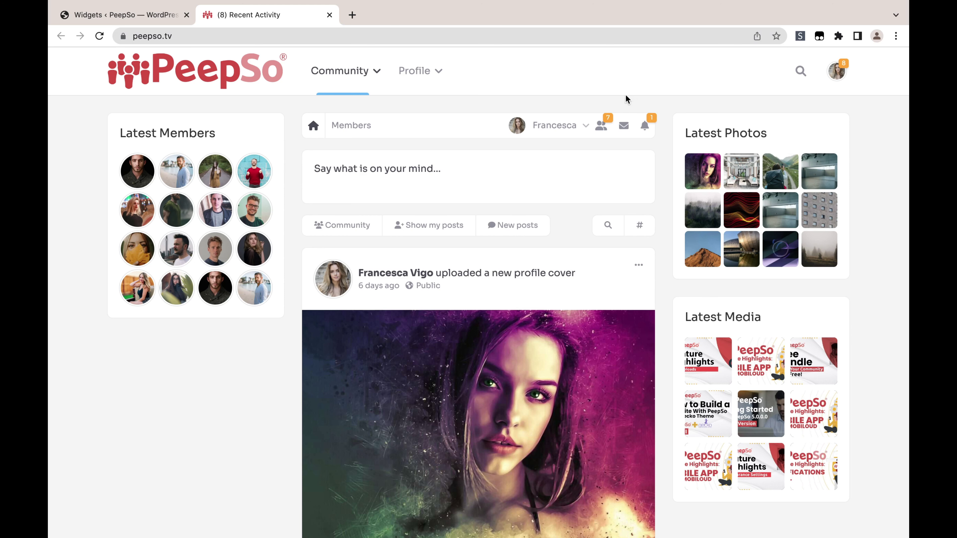
click(100, 35)
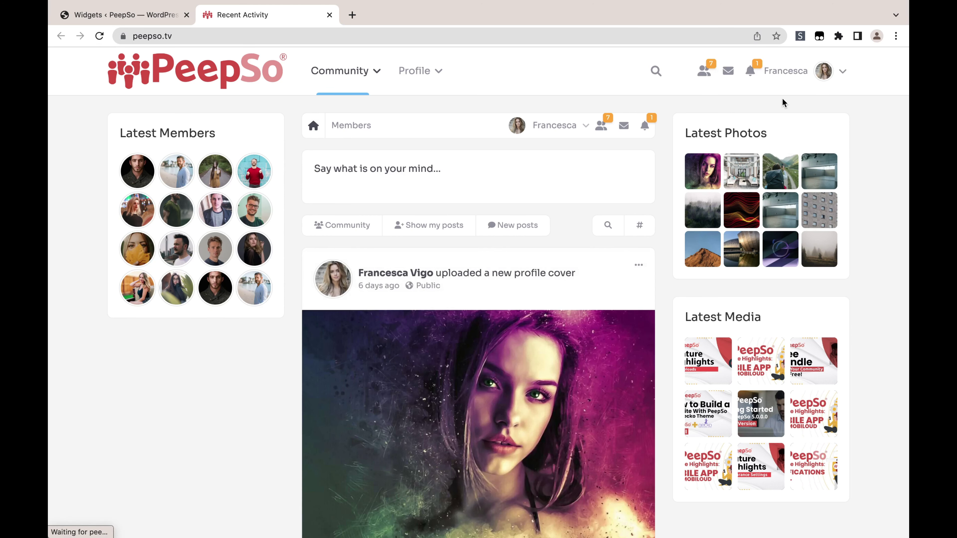
right_click(67, 199)
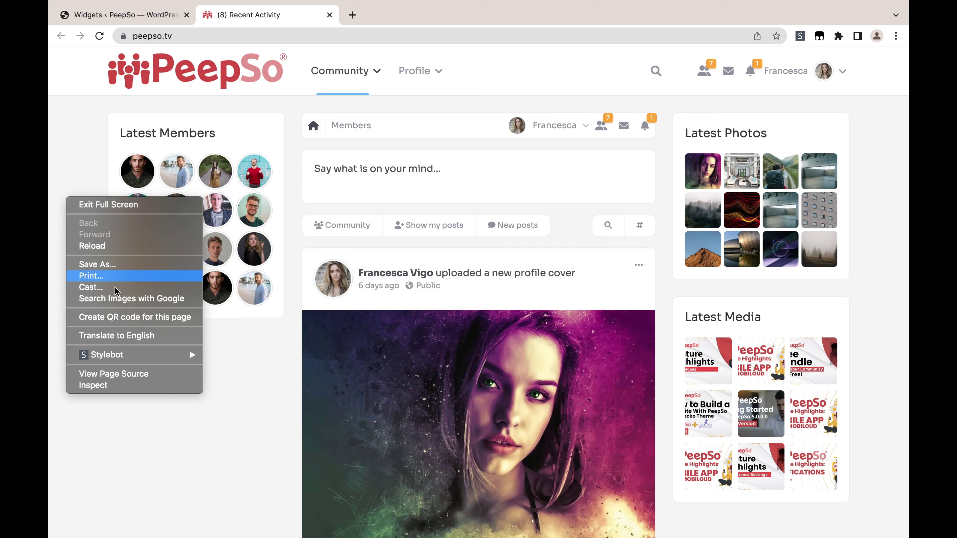
click(106, 388)
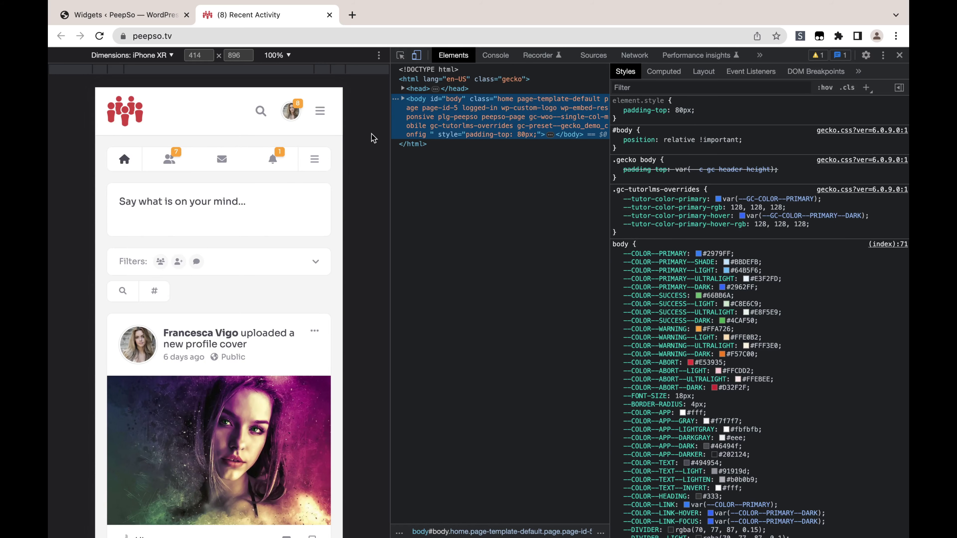
Save the UserBar widget with compact mode set to Disable and check the header in the reloaded mobile view
click(124, 15)
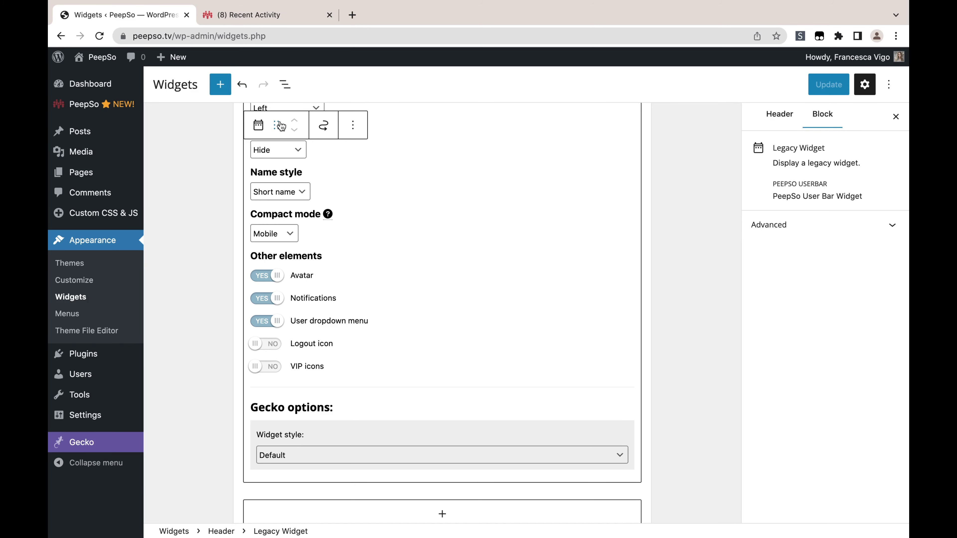
click(298, 233)
click(266, 221)
click(829, 85)
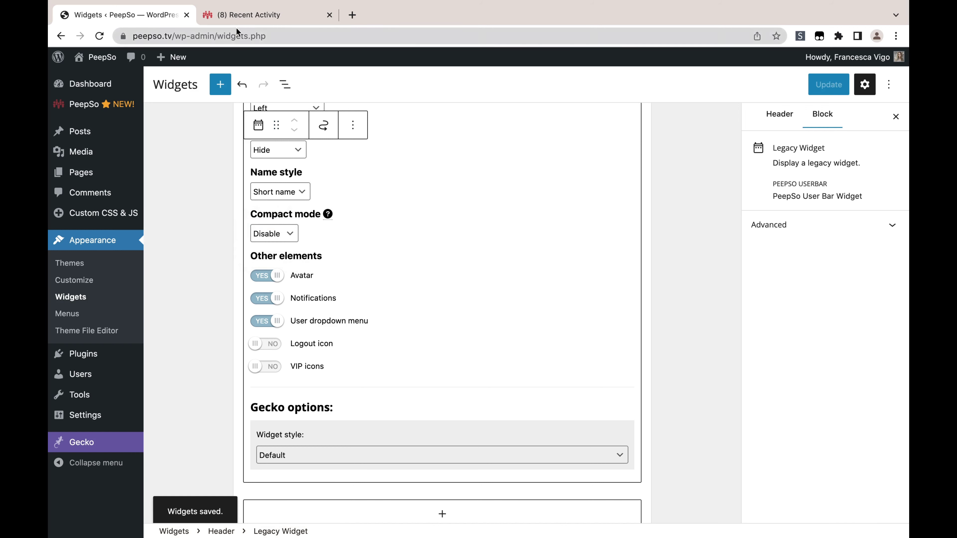
click(236, 17)
click(100, 35)
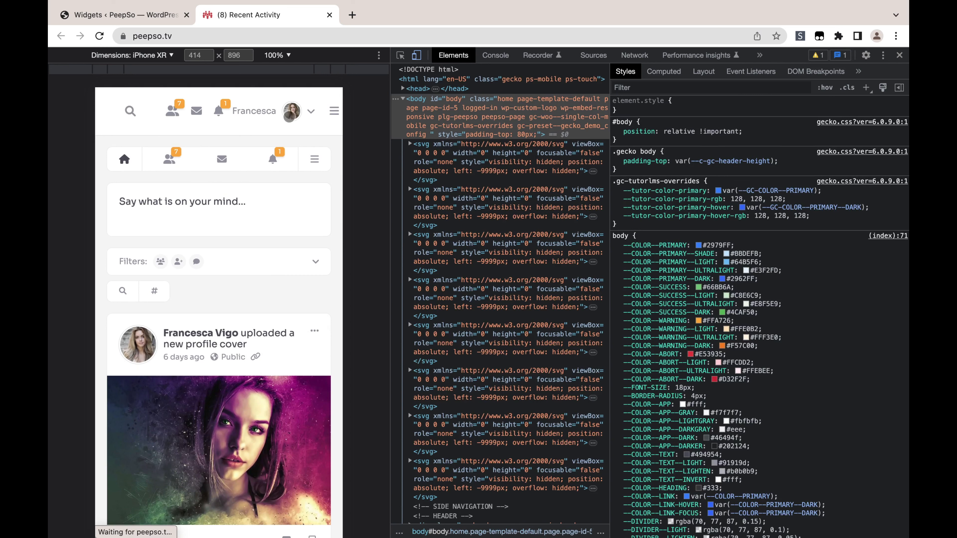
Save the UserBar widget with the name style set to Hidden and check the header in the reloaded mobile view
click(130, 22)
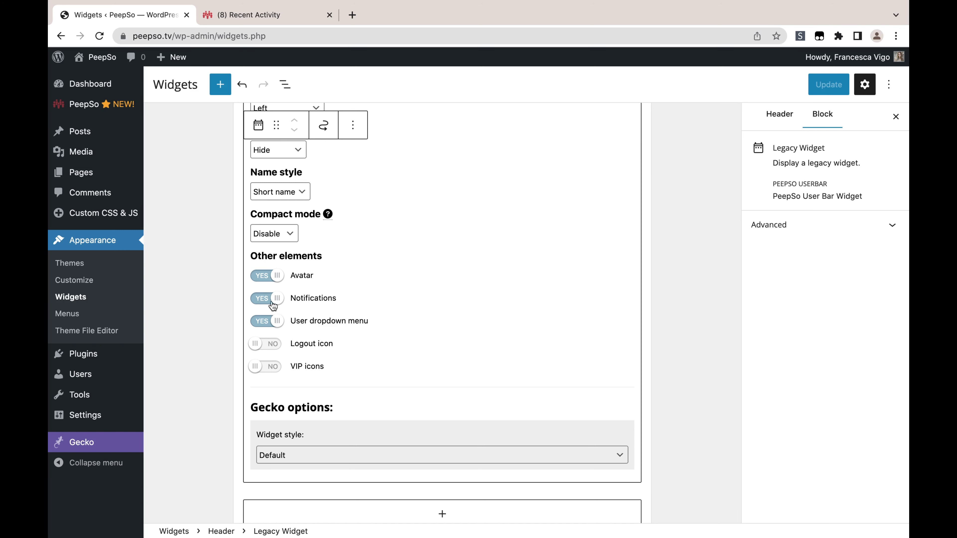
click(303, 192)
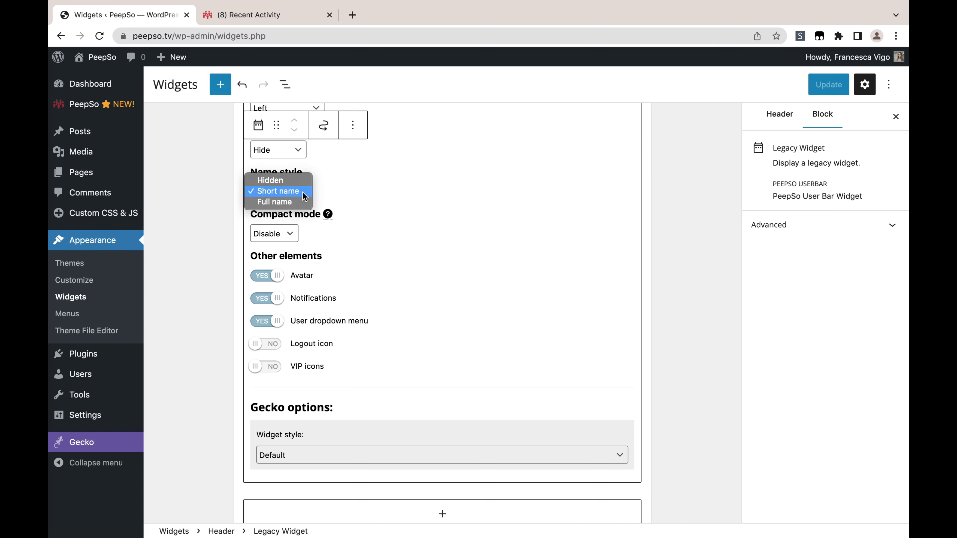
click(273, 180)
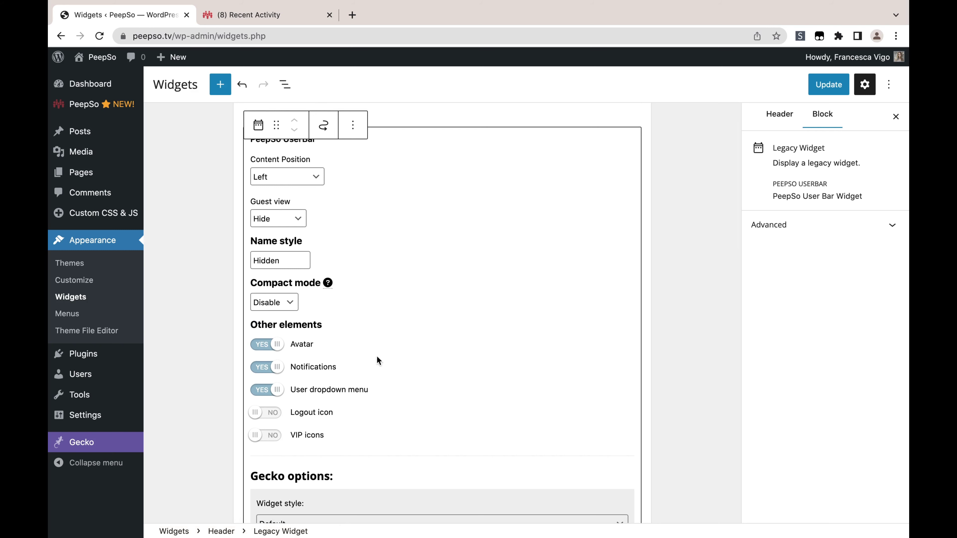
click(831, 85)
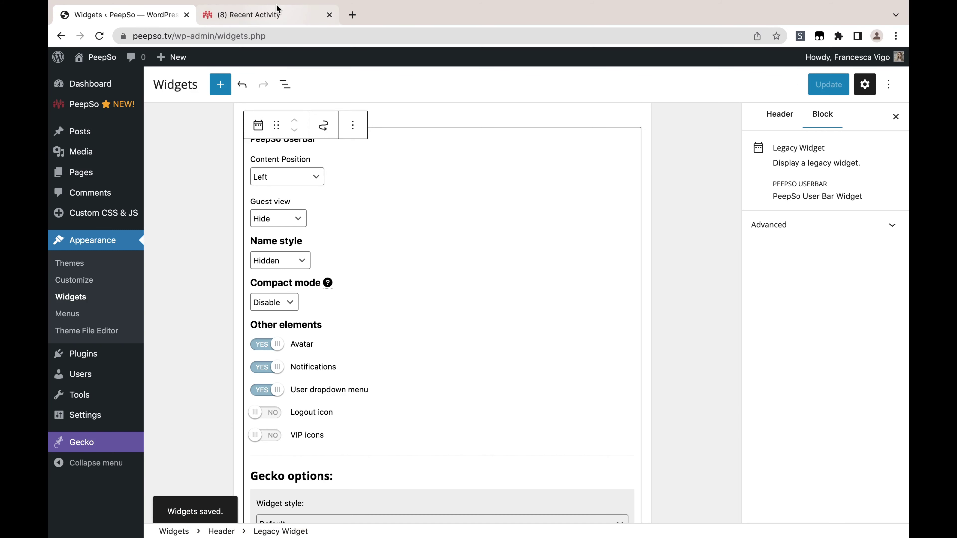
click(278, 9)
click(99, 36)
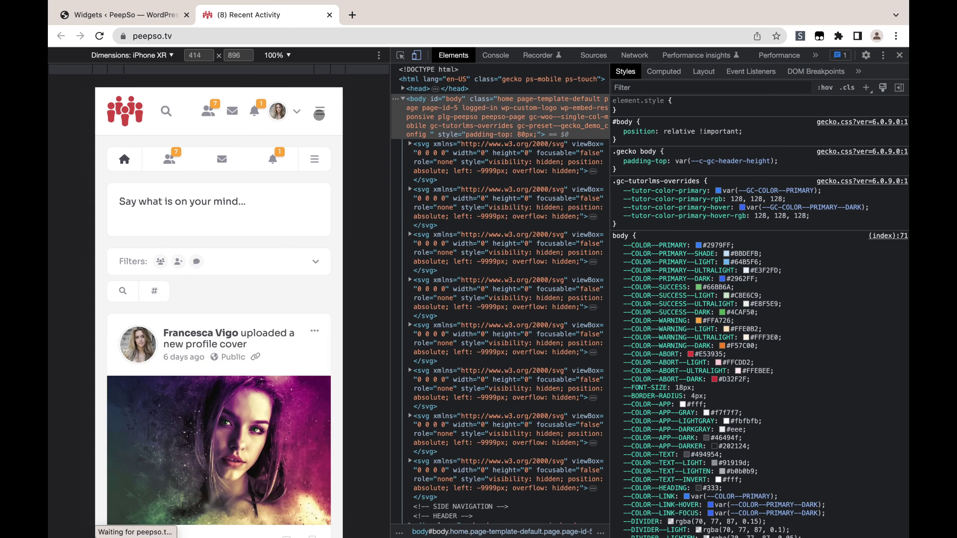
Save the UserBar widget with compact mode set to Mobile and check how the reloaded mobile header looks
click(159, 17)
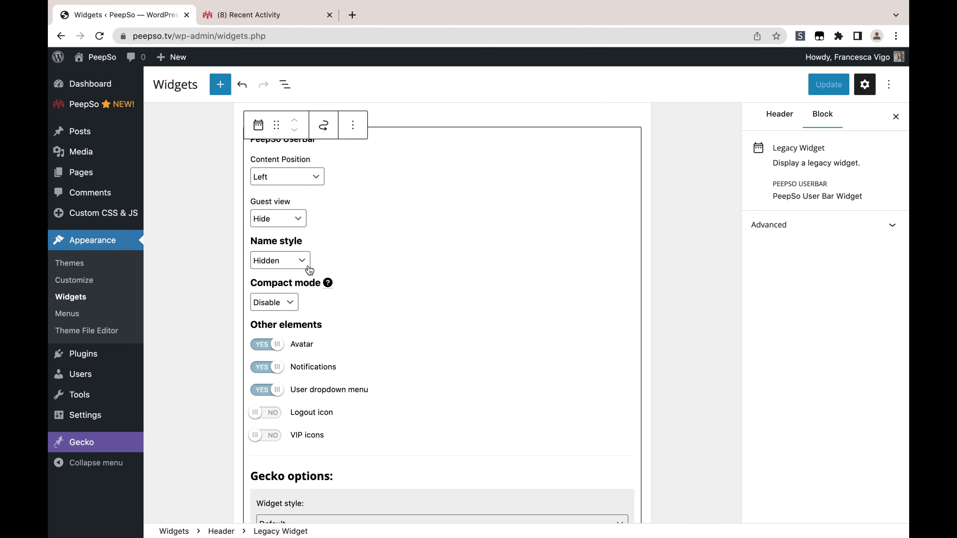
click(299, 298)
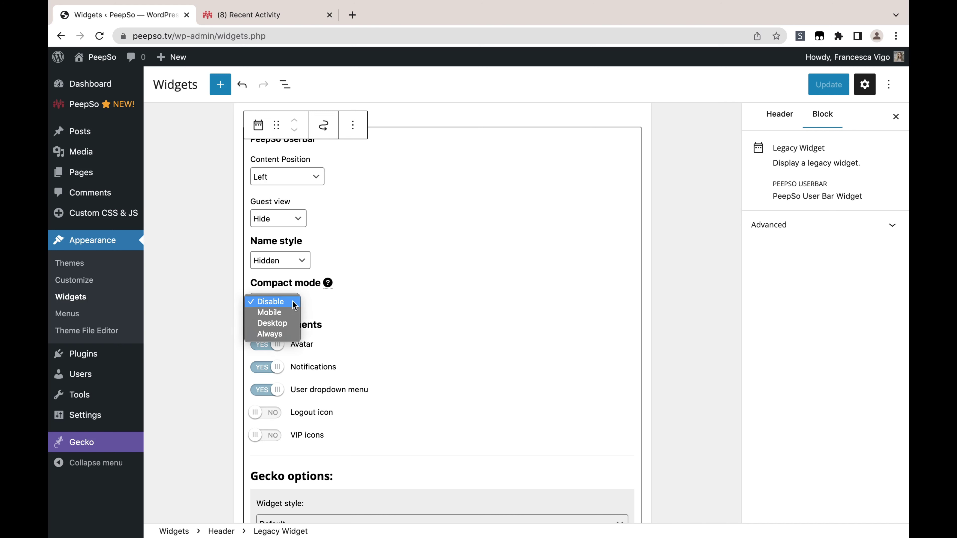
click(272, 323)
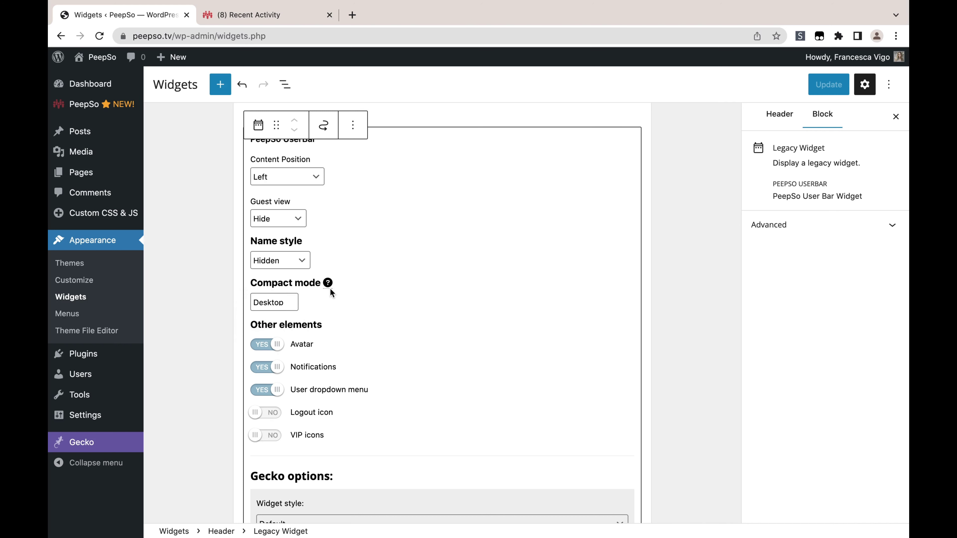
click(293, 303)
click(270, 290)
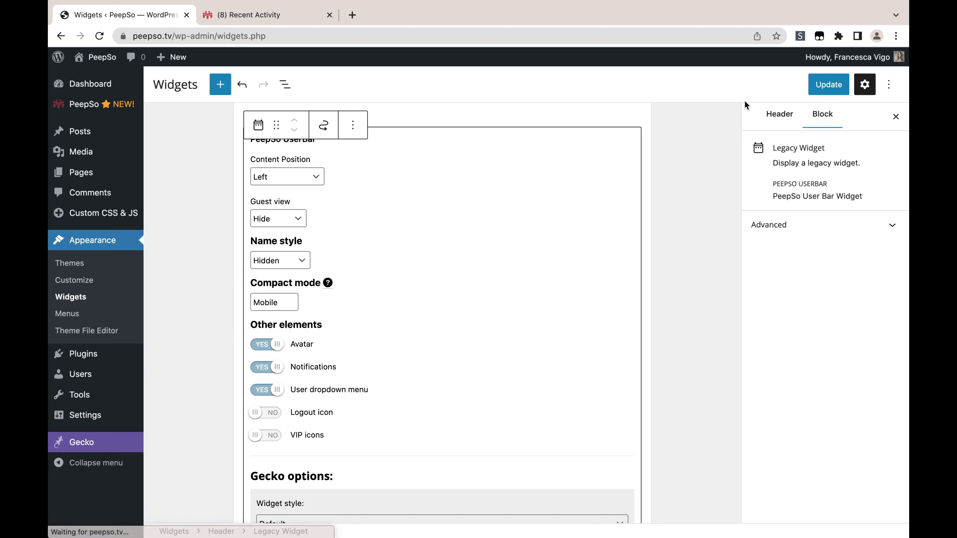
click(829, 85)
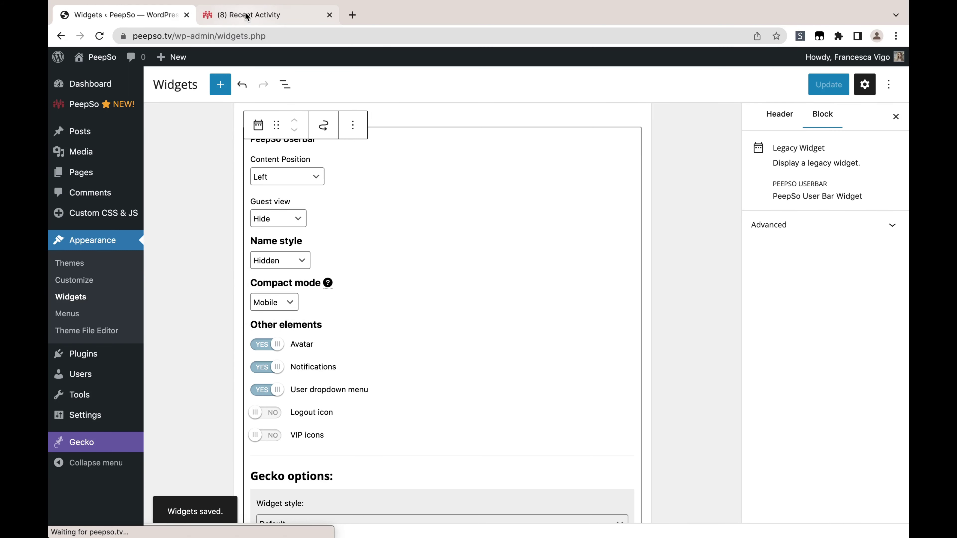
click(248, 15)
click(99, 36)
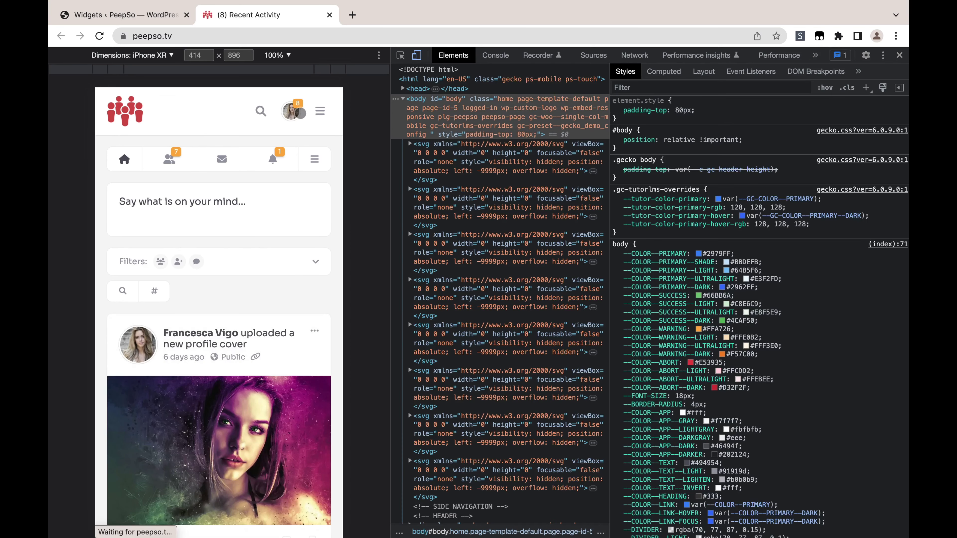
Set the header UserBar widget's compact mode back to Disable and save the widgets
click(153, 16)
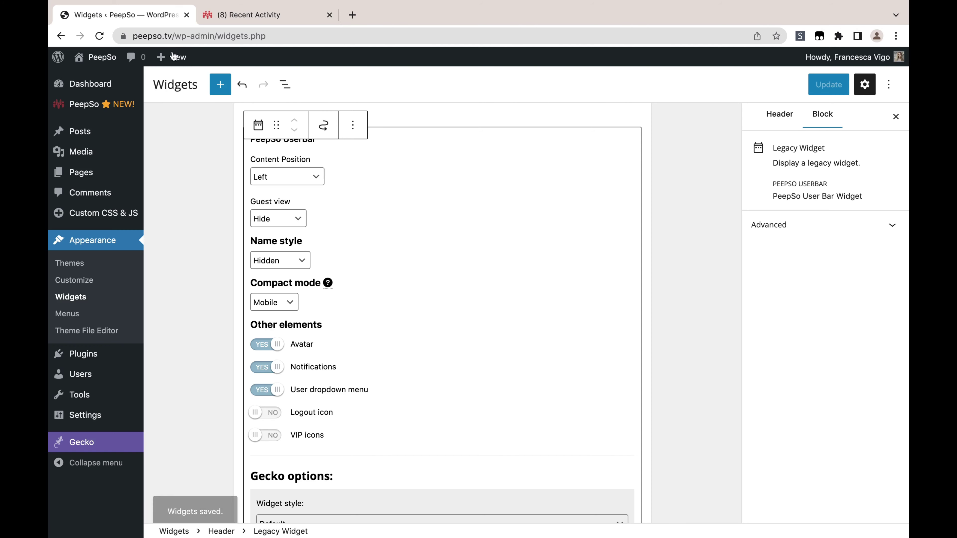
click(302, 258)
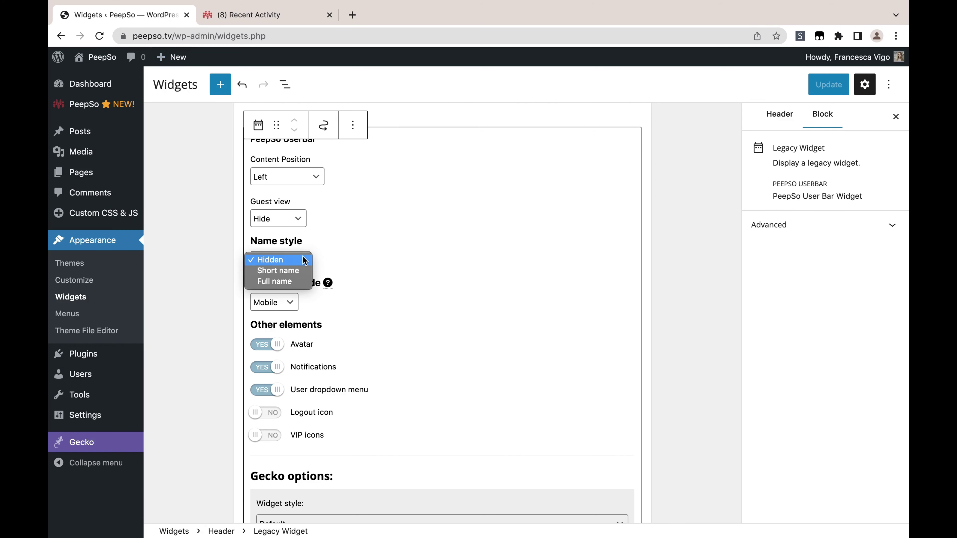
click(328, 241)
click(292, 303)
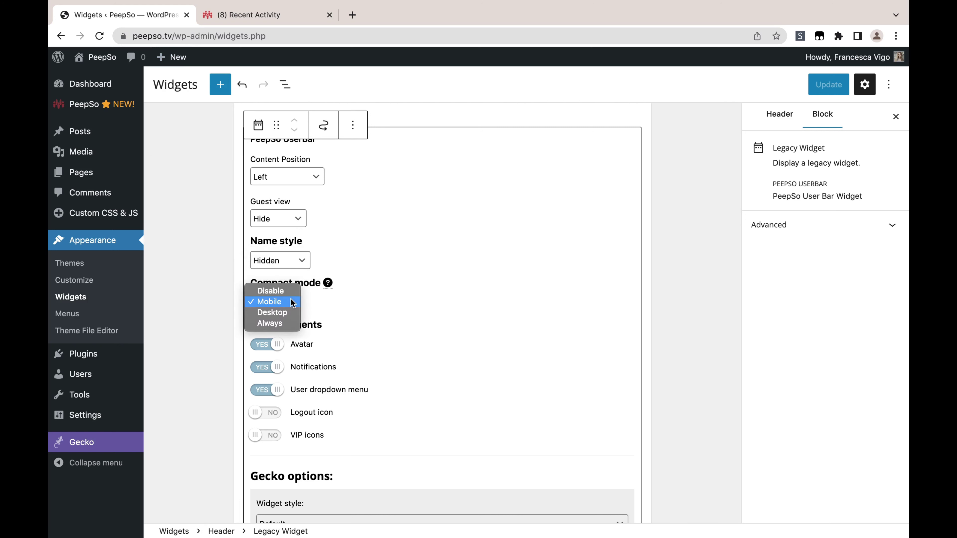
click(266, 291)
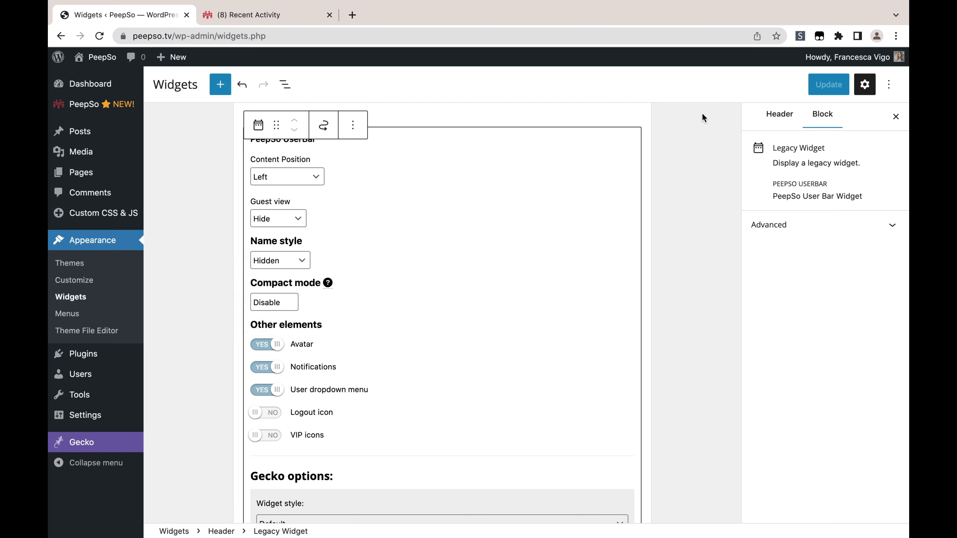
click(839, 86)
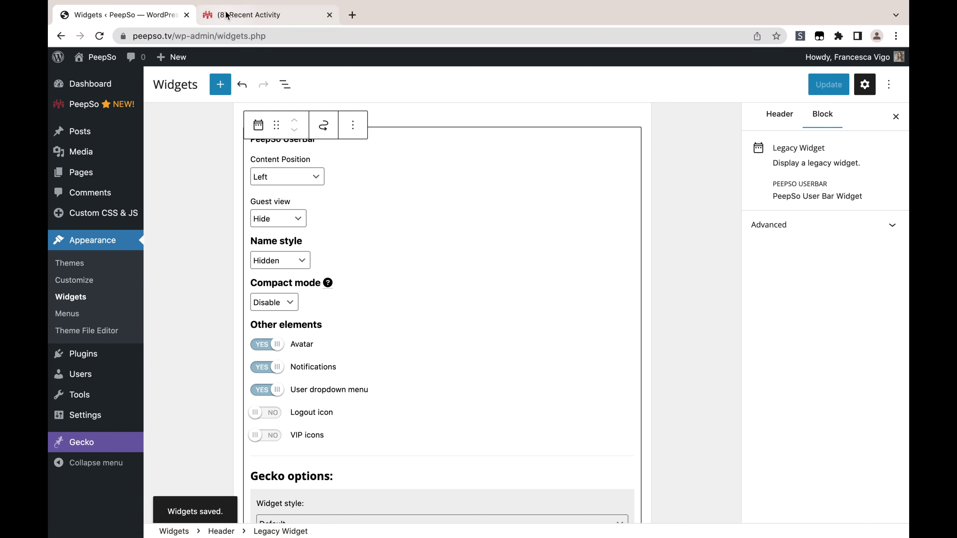
Reload the community site to check the mobile header, and close the developer tools
click(249, 15)
click(100, 36)
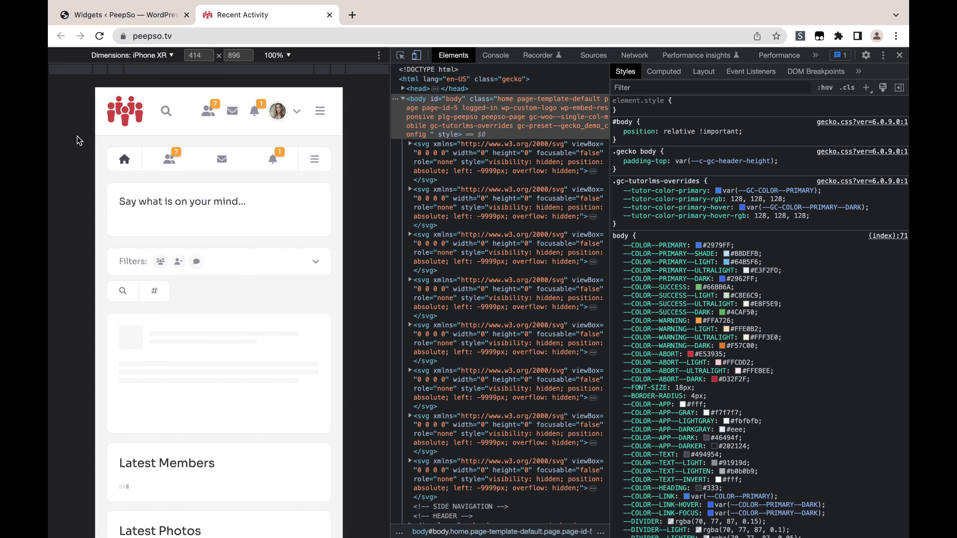
click(899, 55)
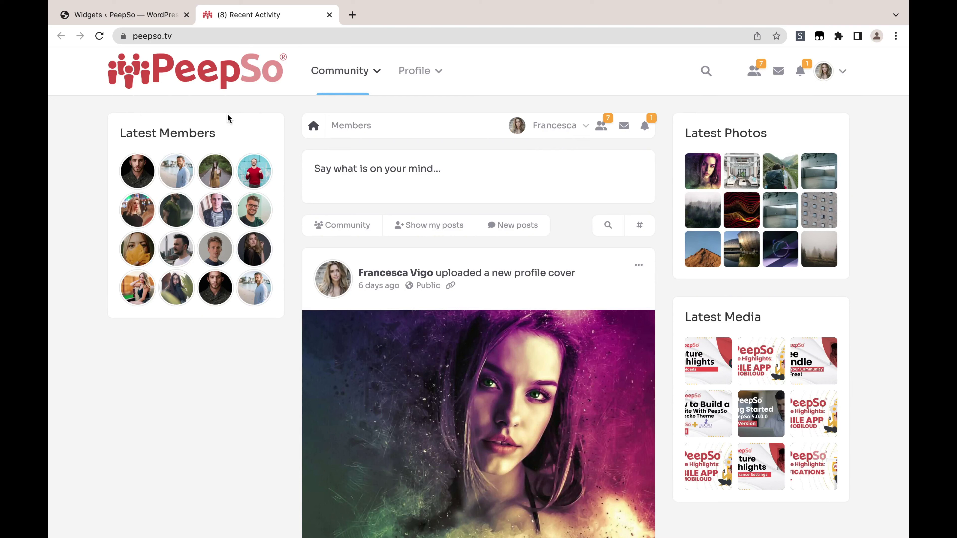
Add a PeepSo Profile widget to the Sidebar Left area and place it above the Latest Members widget
click(121, 14)
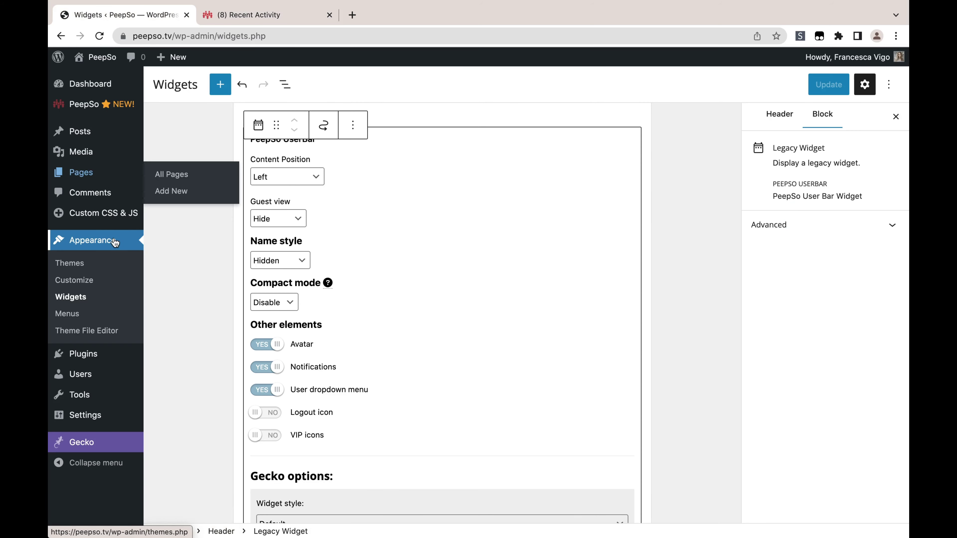
scroll(471, 270, down, 10)
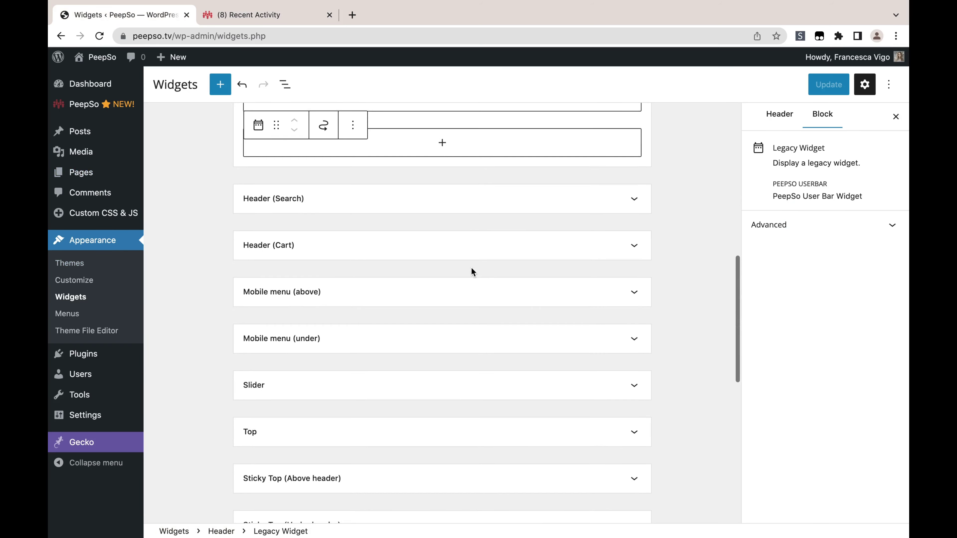
scroll(472, 268, down, 10)
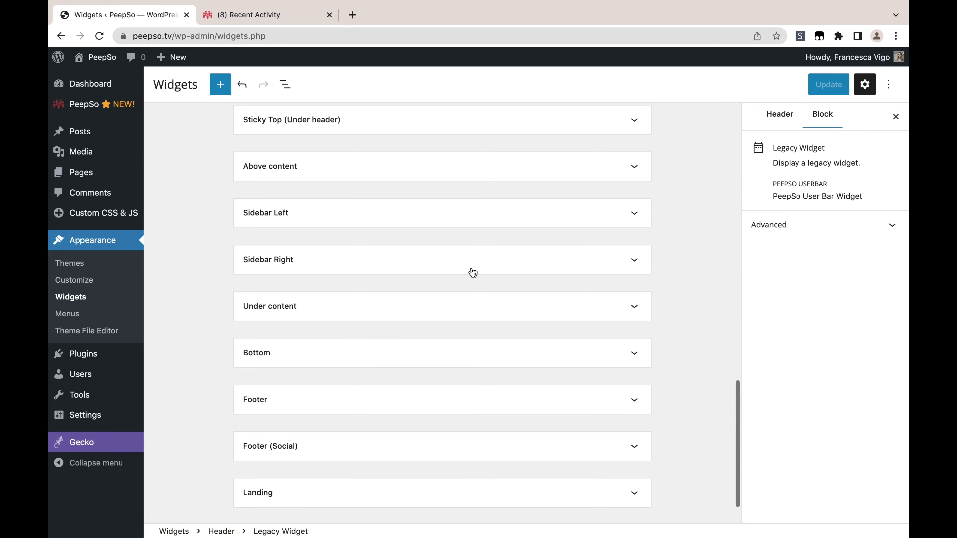
click(315, 215)
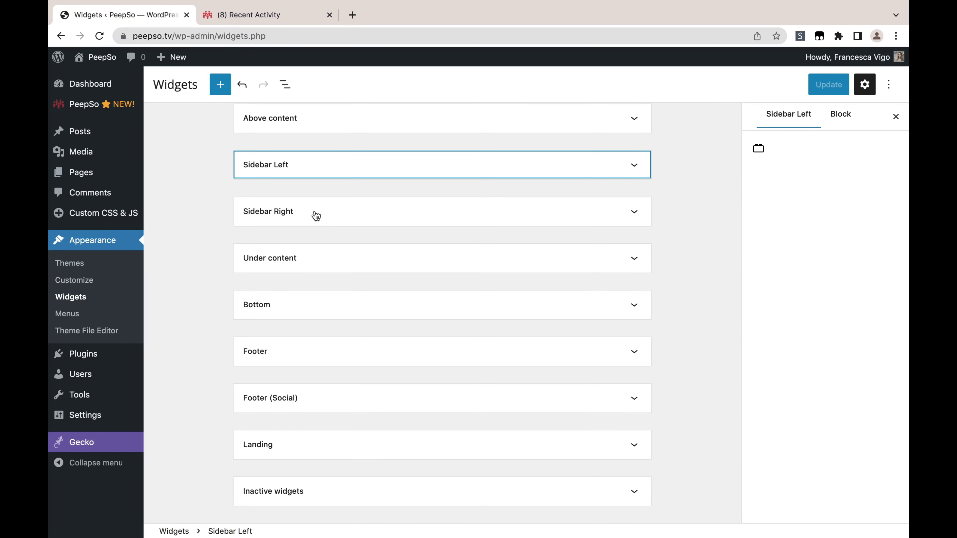
click(510, 169)
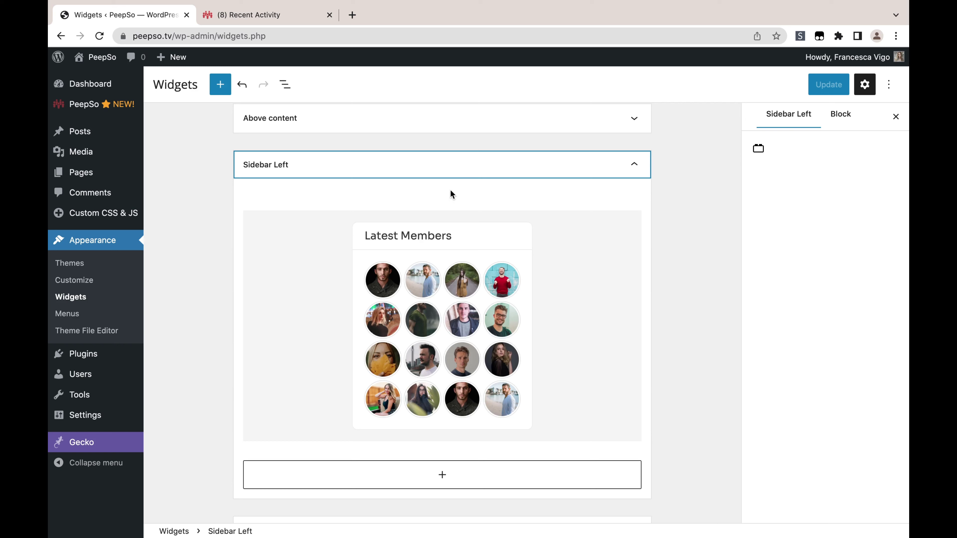
click(441, 478)
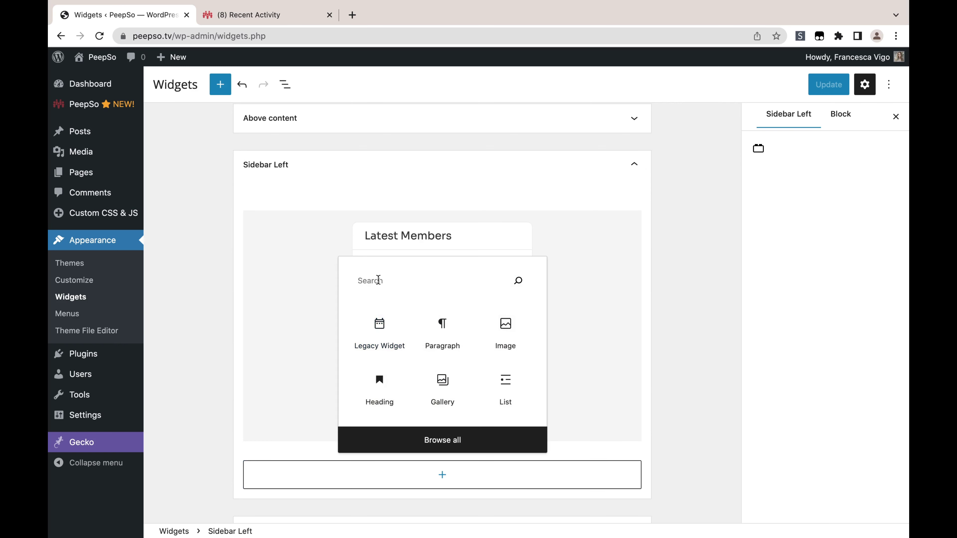
text(Profi)
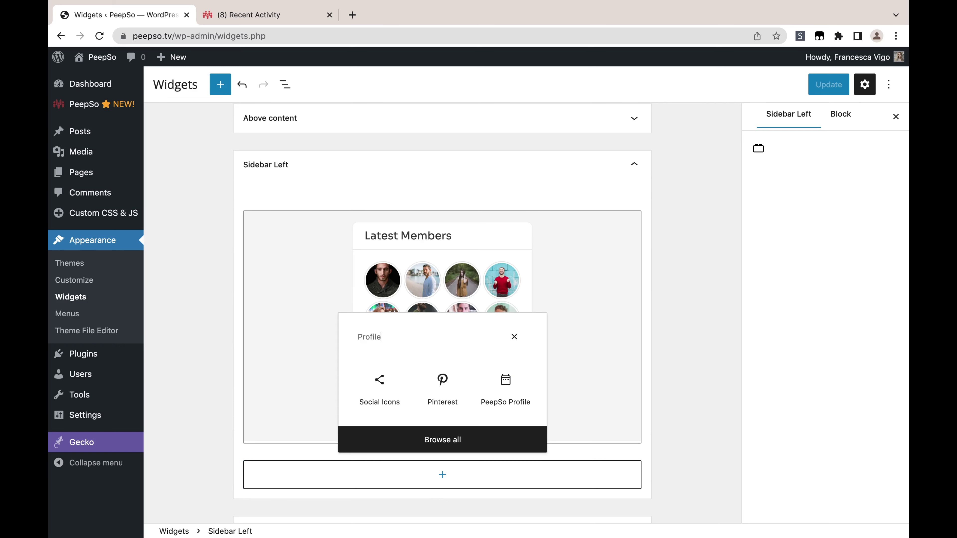
text(le)
click(505, 385)
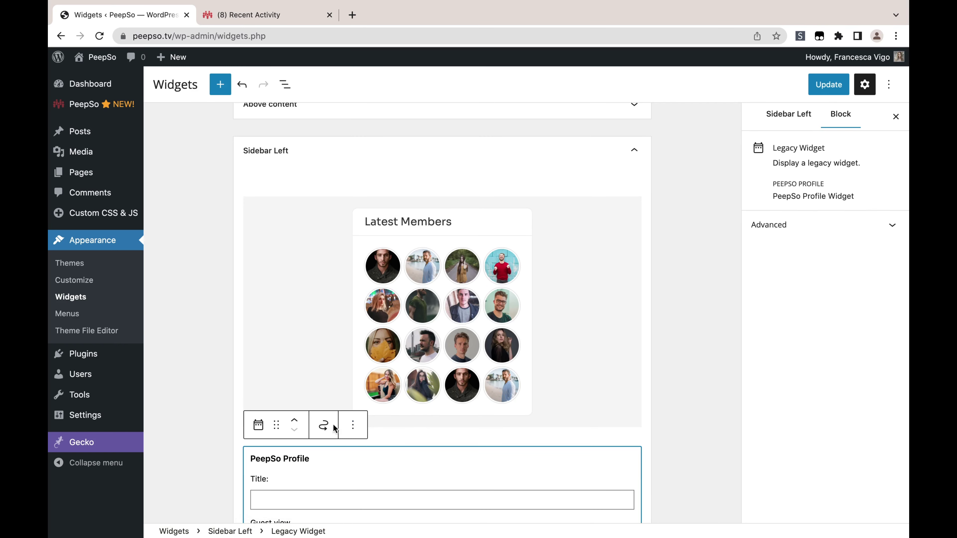
click(295, 422)
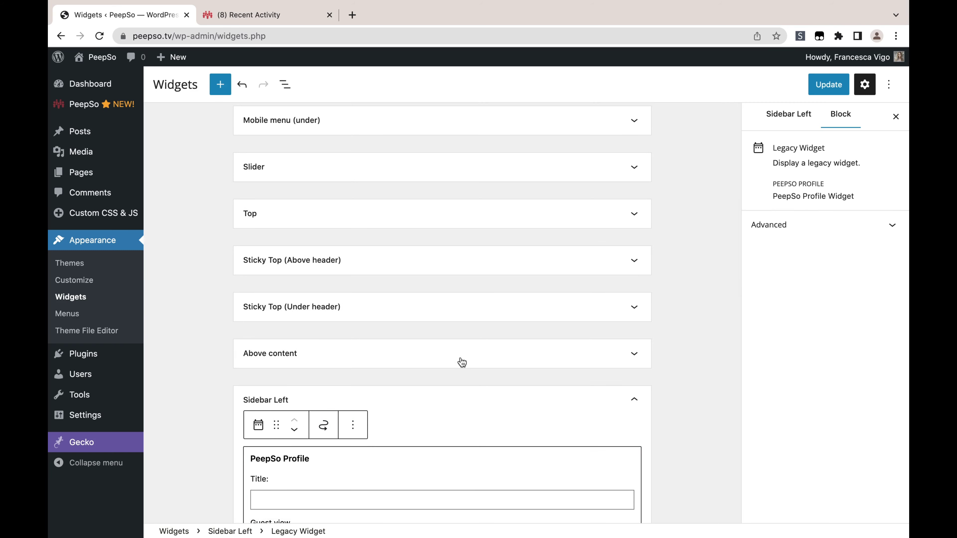
Enable Show community links and Show cover in the PeepSo Profile widget and save the widgets
scroll(462, 361, down, 5)
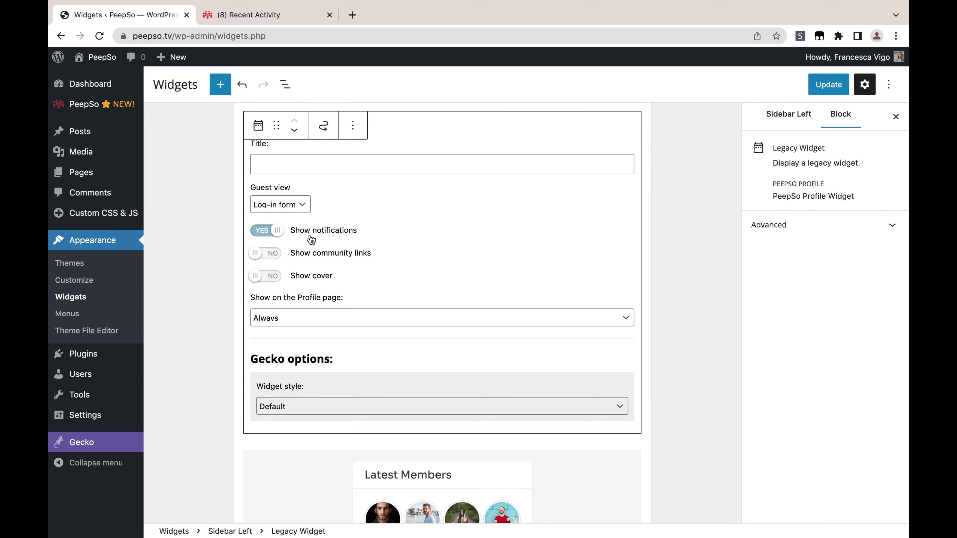
click(274, 257)
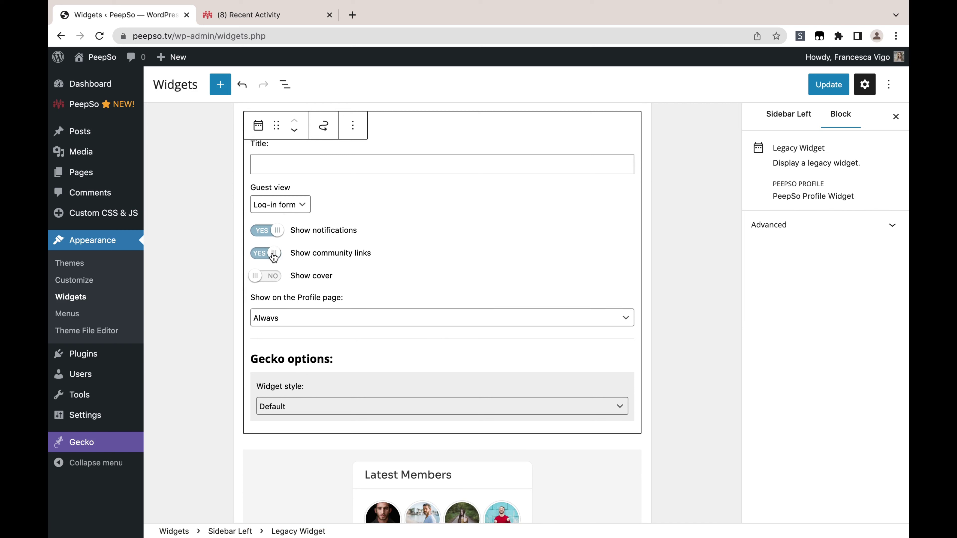
click(273, 276)
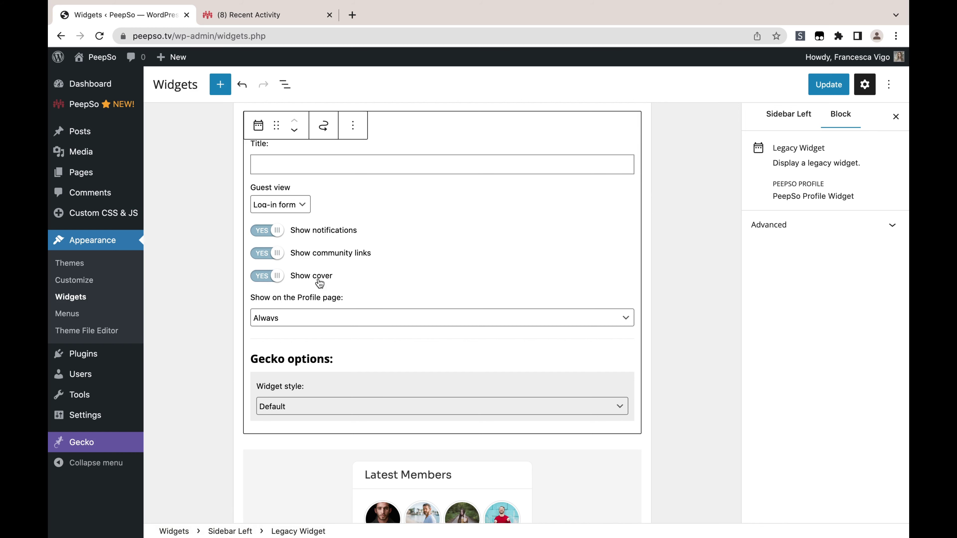
click(828, 85)
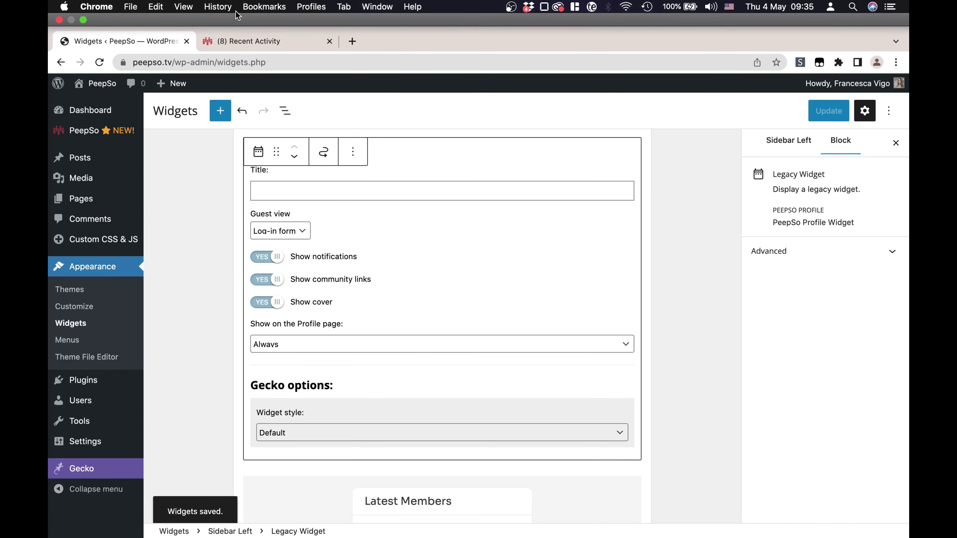
Reload the community site and review the profile widget's cover, notifications and links in the left sidebar
click(275, 36)
click(97, 61)
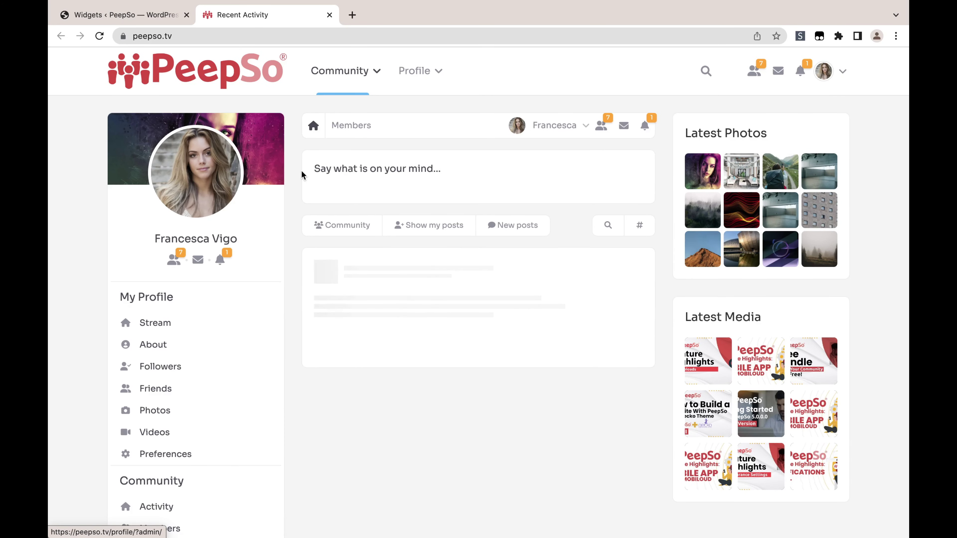
scroll(275, 226, down, 5)
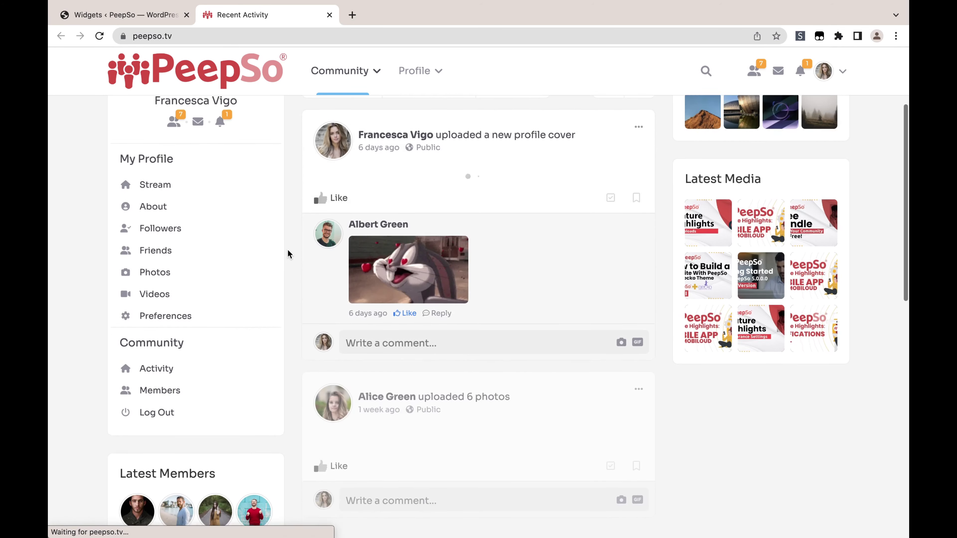
scroll(222, 385, up, 3)
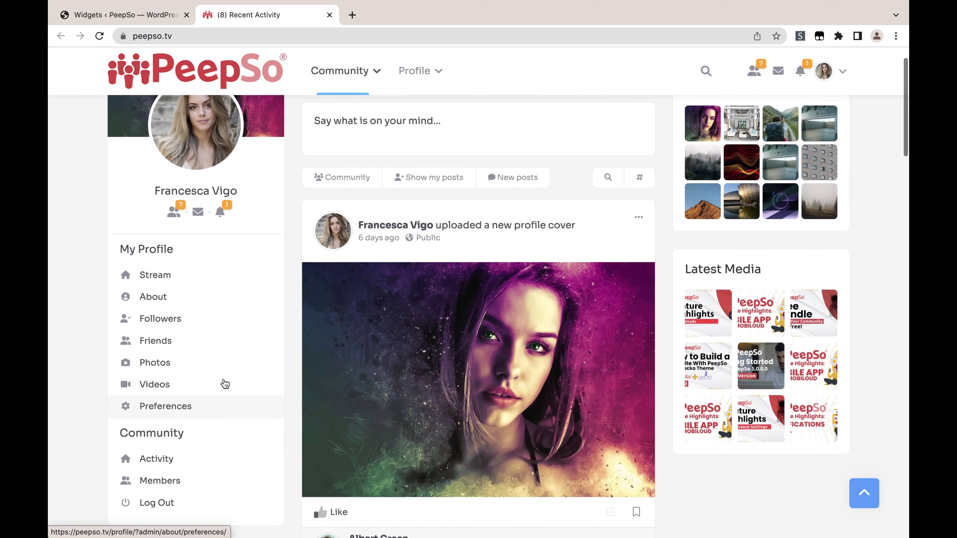
scroll(209, 399, up, 2)
click(208, 399)
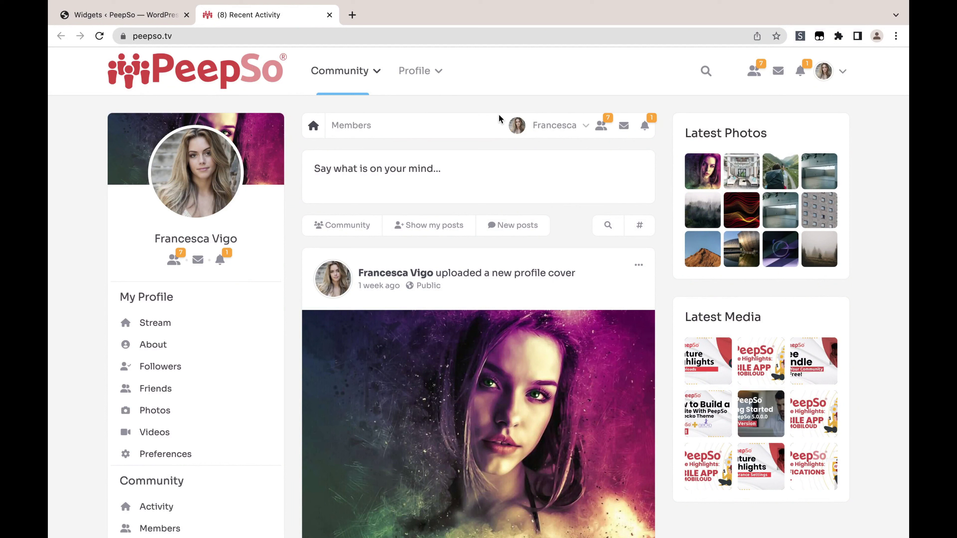
mouse_move(373, 85)
Turn off Show notifications in the PeepSo Profile widget, save, and check the sidebar on the reloaded community site
click(133, 15)
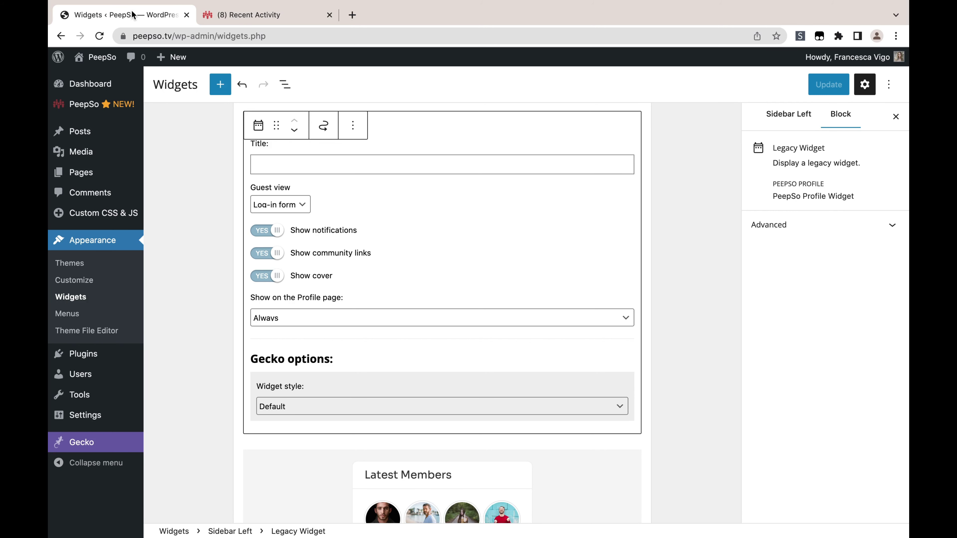
click(264, 230)
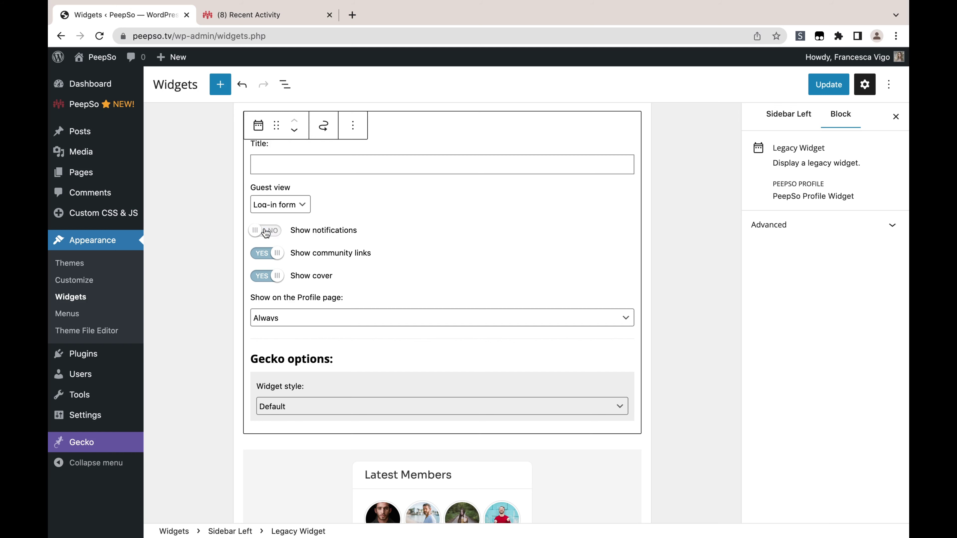
click(829, 84)
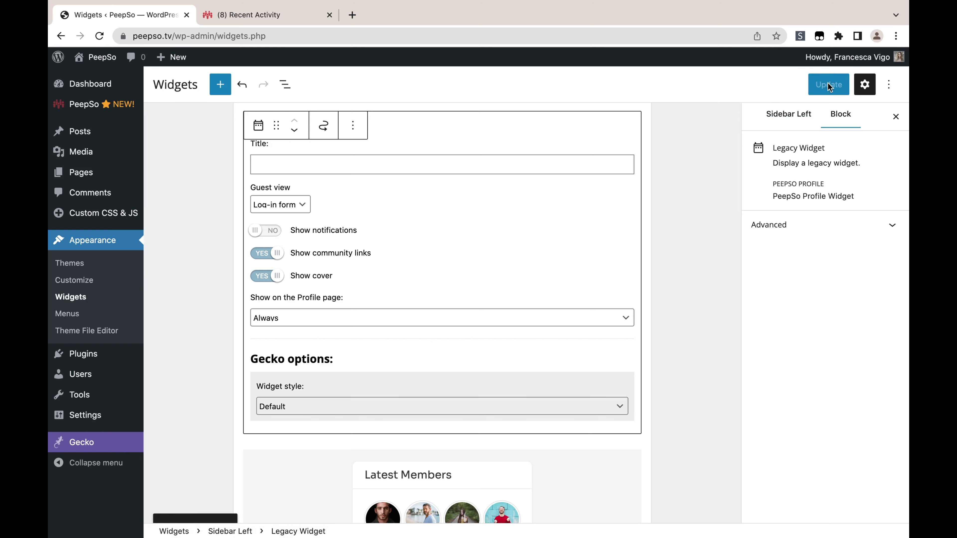
click(247, 15)
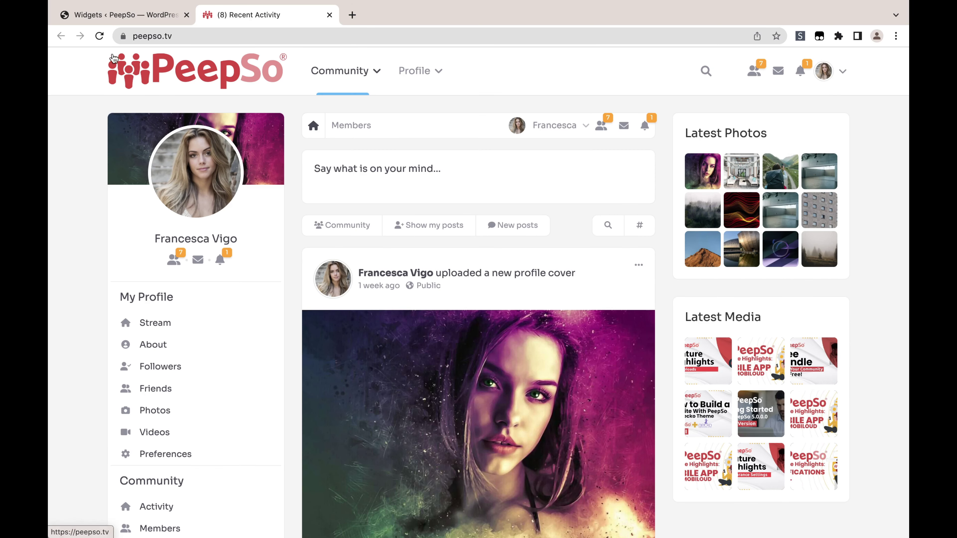
click(100, 36)
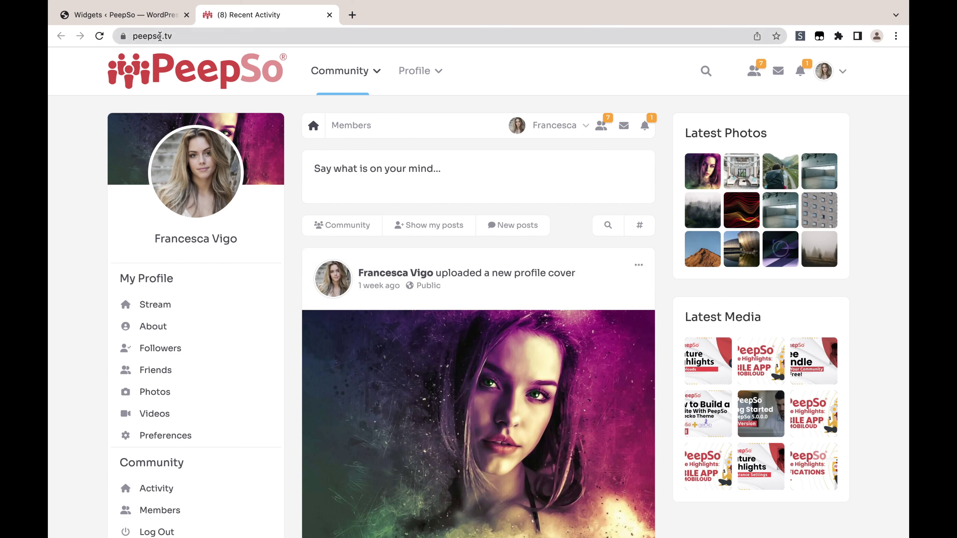
Disable the PeepSo navigation bar in PeepSo's Appearance configuration, save the settings, and reload the community site to check it
click(128, 19)
mouse_move(78, 115)
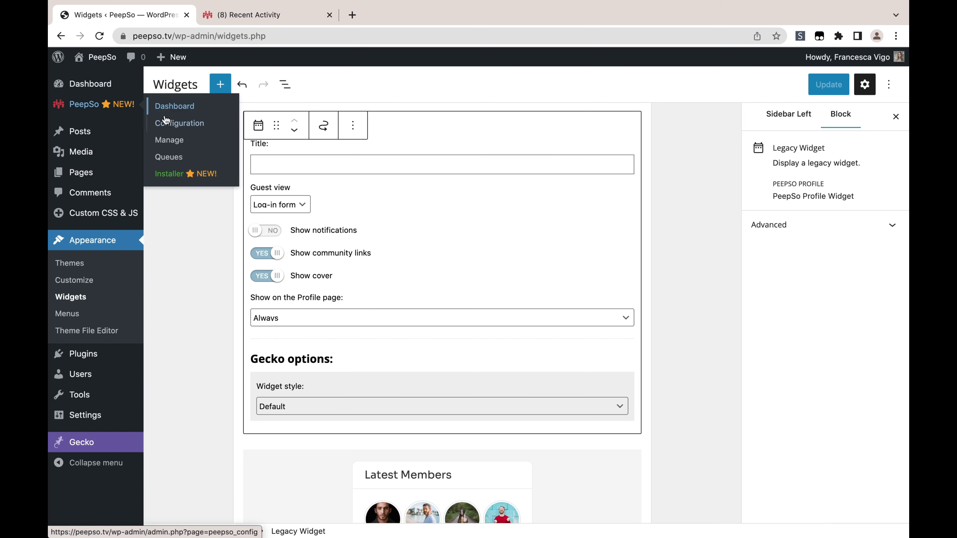
click(172, 125)
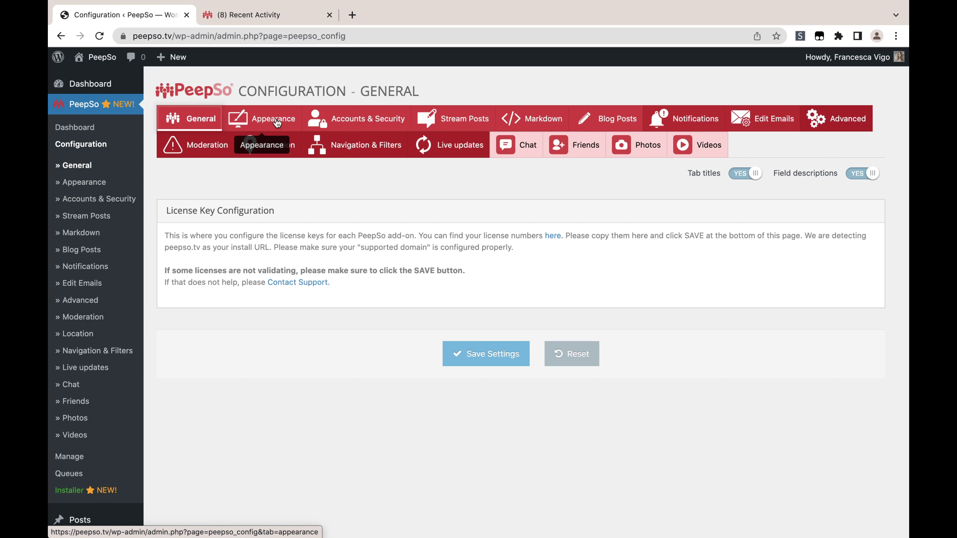
click(271, 122)
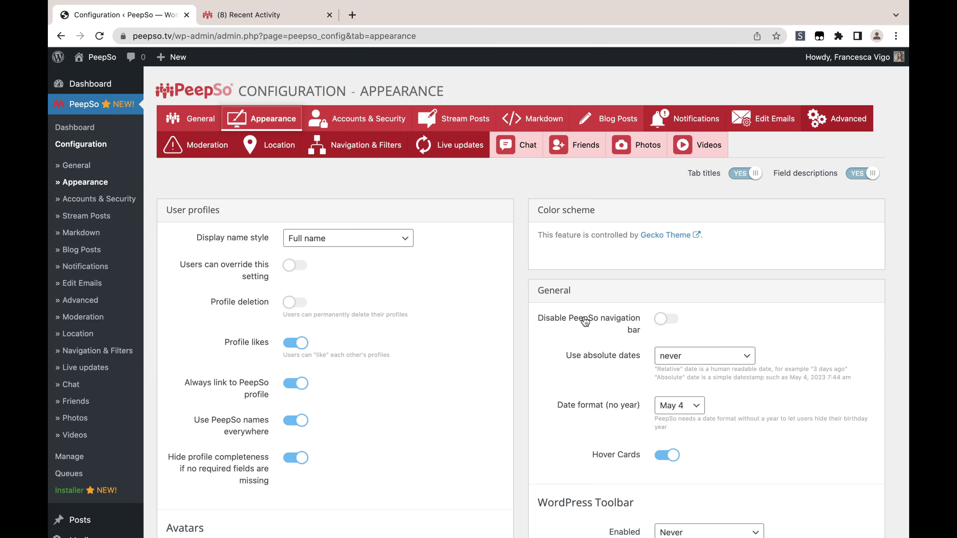
click(665, 319)
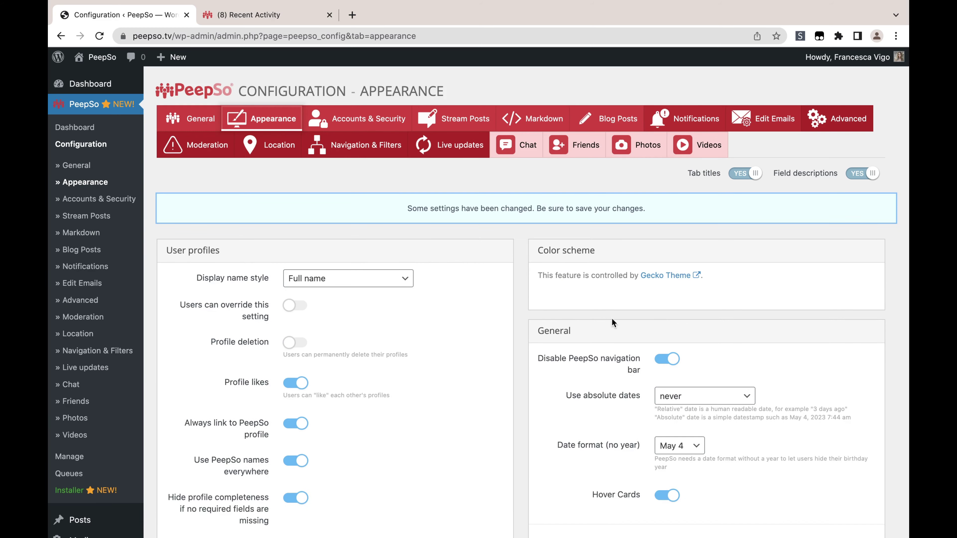
scroll(527, 312, down, 20)
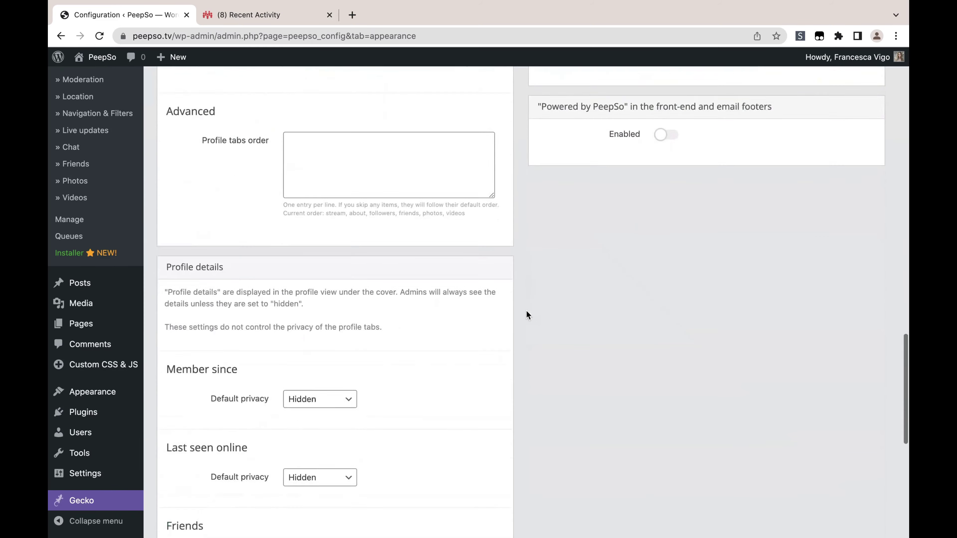
click(486, 462)
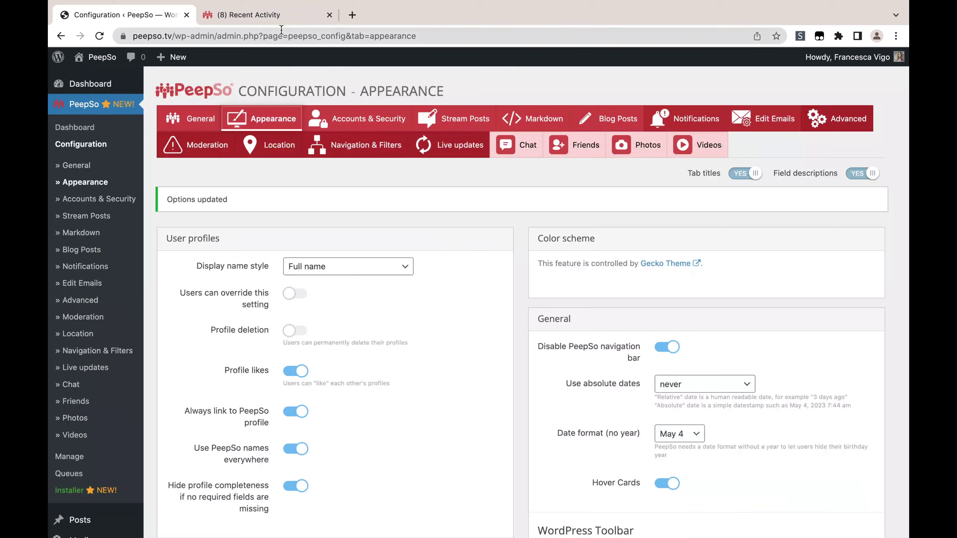
click(267, 16)
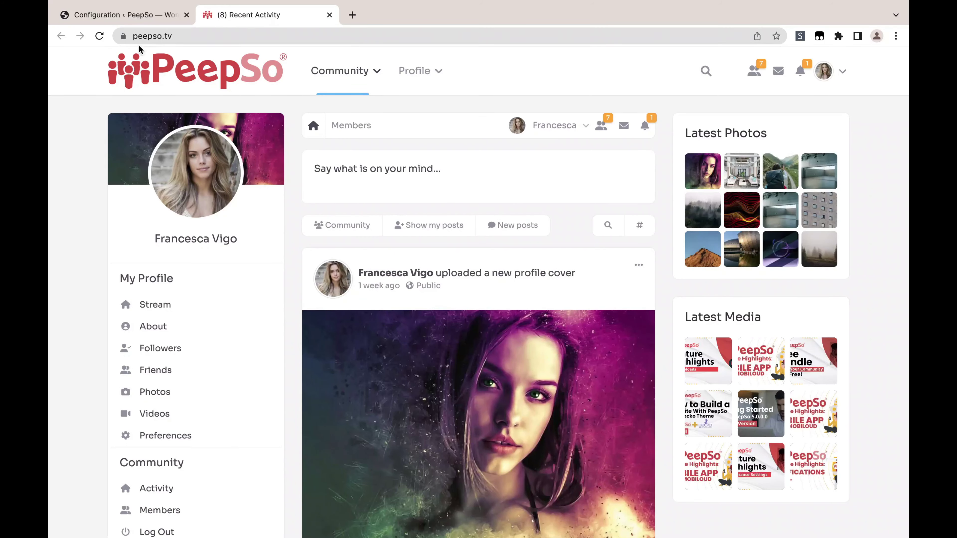
click(100, 36)
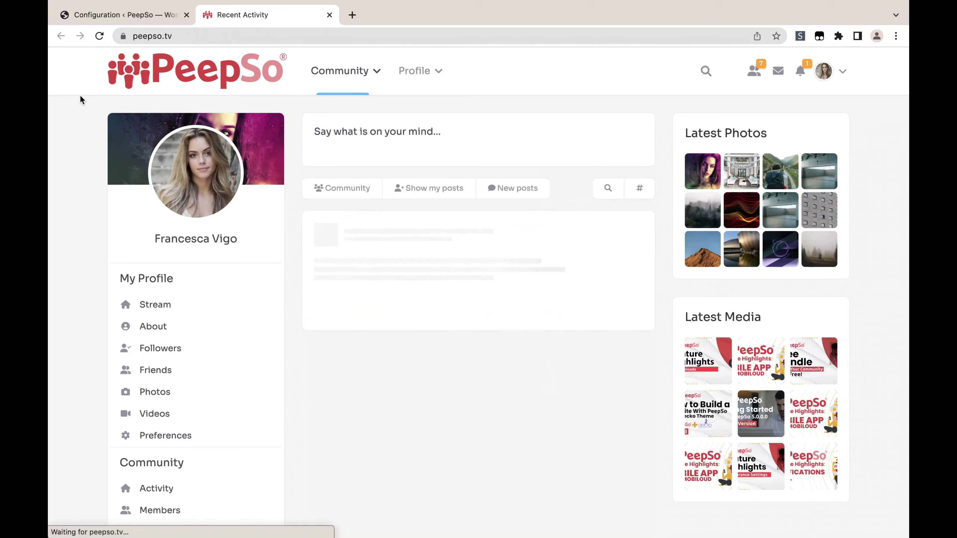